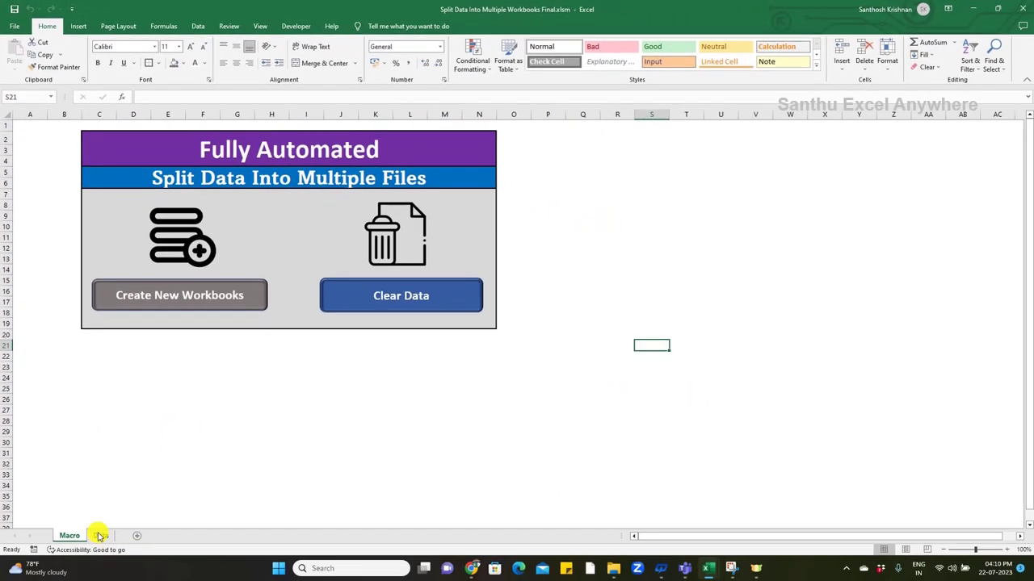
Show the Data sheet's region rows beside the Files folder holding the nine region workbooks
left_click(100, 536)
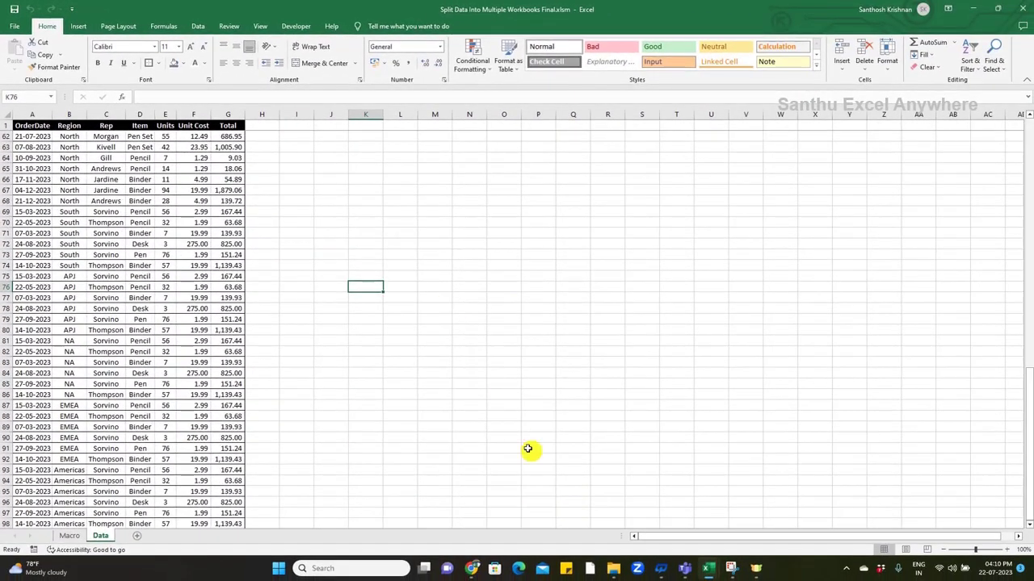
mouse_move(612, 571)
left_click(658, 527)
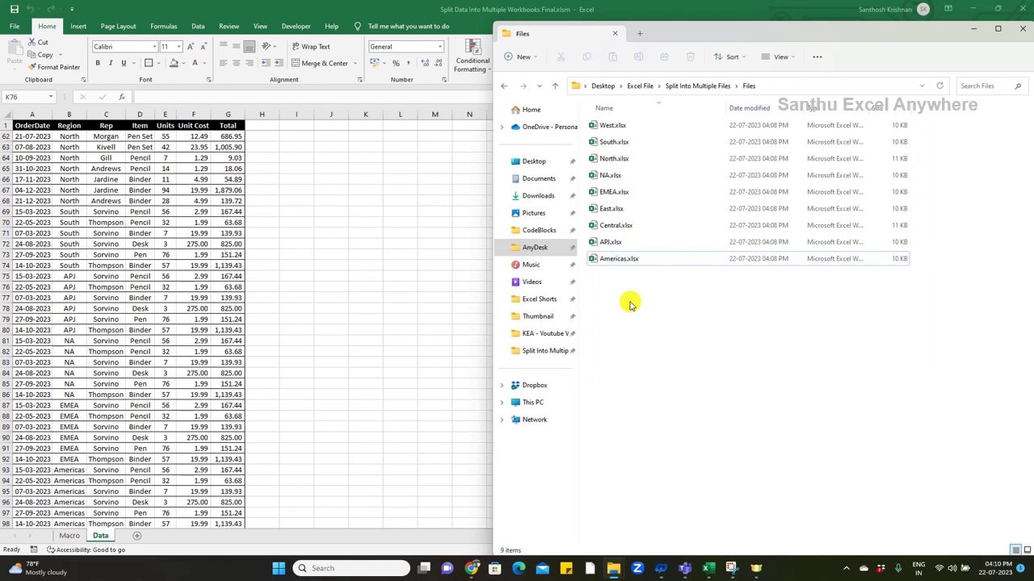
Delete all nine region workbooks from Files and snap Excel's Macro sheet beside the folder
key("ctrl+a")
key("Delete")
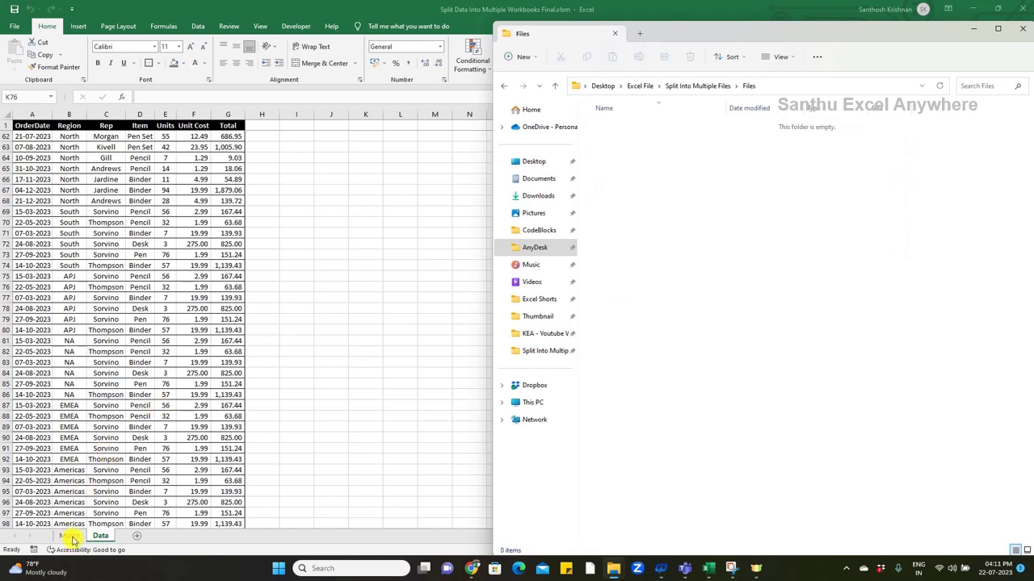
left_click(71, 540)
left_click(72, 539)
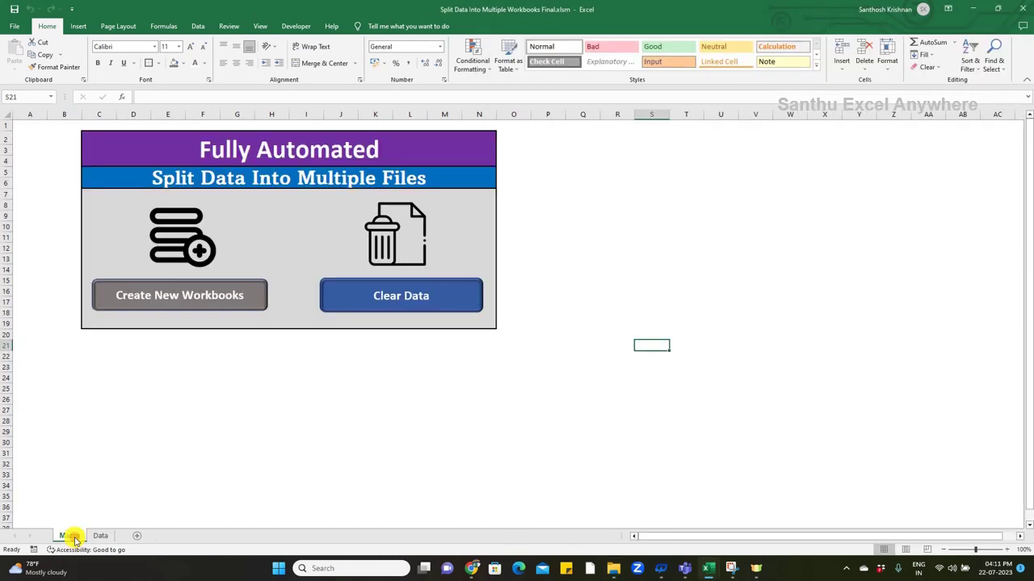
key("super+Left")
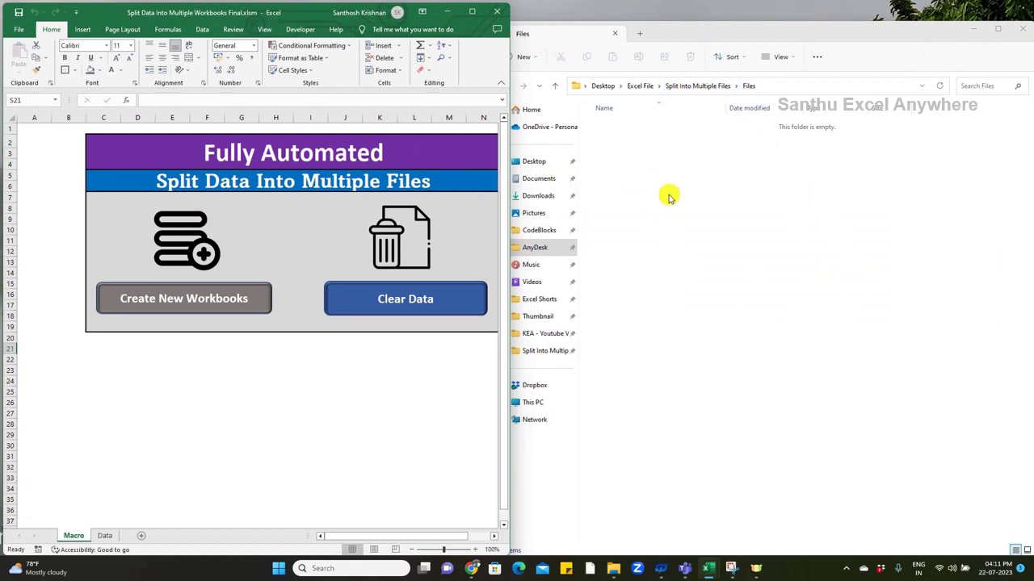
Run Create New Workbooks, allowing the temp sheet deletion, then maximize Excel on the Data sheet
left_click(187, 224)
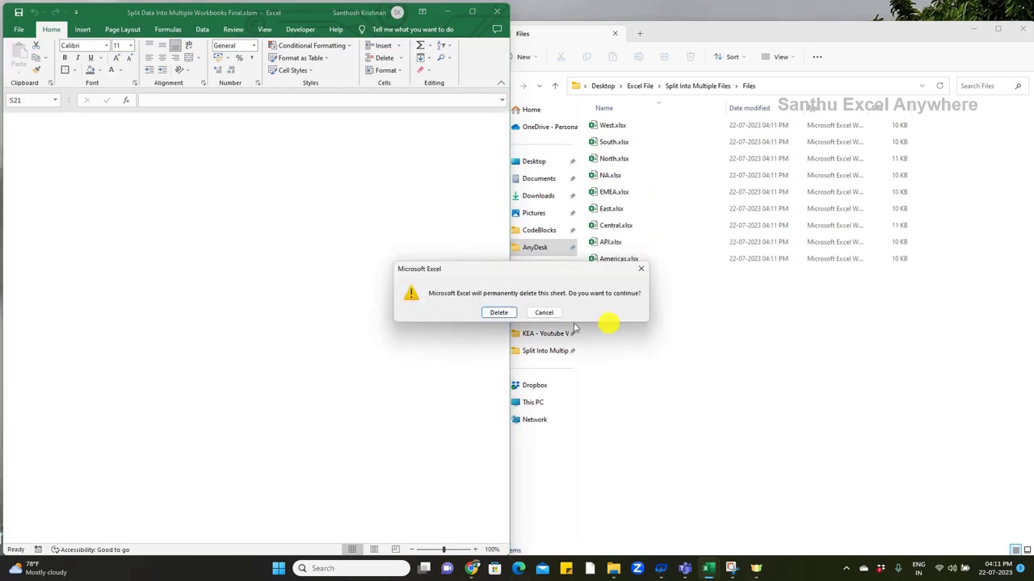
left_click(495, 312)
left_click(537, 317)
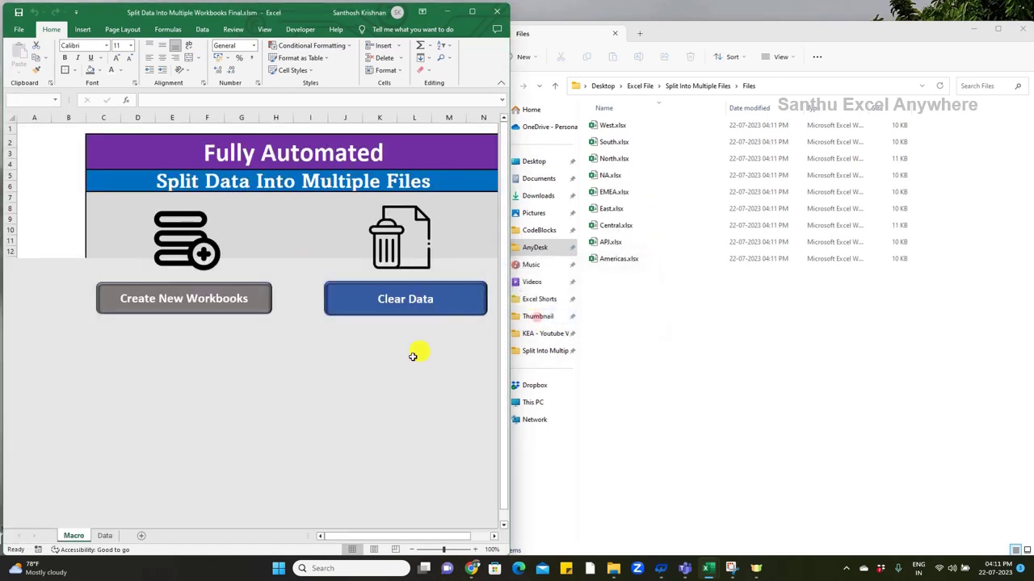
left_click(392, 370)
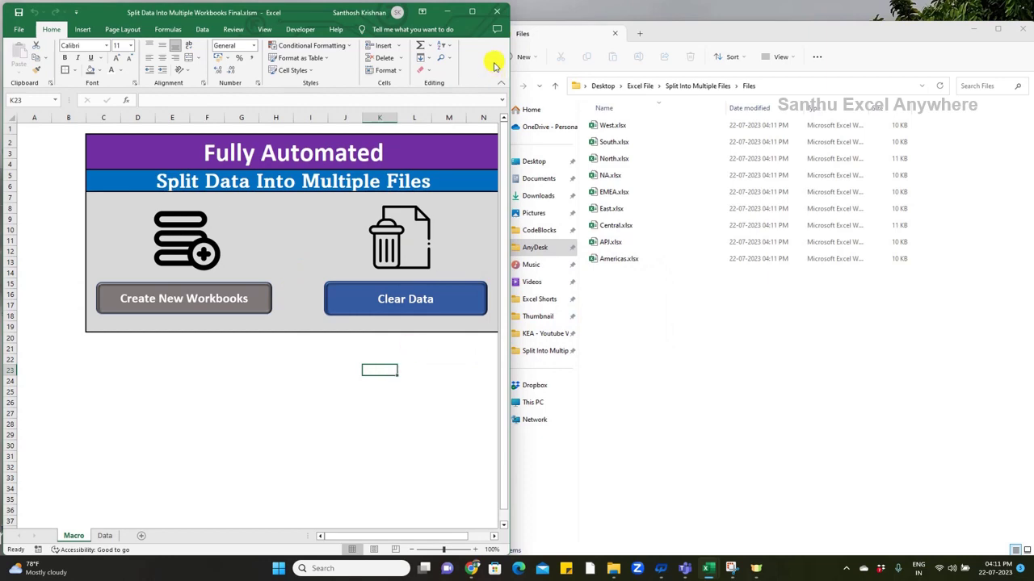
left_click(472, 11)
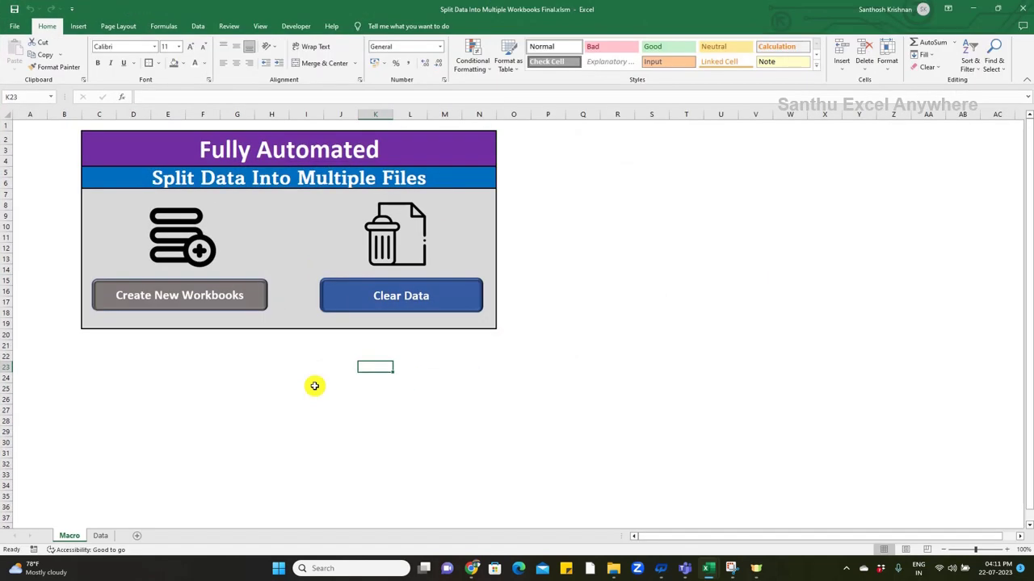
left_click(100, 536)
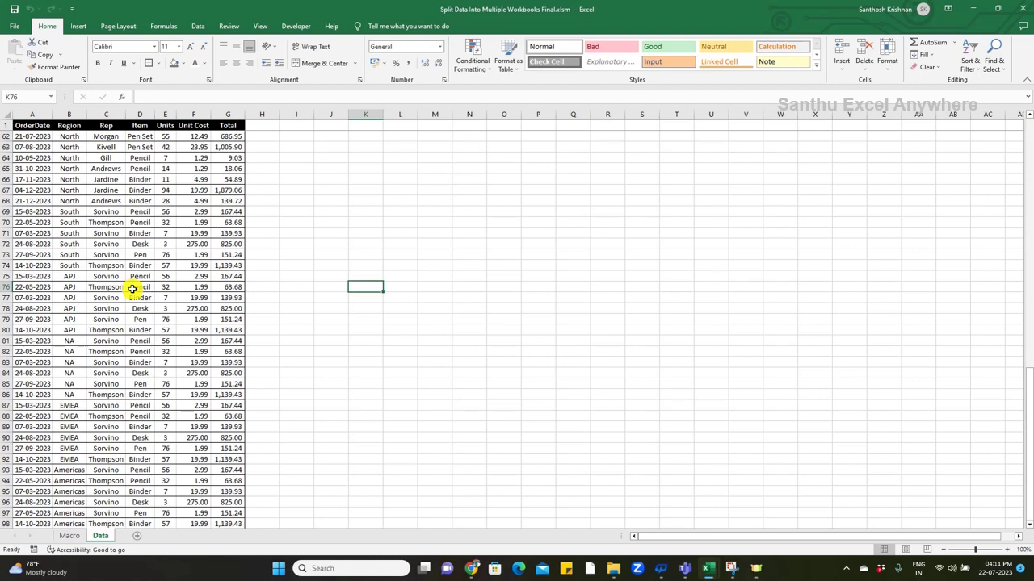
left_click(69, 535)
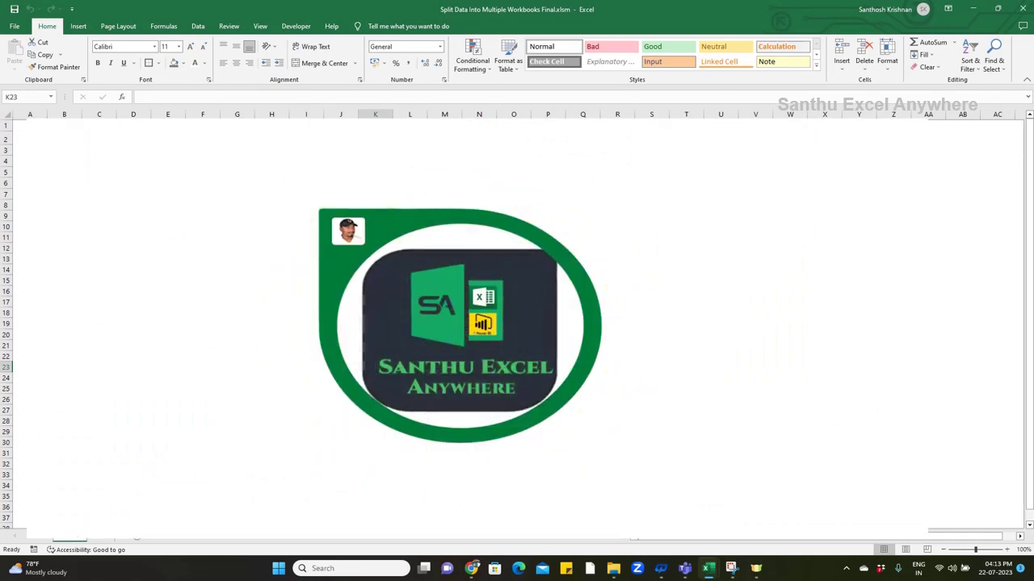
Open the Visual Basic editor for Split Data Into Multiple Workbooks Final.xlsm from the Developer tab
left_click(306, 30)
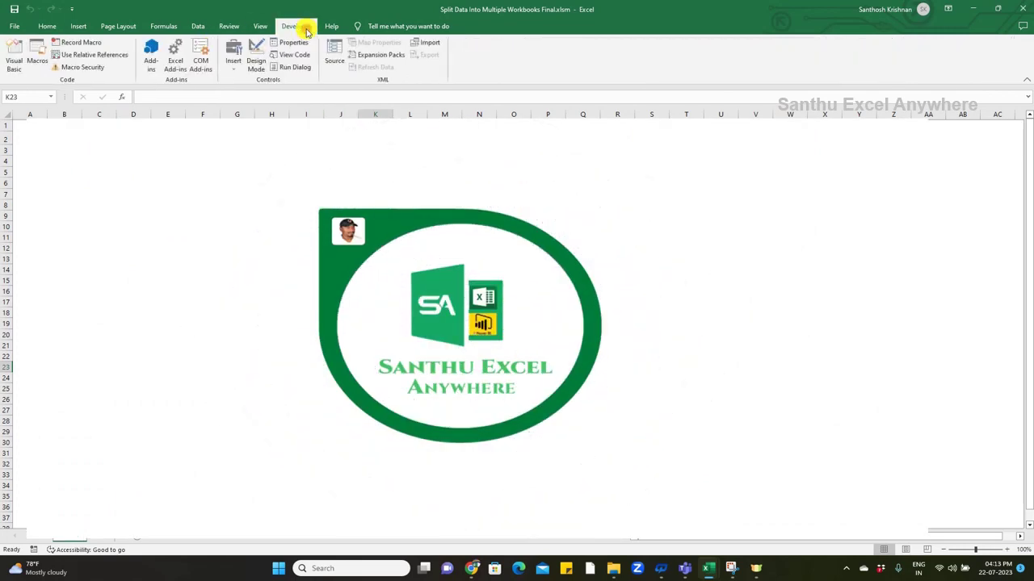
left_click(577, 291)
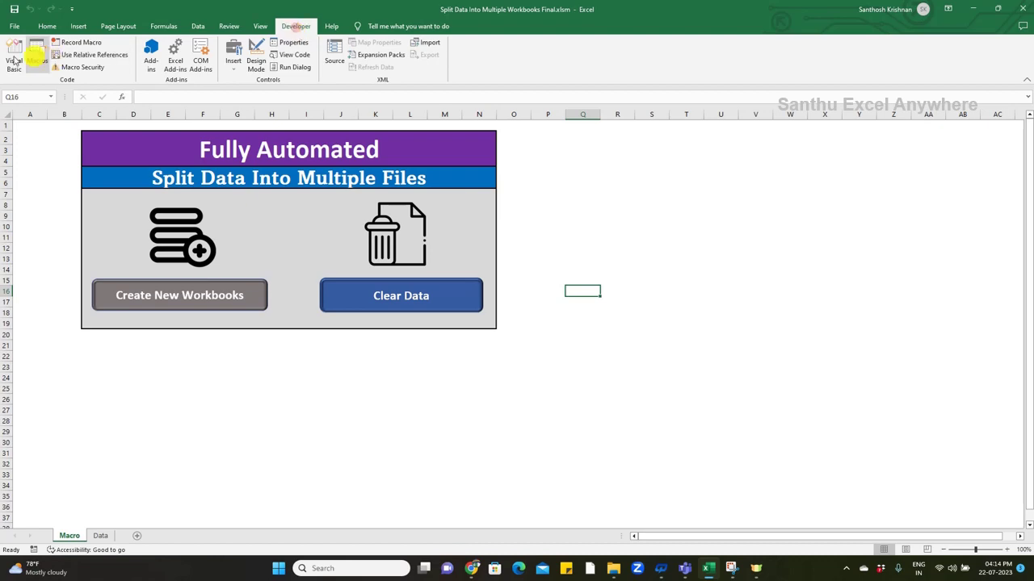
left_click(11, 53)
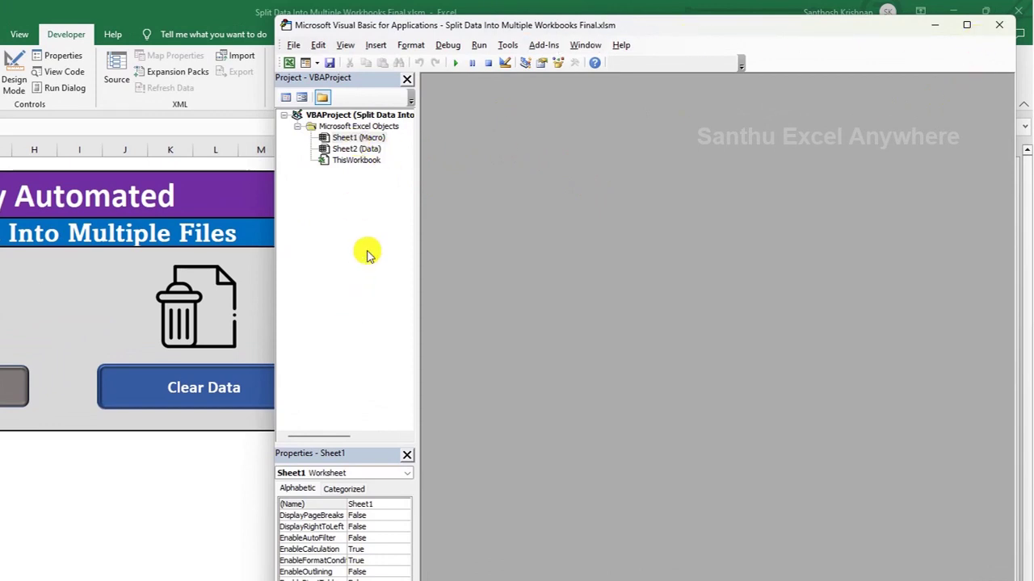
Insert a new module and rename Module1 to CreateNawFile in its properties
left_click(358, 137)
left_click(376, 45)
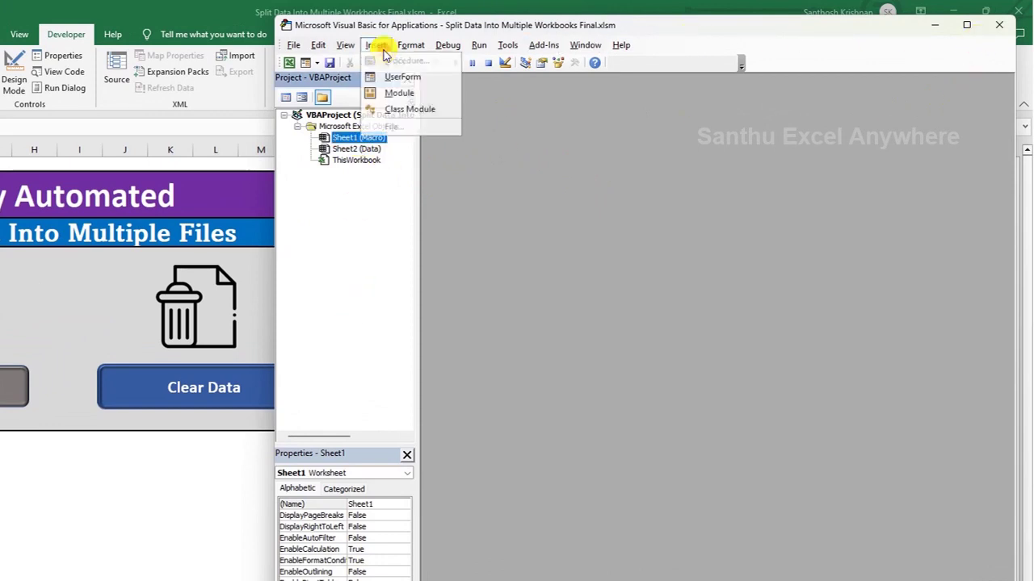
left_click(399, 93)
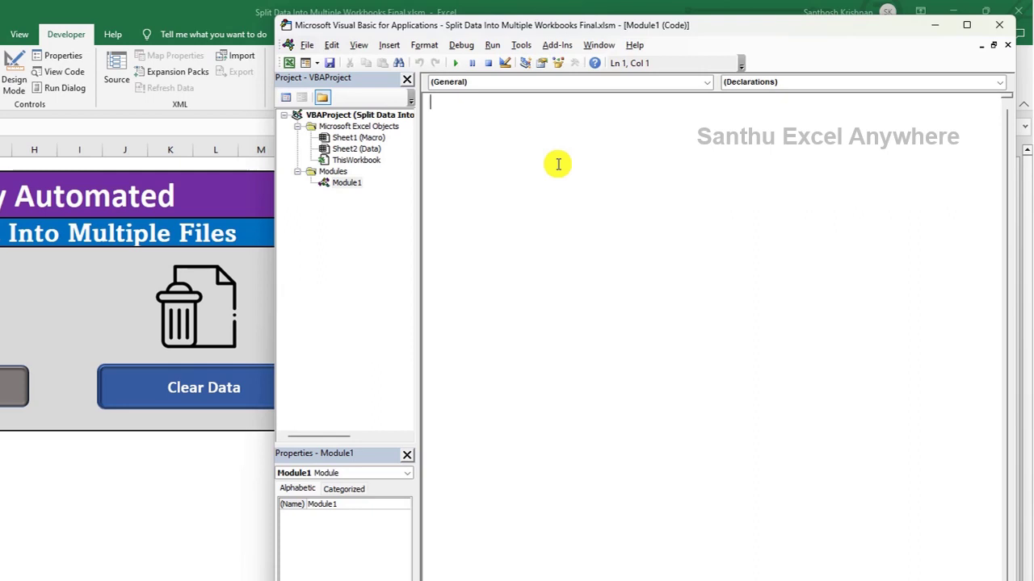
left_click(349, 183)
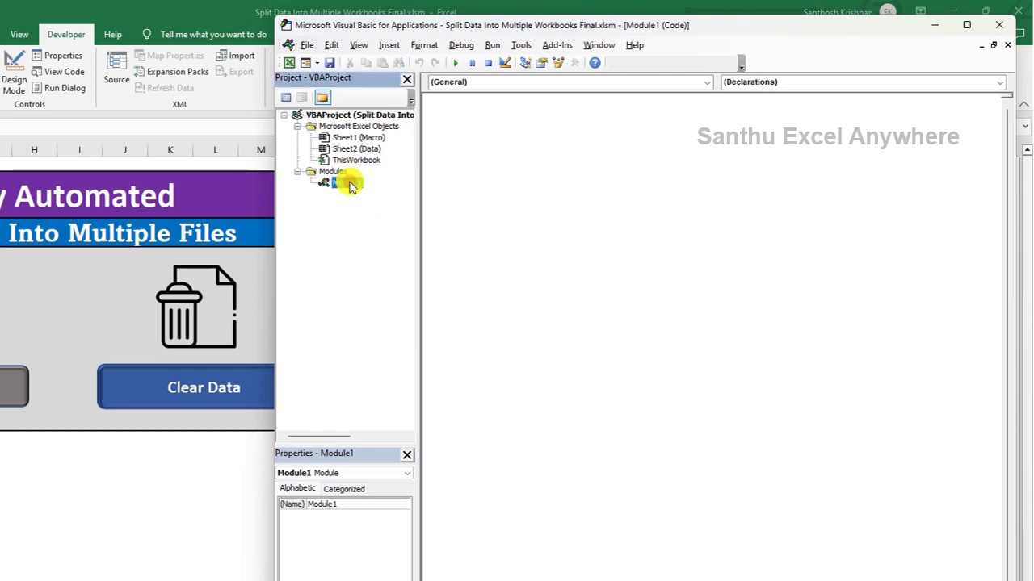
double_click(331, 503)
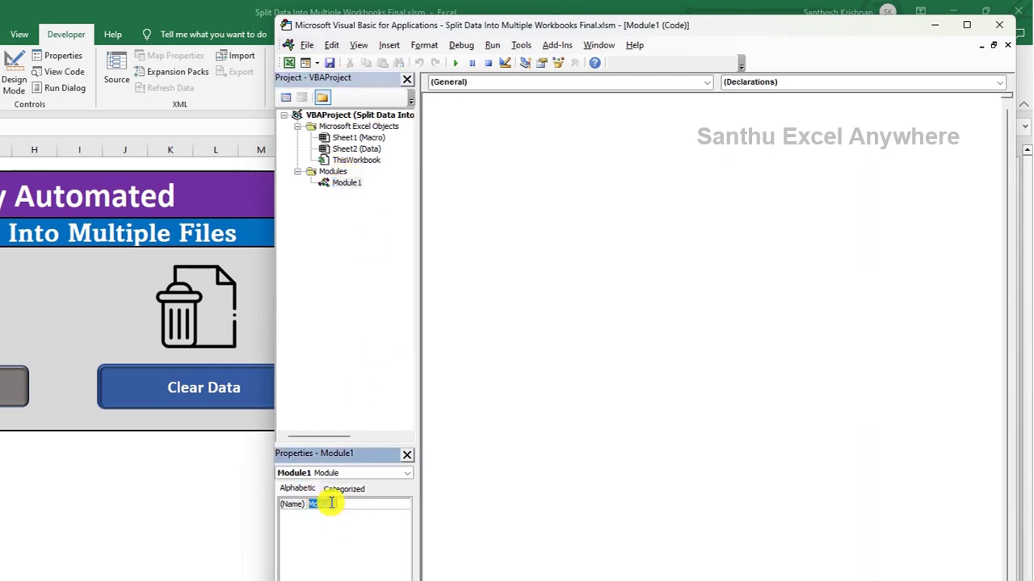
type("Creat")
type("ame")
type("wFile")
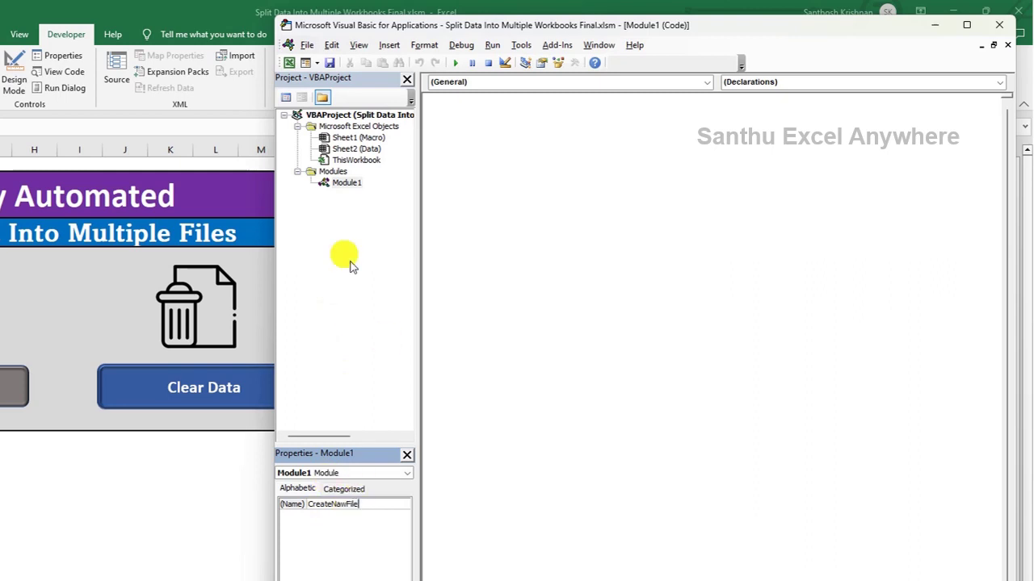
left_click(338, 240)
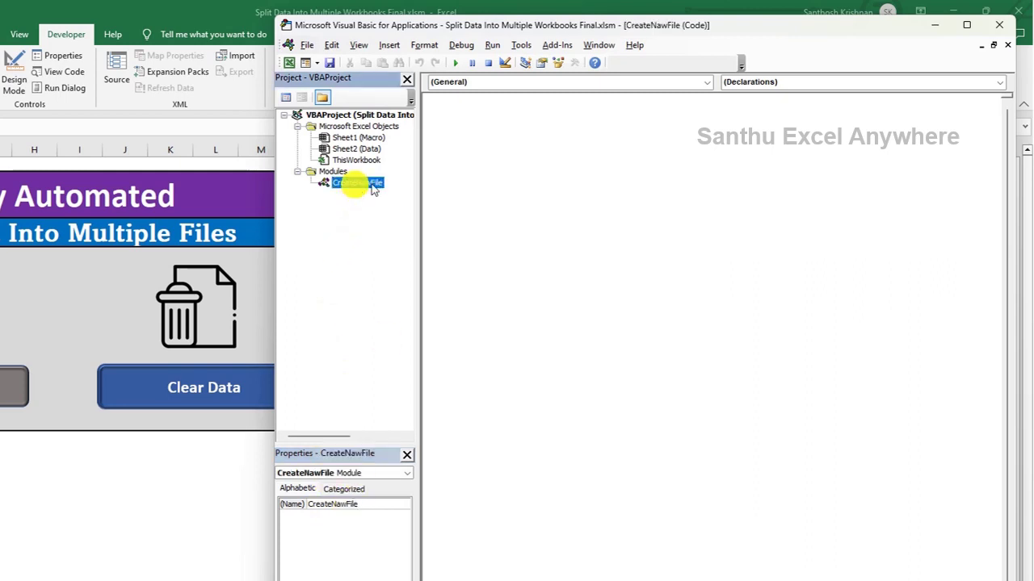
Write the Sub CreateNew_File() header and declare Dim path As String
left_click(459, 111)
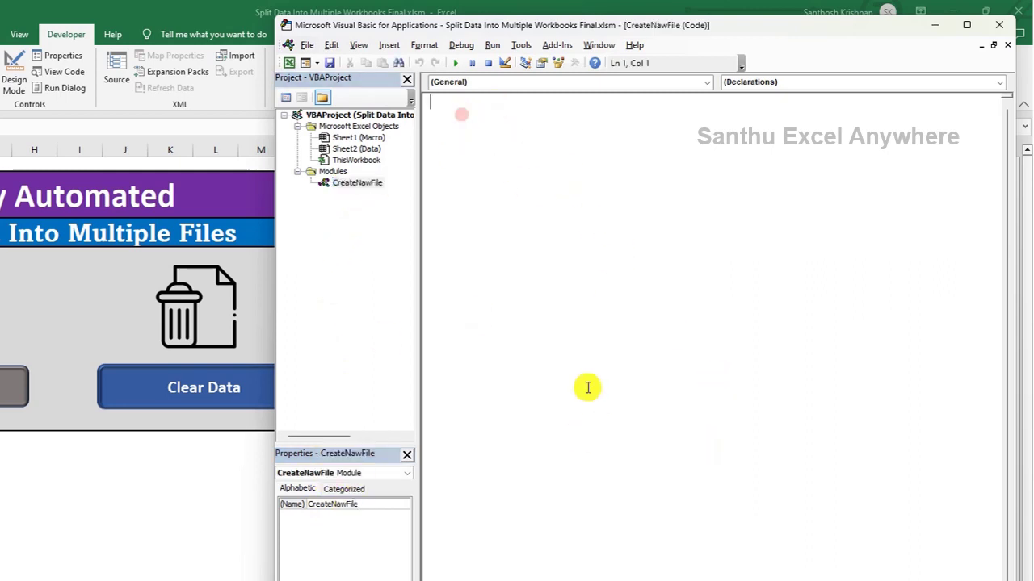
type("Sub")
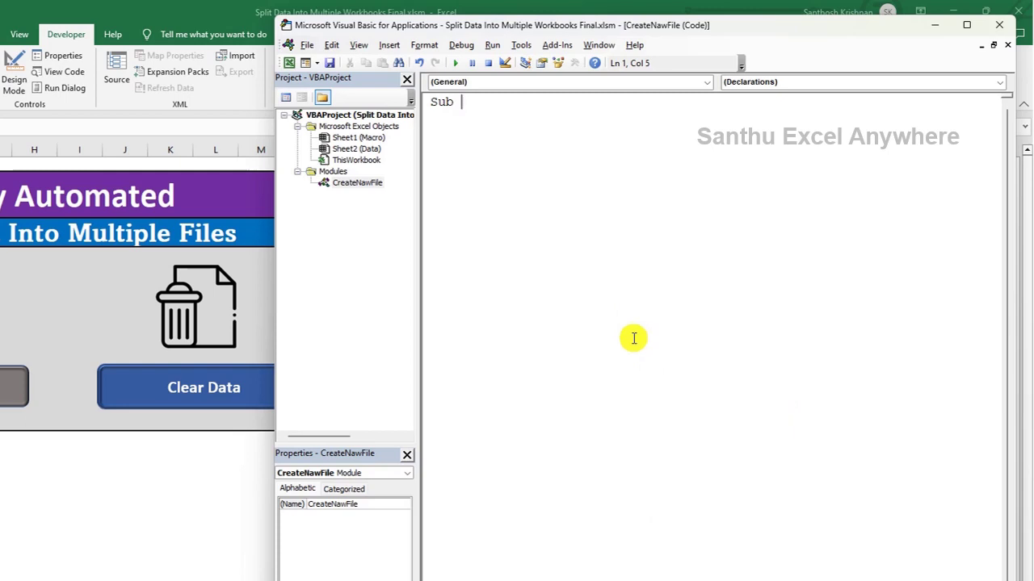
type("Cr")
type("eateNew")
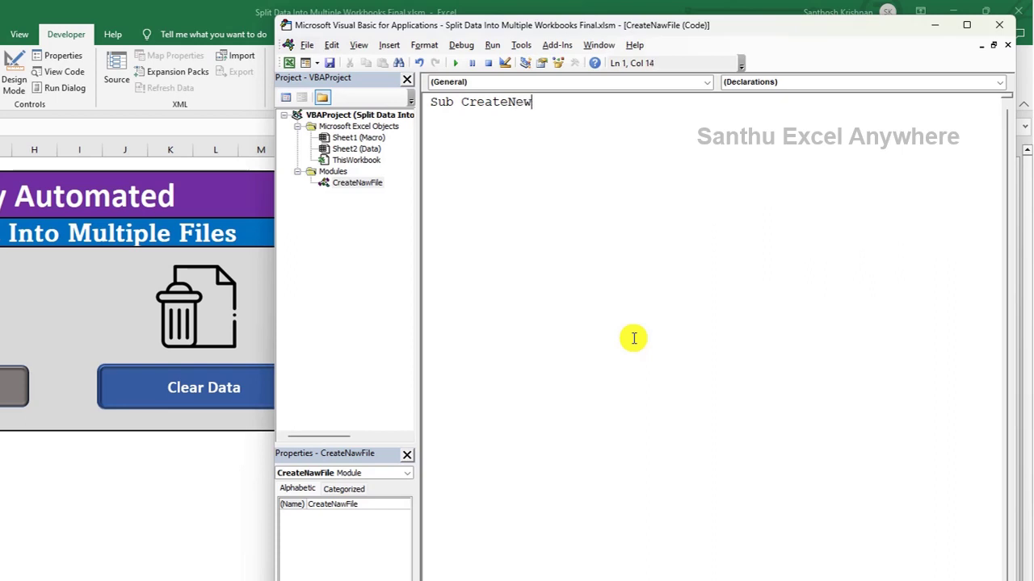
type("_File")
type("()")
key("Return")
key("Return")
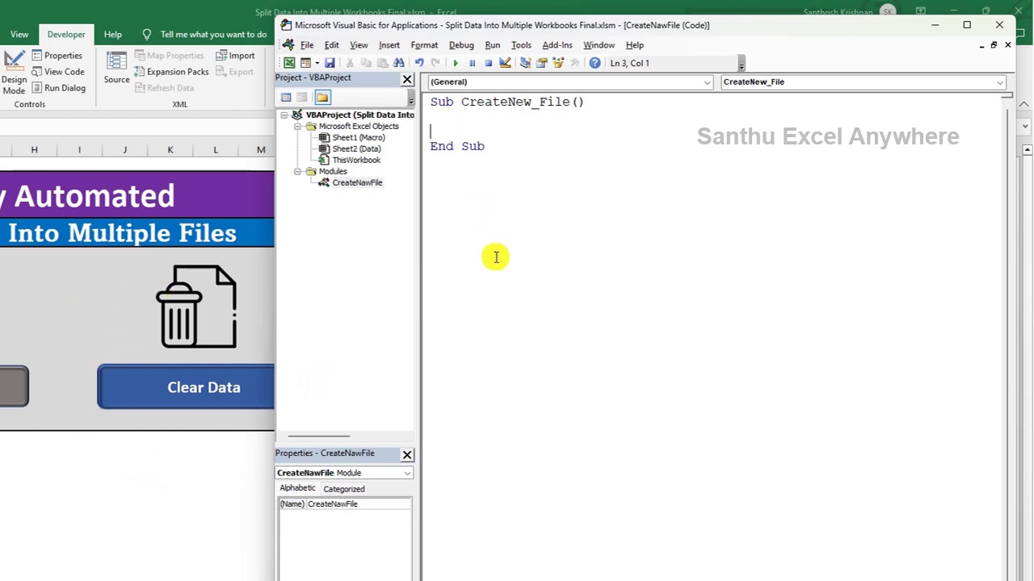
type("Dim")
type("pat")
type("h as")
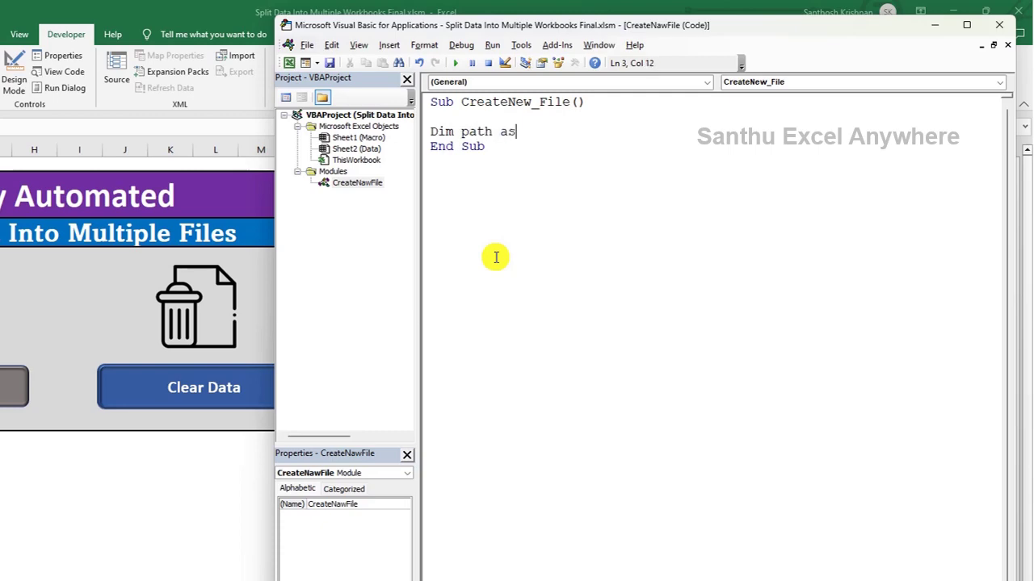
type(" string")
key("Return")
key("Return")
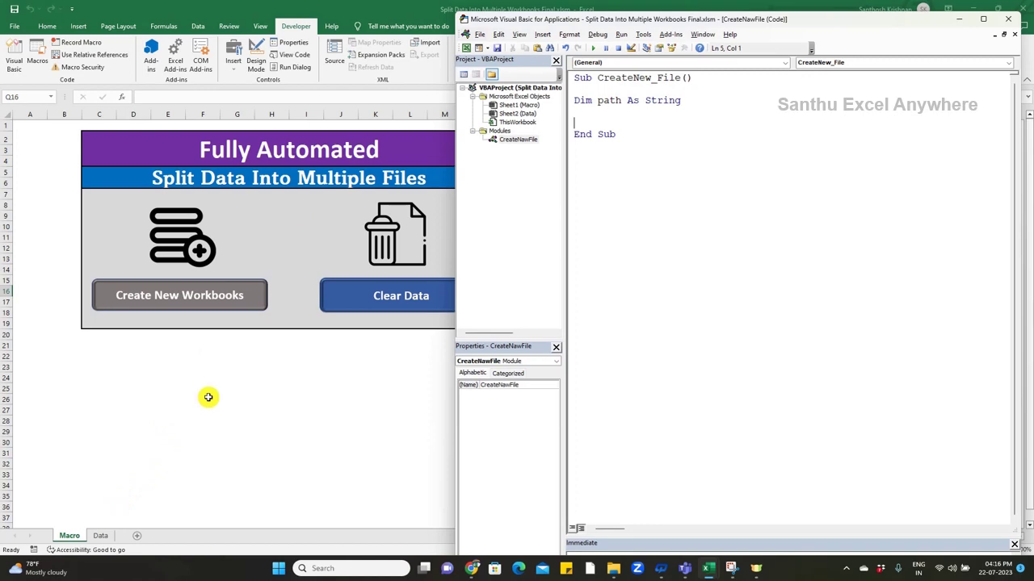
Copy the Files folder's full location from the Explorer address bar
left_click(613, 568)
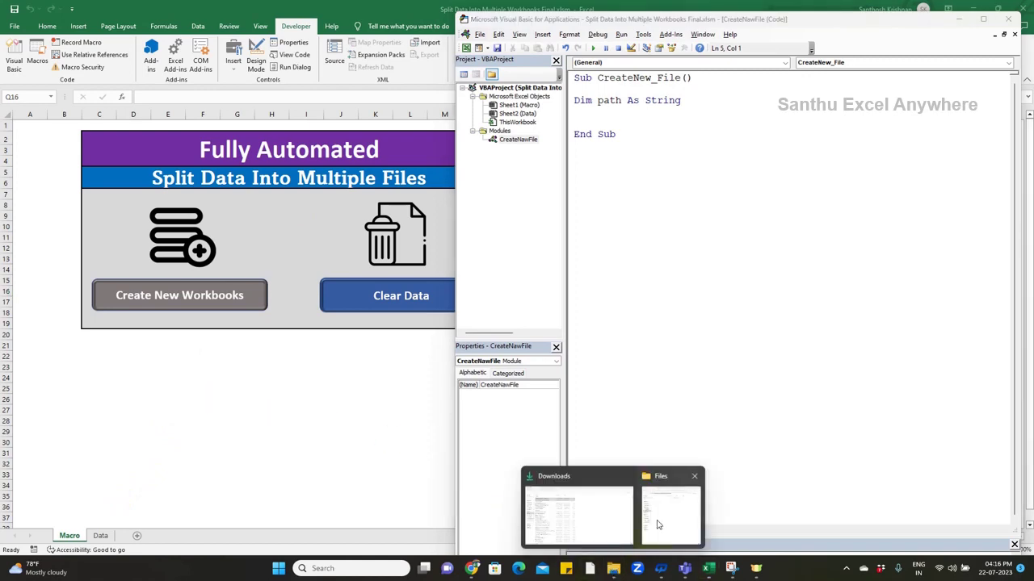
left_click(657, 525)
left_click(774, 89)
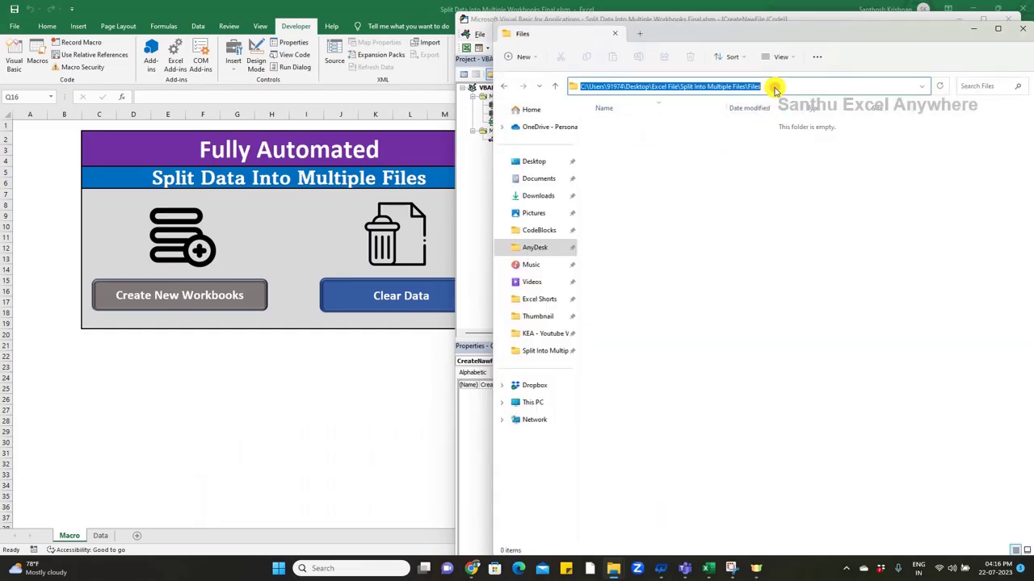
left_click(774, 89)
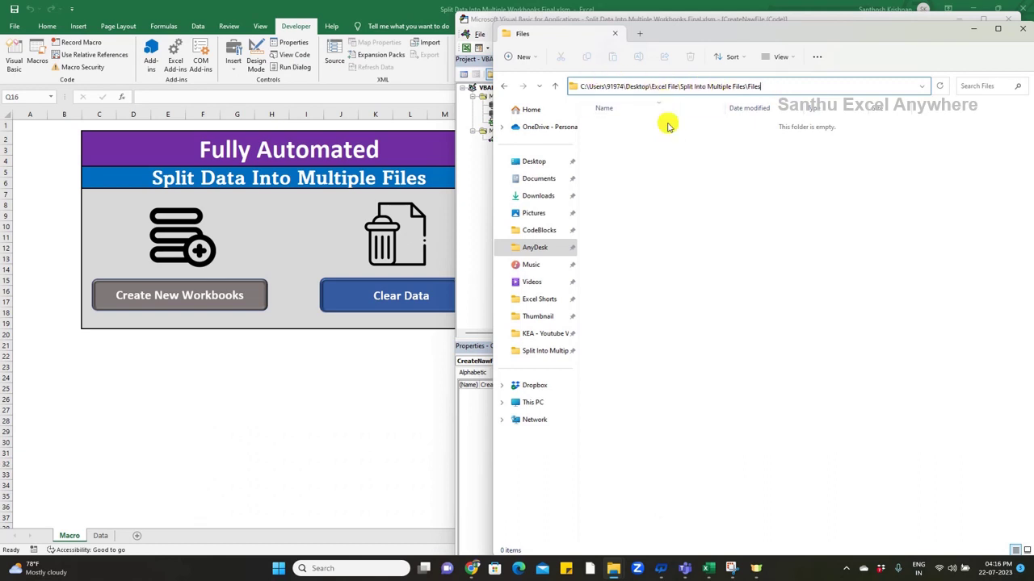
key("ctrl+a")
key("ctrl+c")
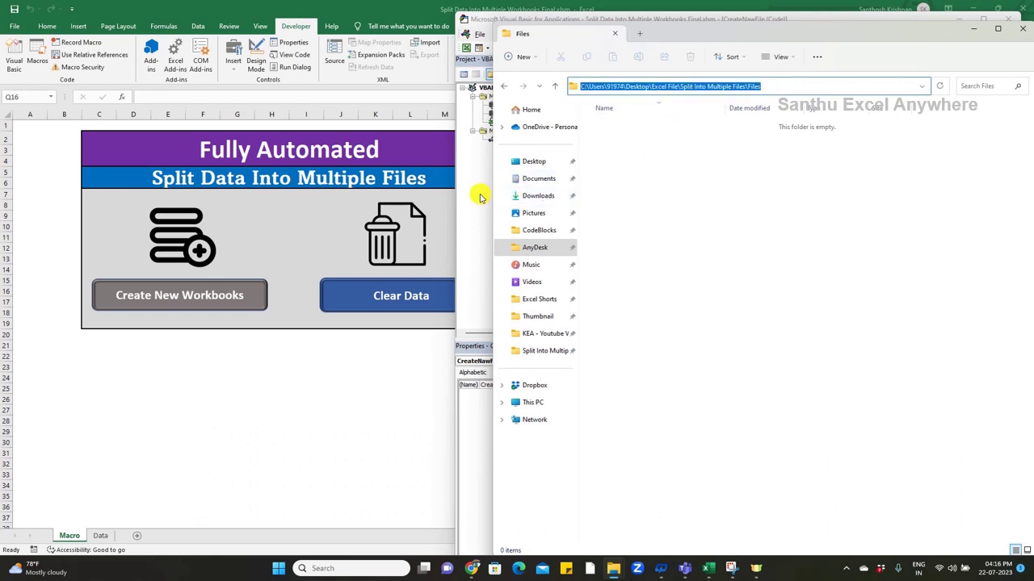
Assign the pasted Split Into Multiple Files\Files location to Path as a quoted string
left_click(479, 197)
left_click(611, 119)
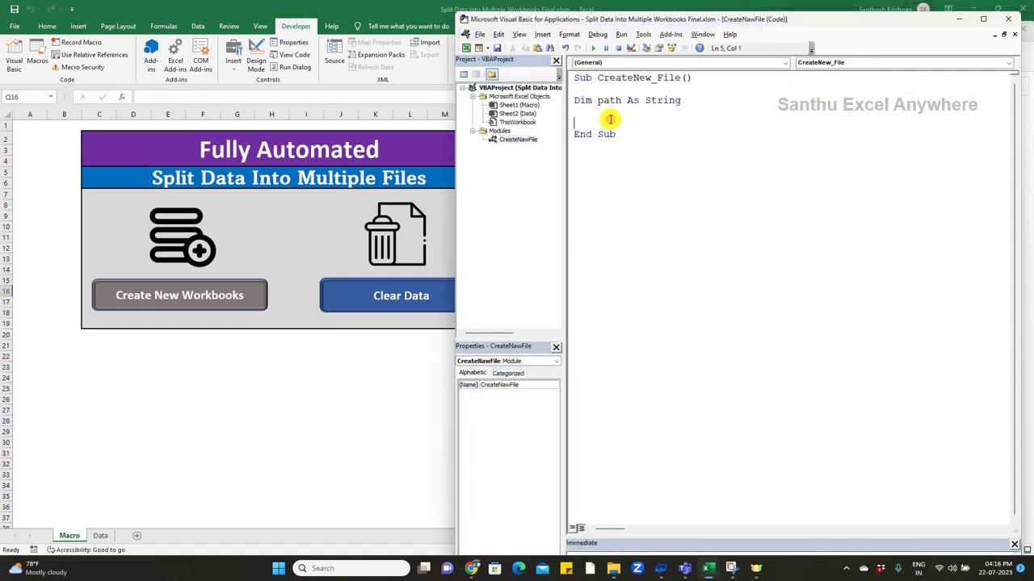
type("Path = \"")
key("ctrl+v")
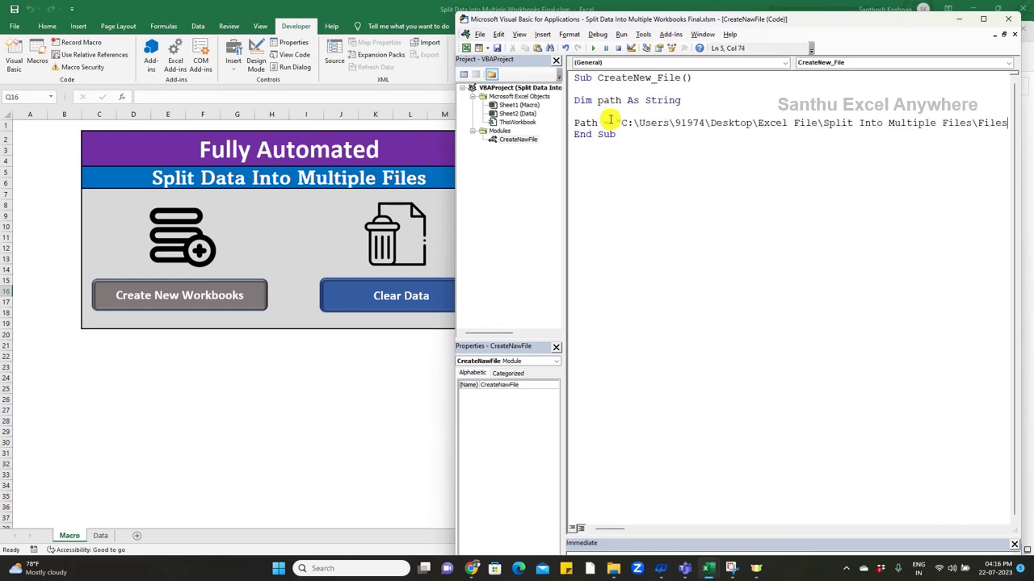
type("\"")
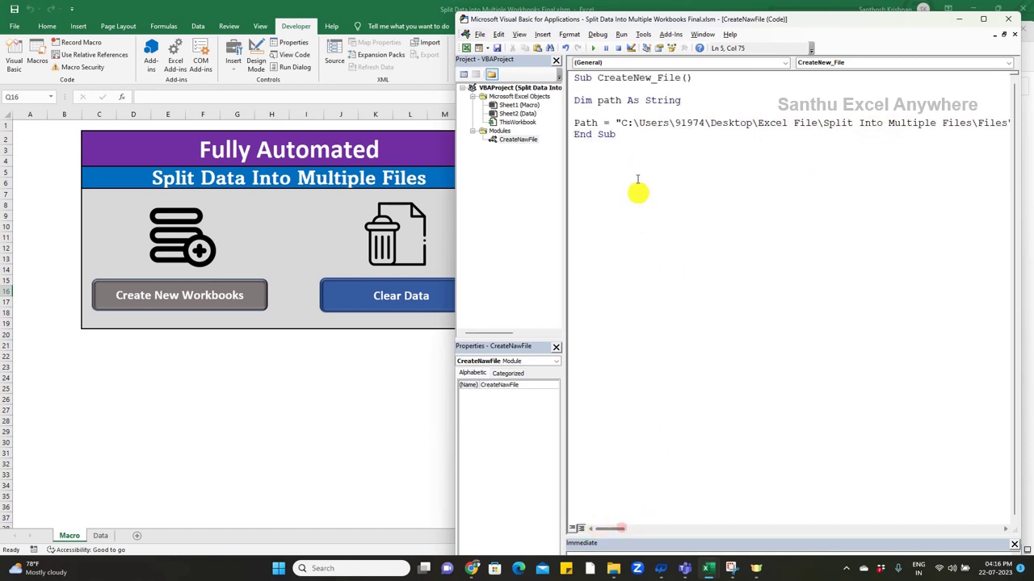
key("Return")
key("Return")
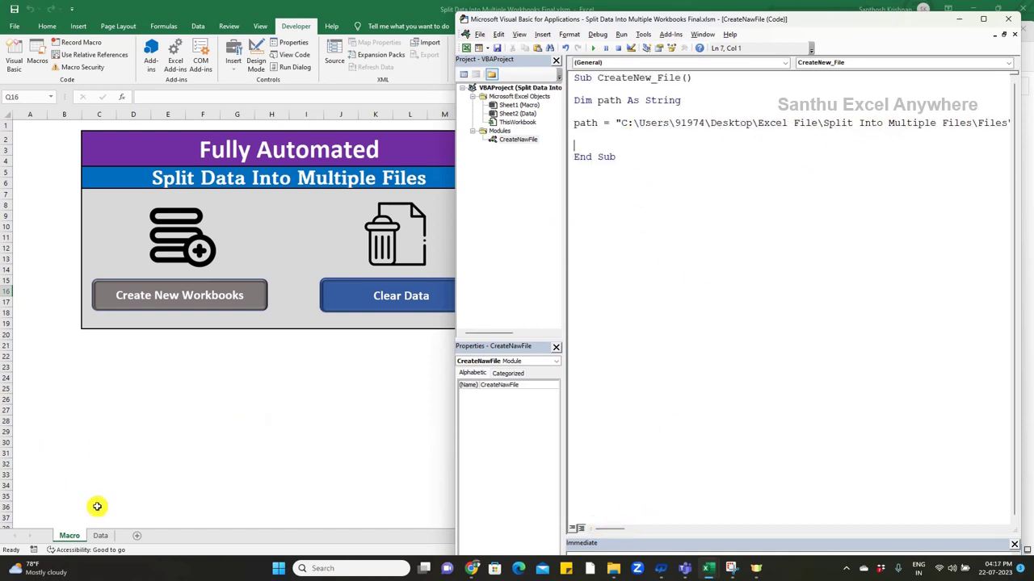
left_click(97, 504)
Check the Data sheet layout, then add a Sheets("Data") line to the macro
left_click(100, 535)
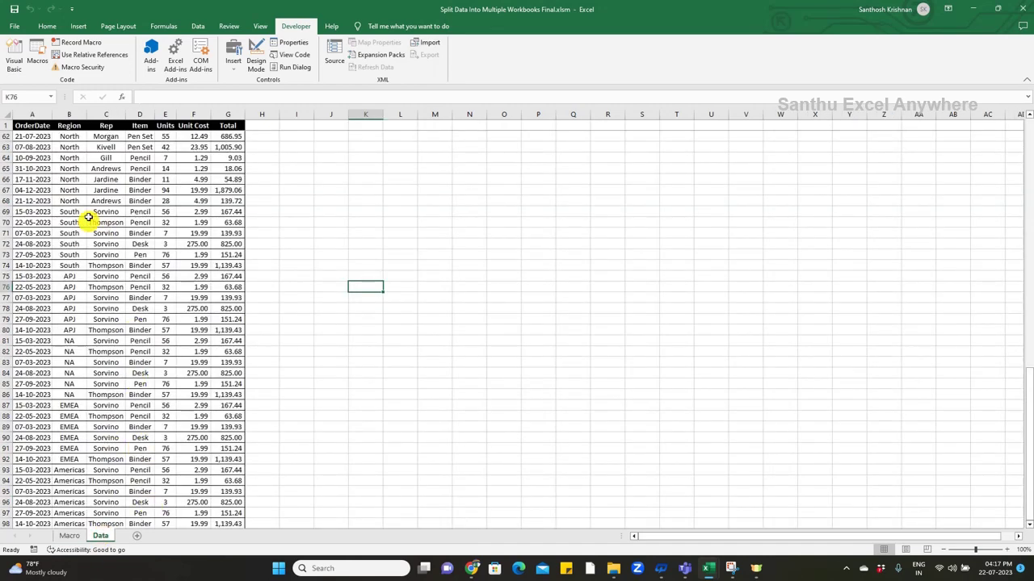
mouse_move(707, 569)
left_click(771, 517)
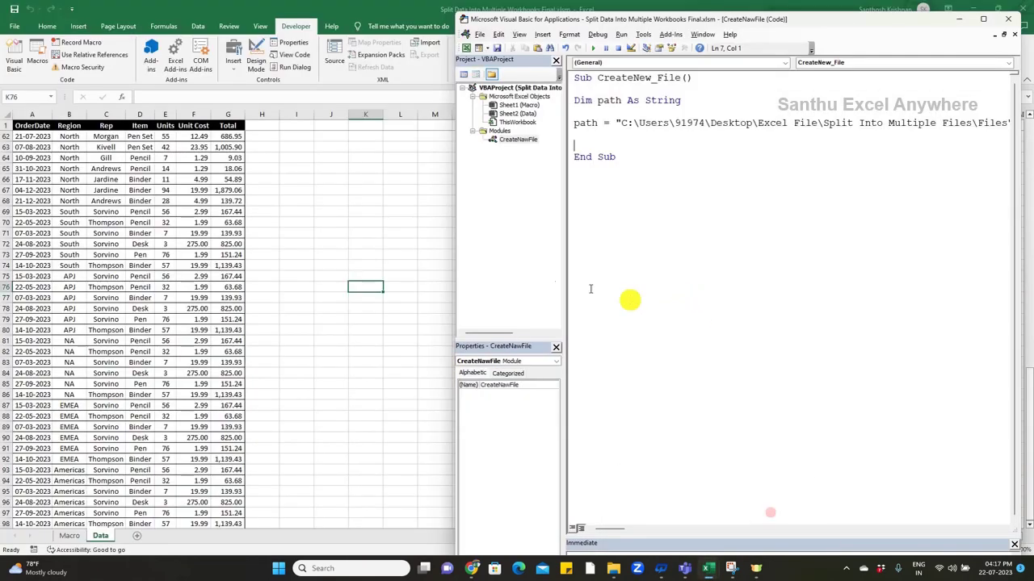
left_click_drag(452, 263, 361, 263)
type("Sheets")
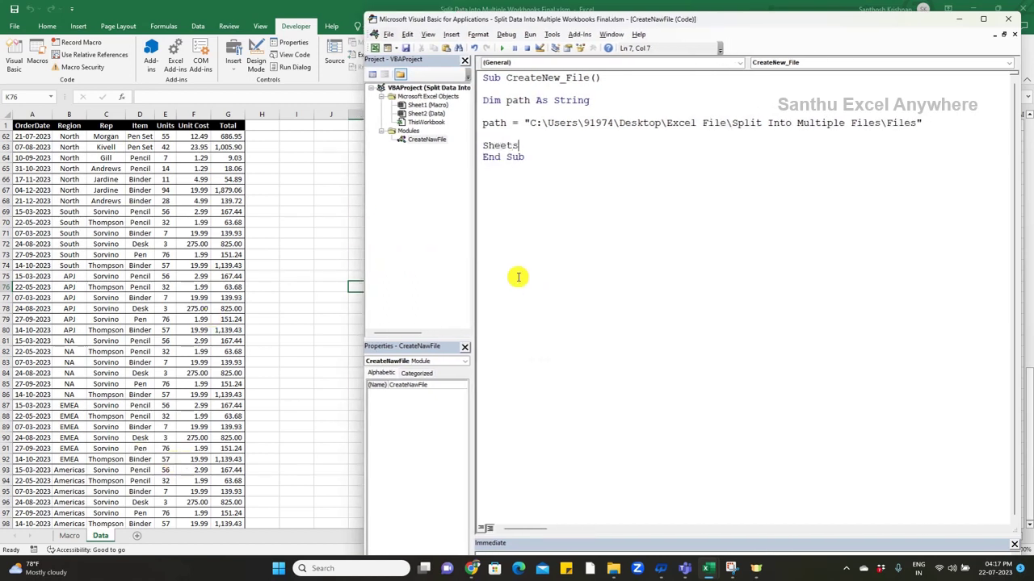
type("(\"Da")
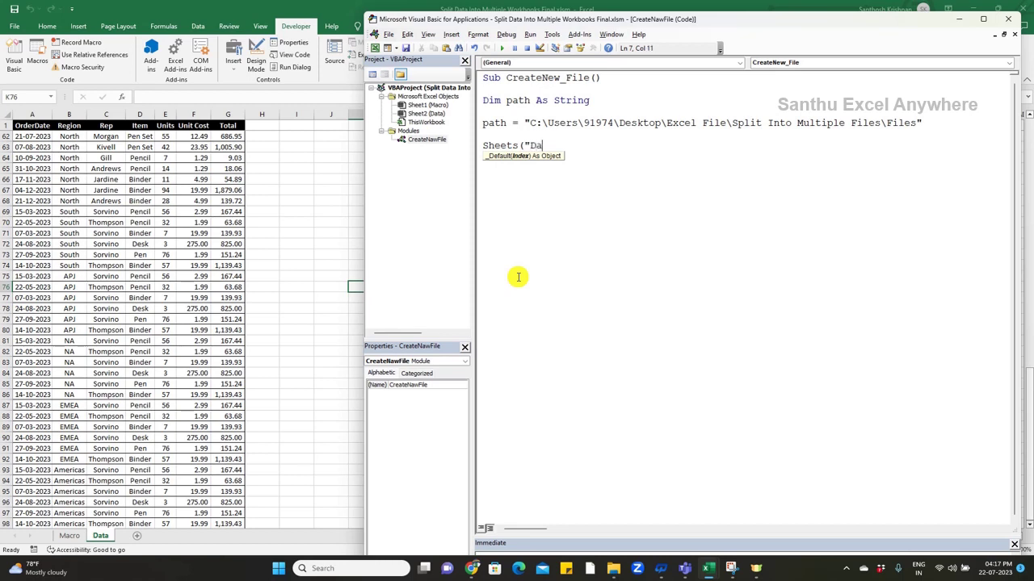
type("ta\")")
key("Return")
key("Return")
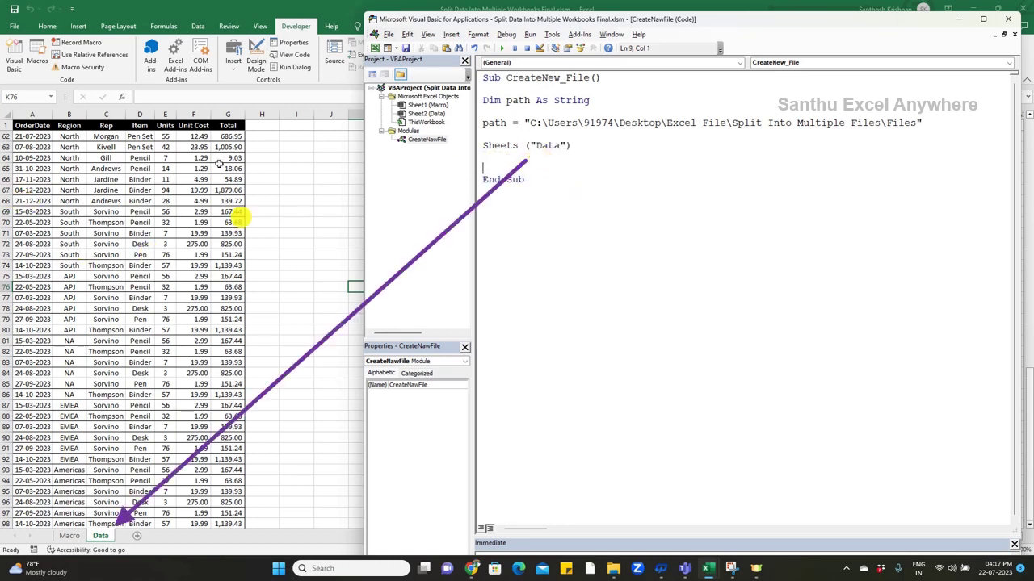
Set Vrw = ActiveSheet.Range("A1").End(xlDown).Row to find the last data row
left_click(502, 167)
type("Vrw =")
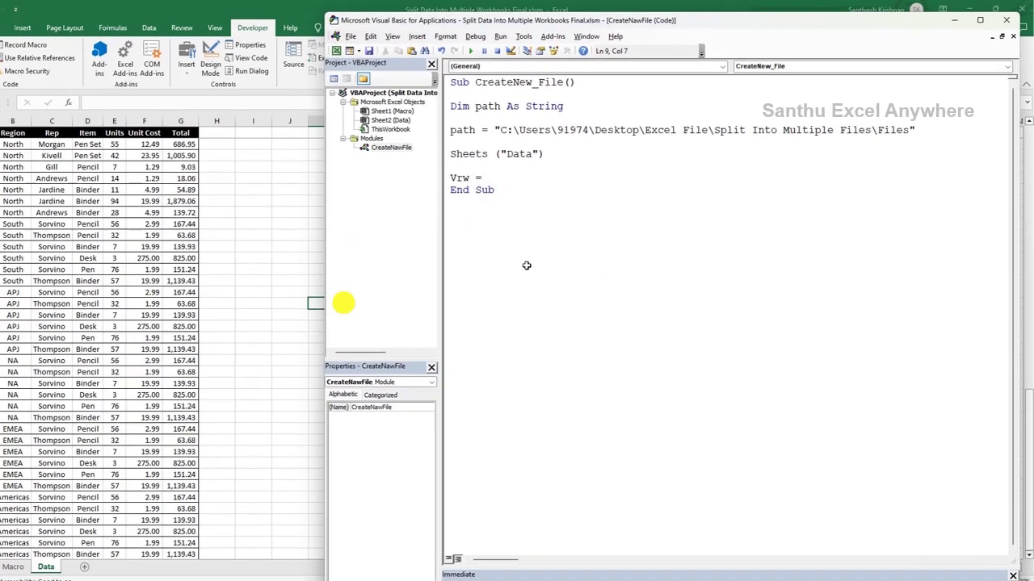
type("Activesheet")
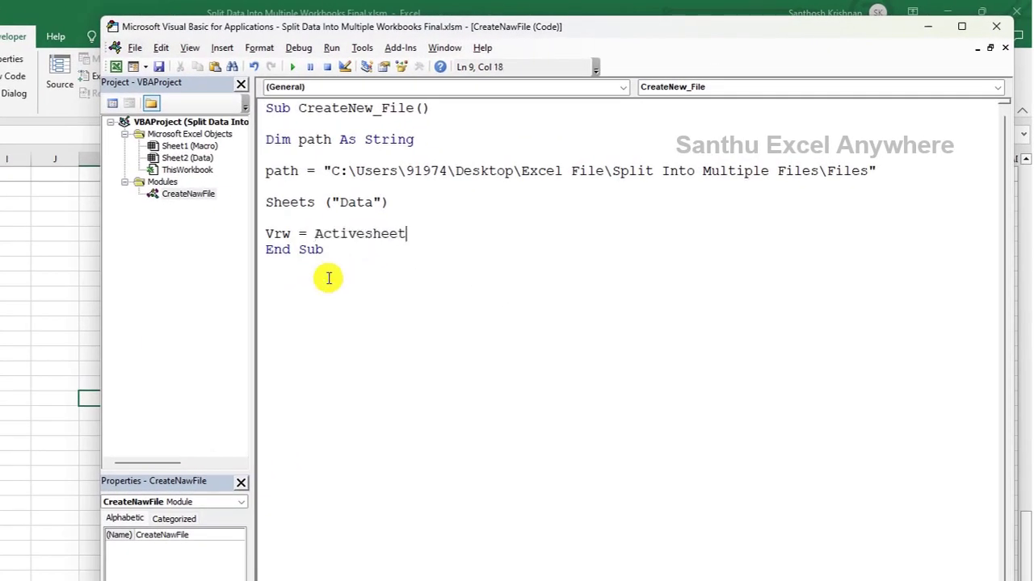
type(".Range(\"")
type("A")
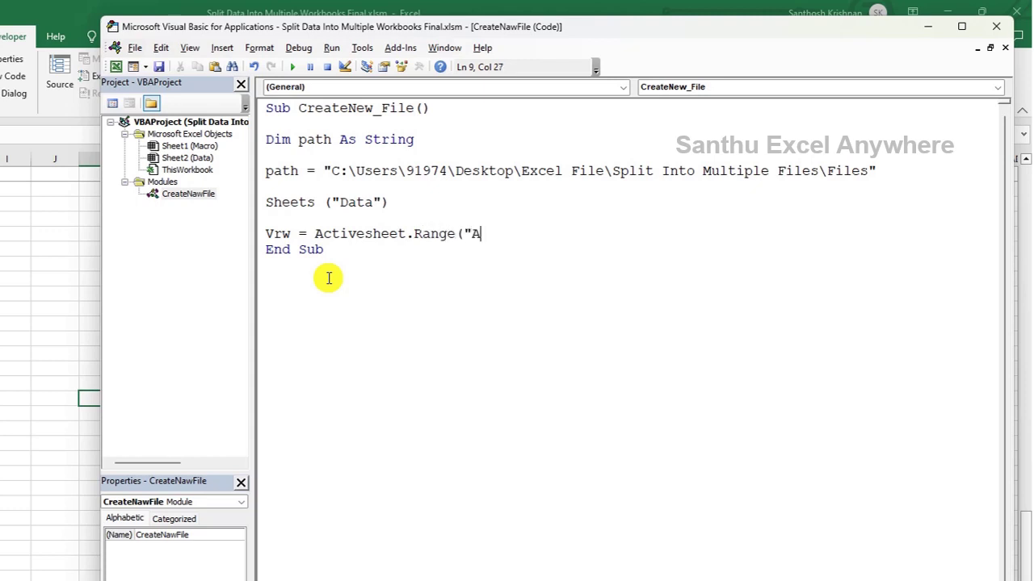
type("1\"")
type(")")
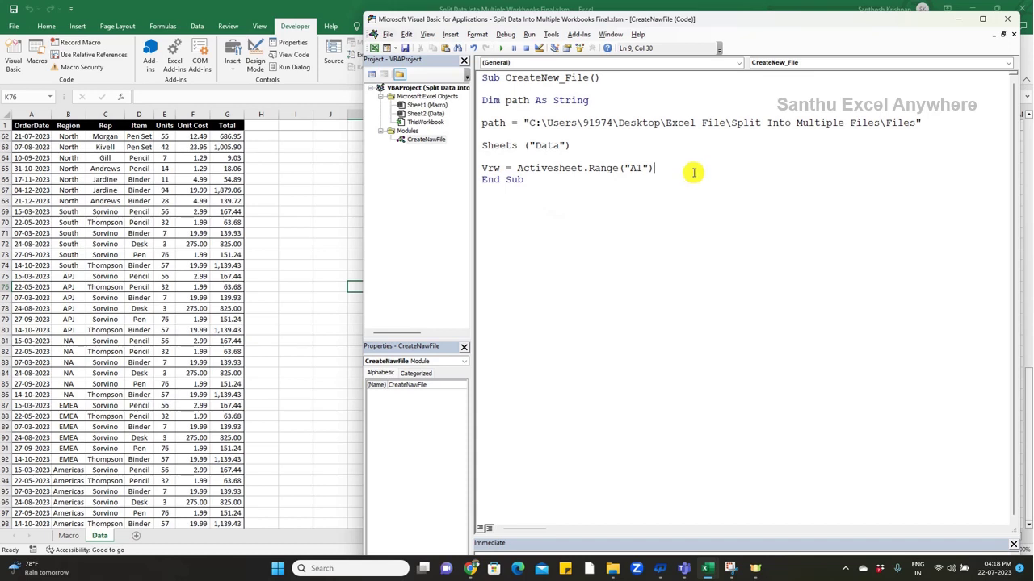
type(".End")
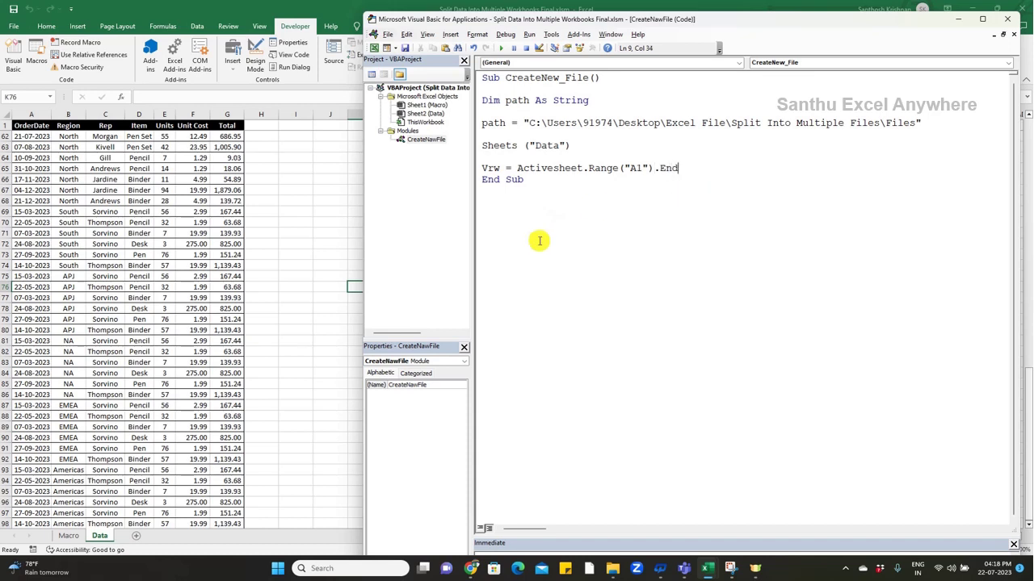
type("(Xls")
type("own).Ro")
type("w")
key("Return")
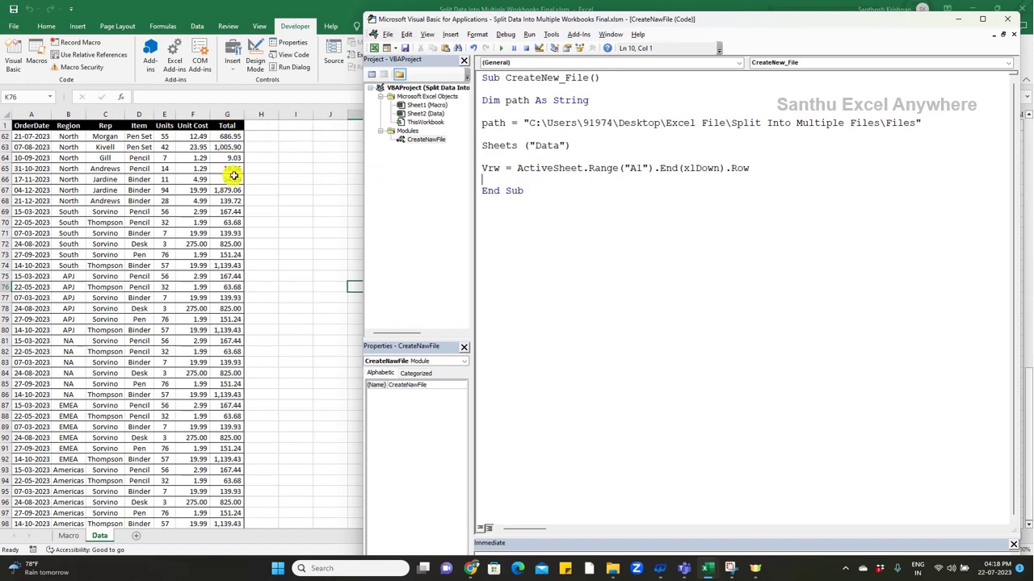
Set Vadd to ActiveSheet.Range("A1").End(xlToRight).Address(, False) for the last header cell
left_click(498, 179)
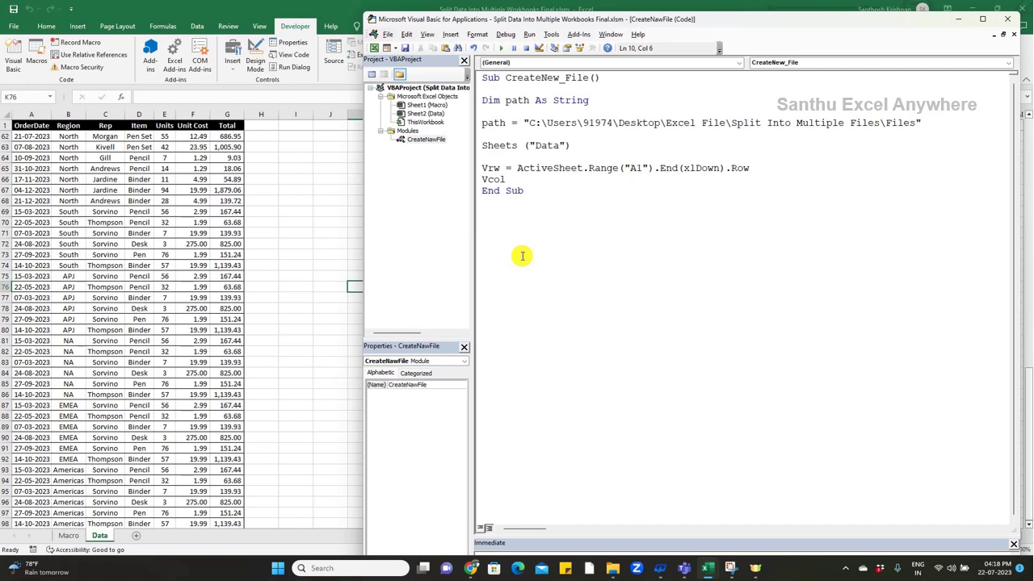
type("= Acti")
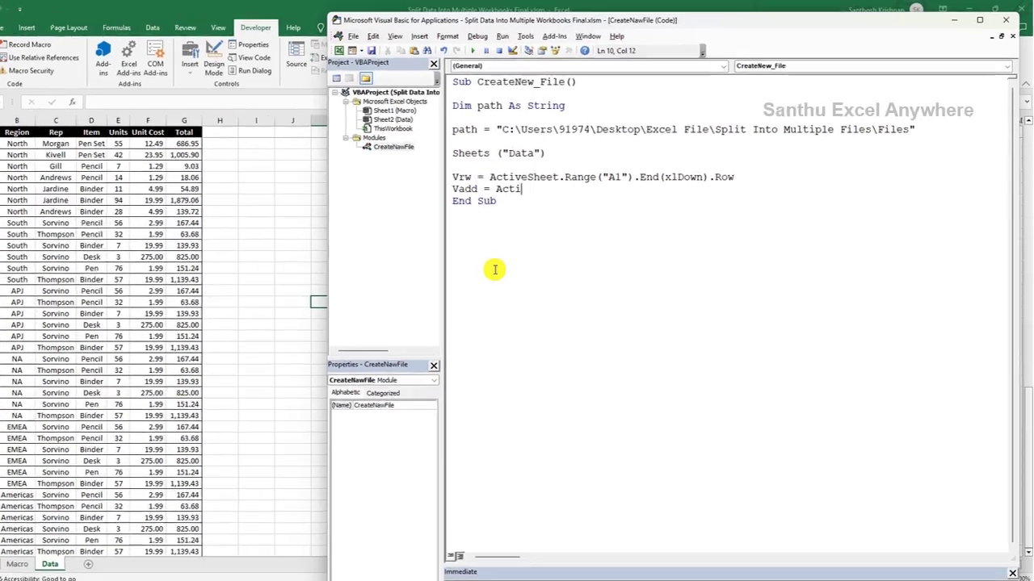
type("vesheet.Rang")
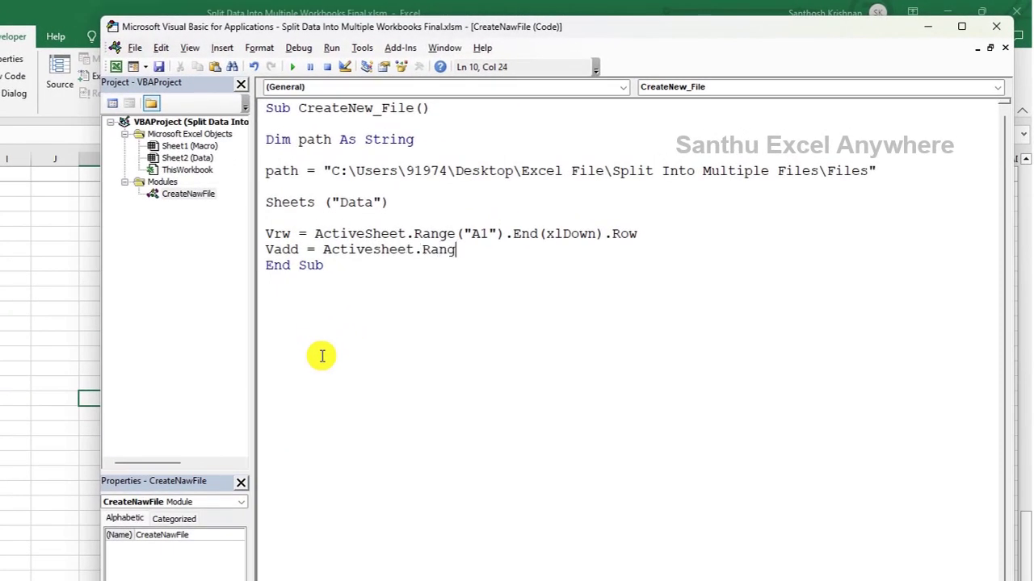
type("e(\"A1\"")
type(")")
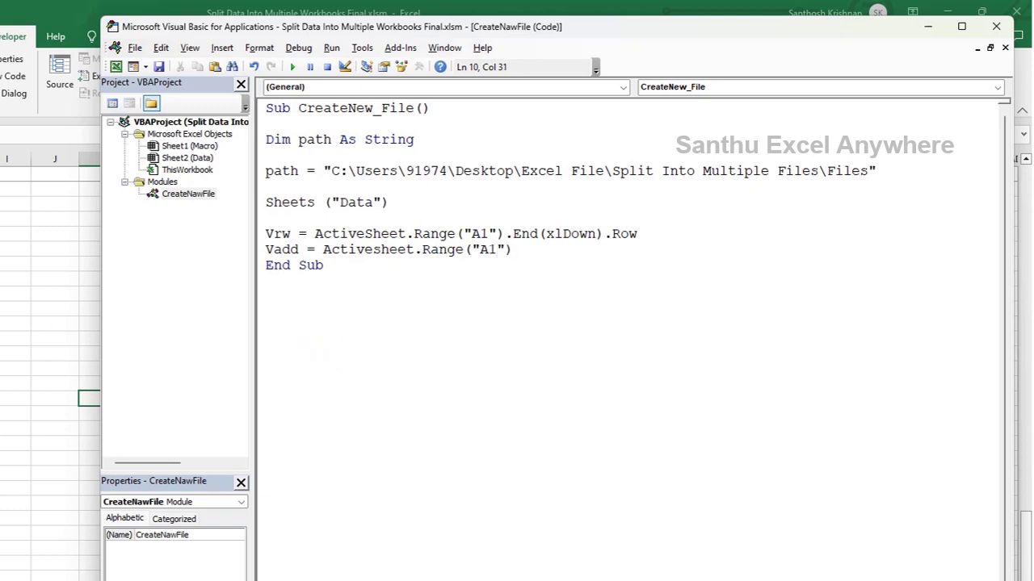
type(".End(x")
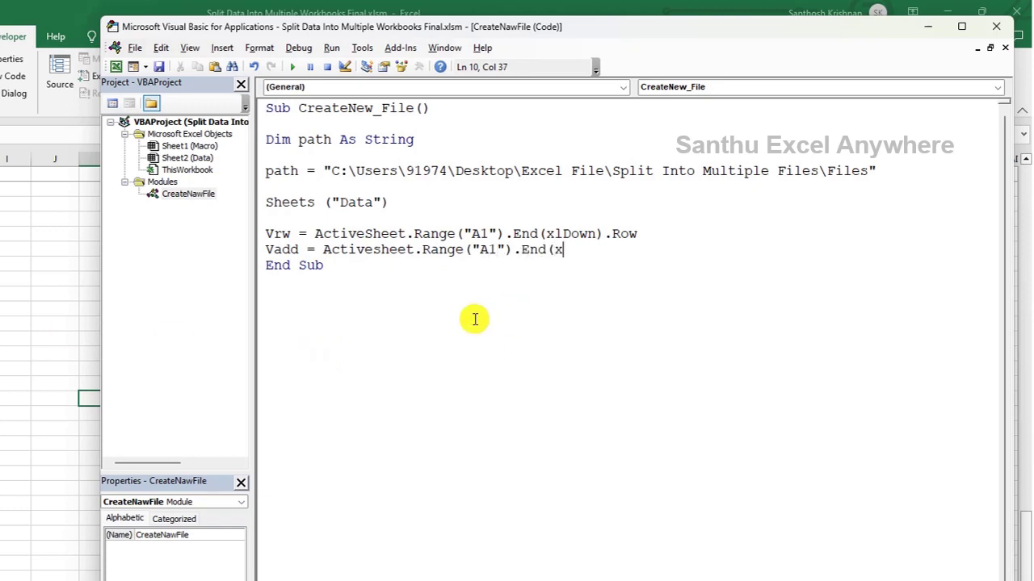
type("ltoright).ad")
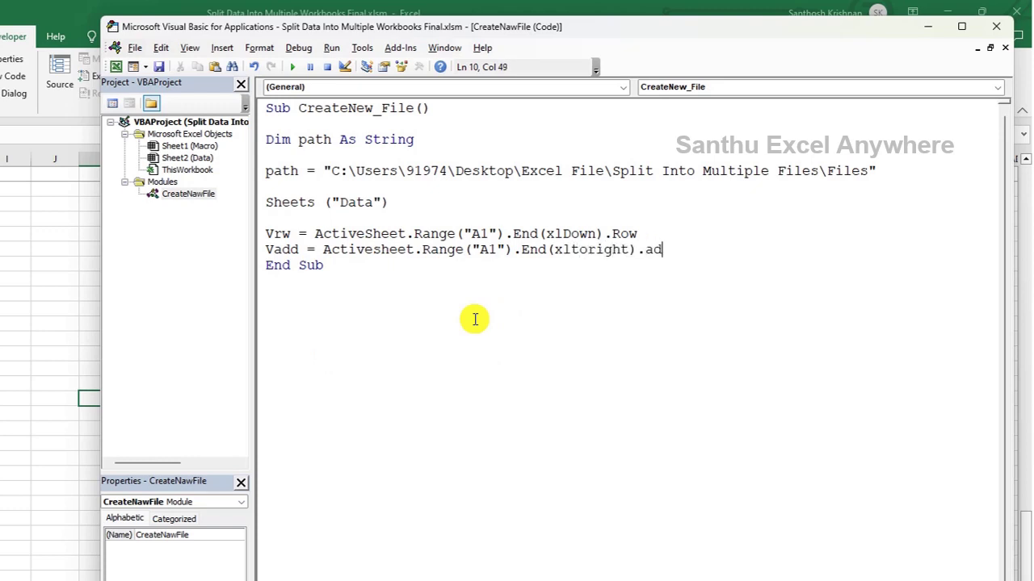
type("dress(, False")
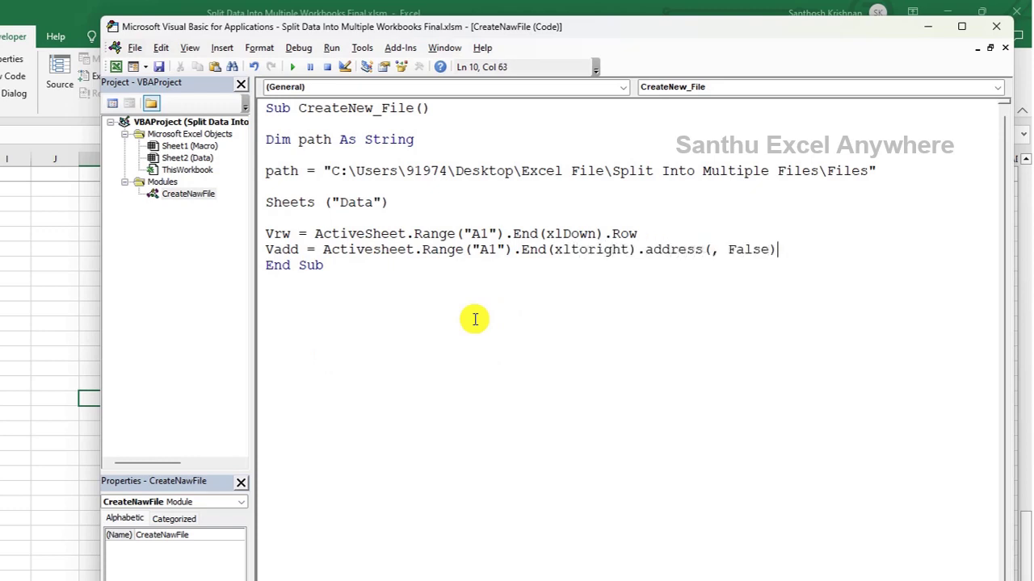
key("Return")
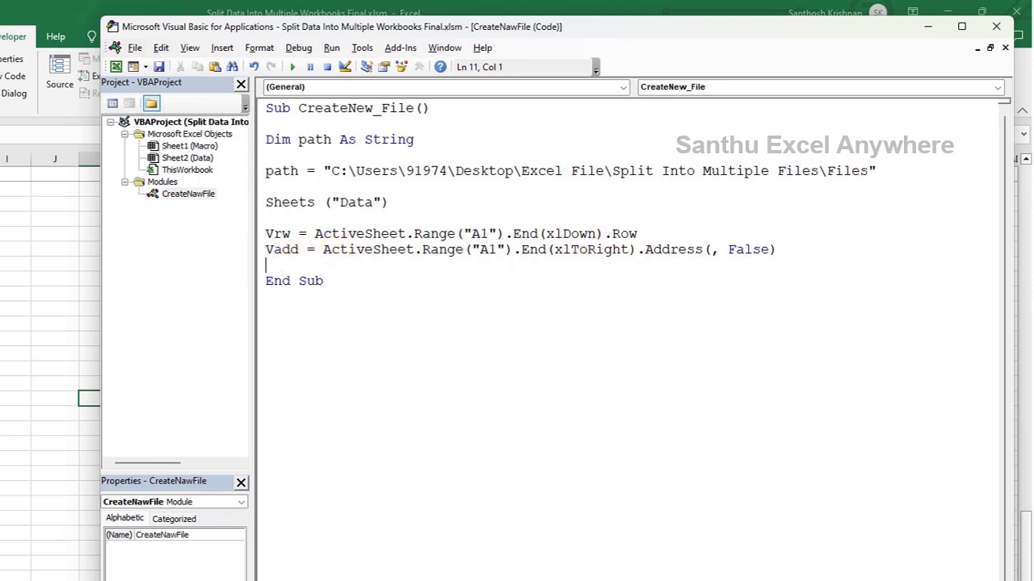
Set Vcol = Left(Vadd, InStr(1, Vadd, "$") - 1) and leave a blank line
type("Vlc")
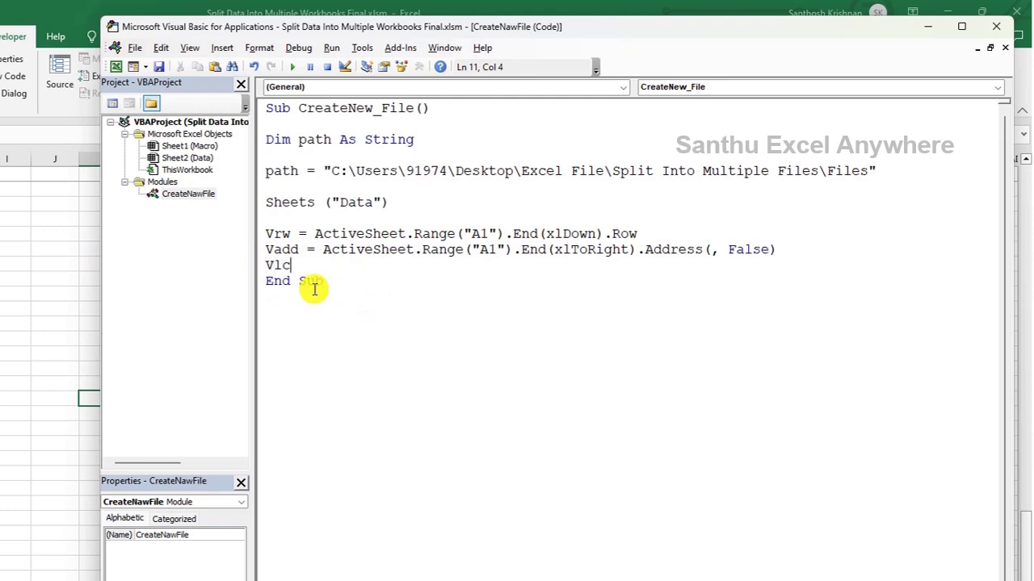
key("BackSpace")
key("BackSpace")
type("col = Left(")
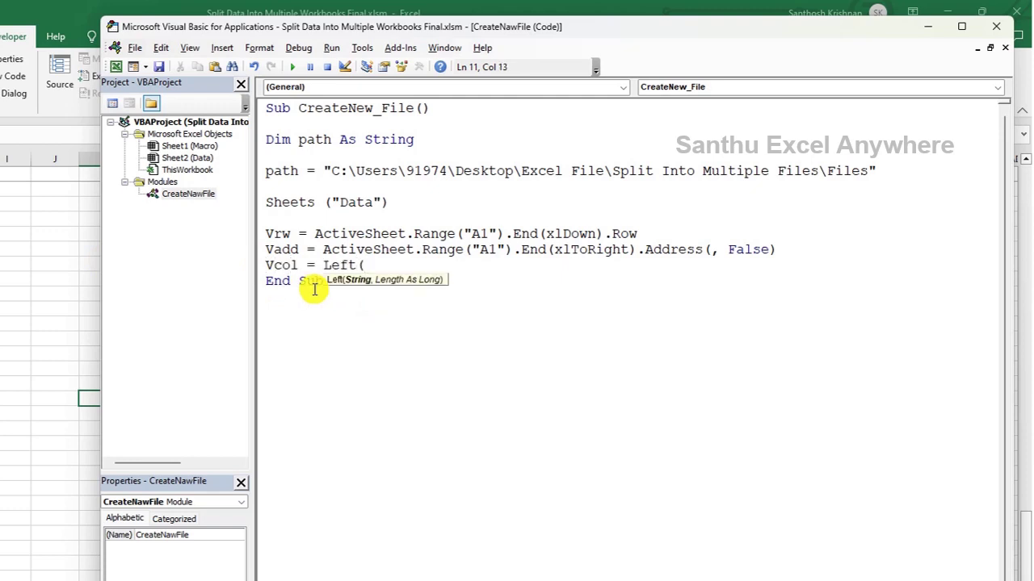
type("Vadd,")
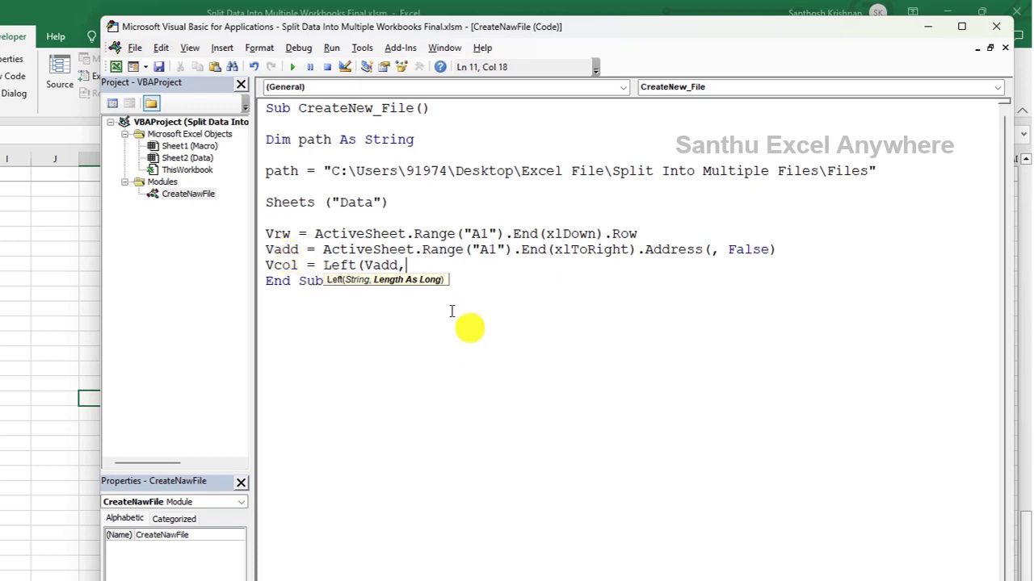
type(" Instr(")
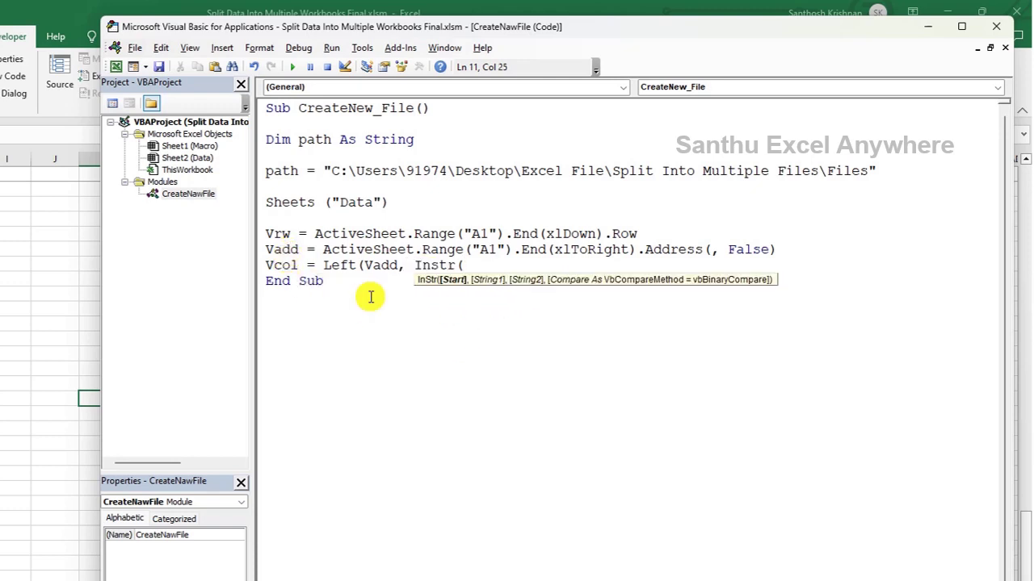
type("1,vadd")
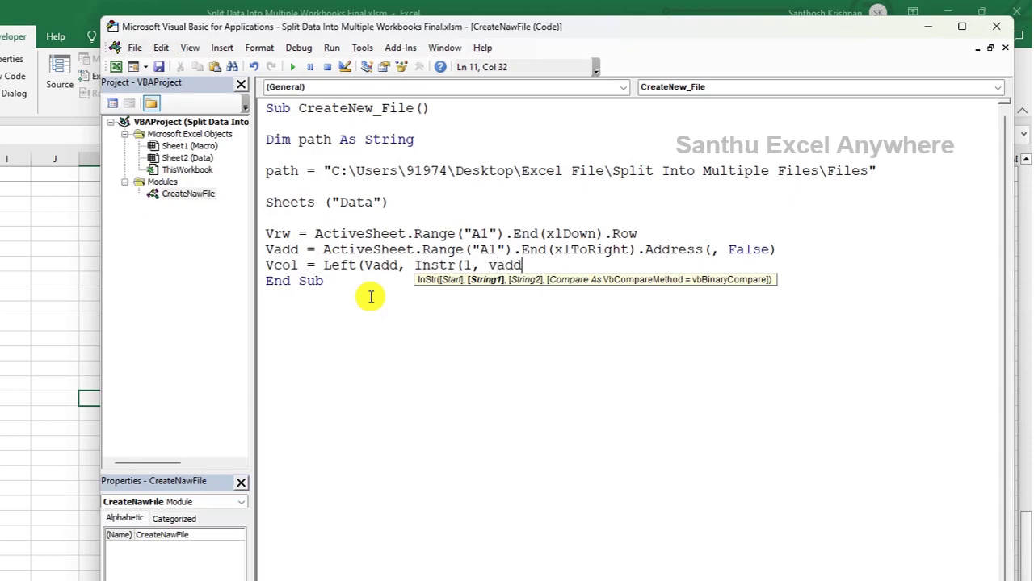
type(", \"$\")-")
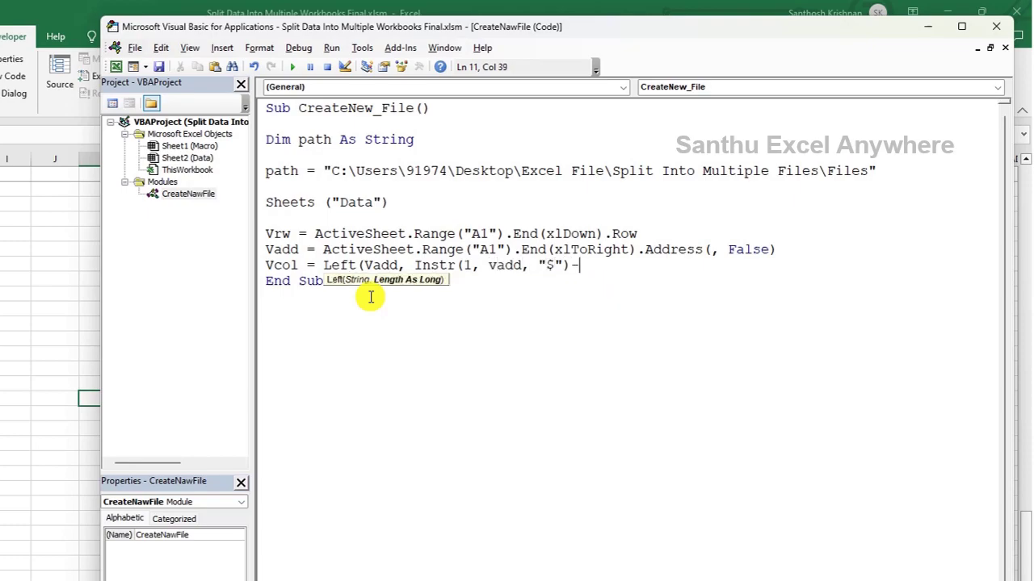
type("1)")
key("Return")
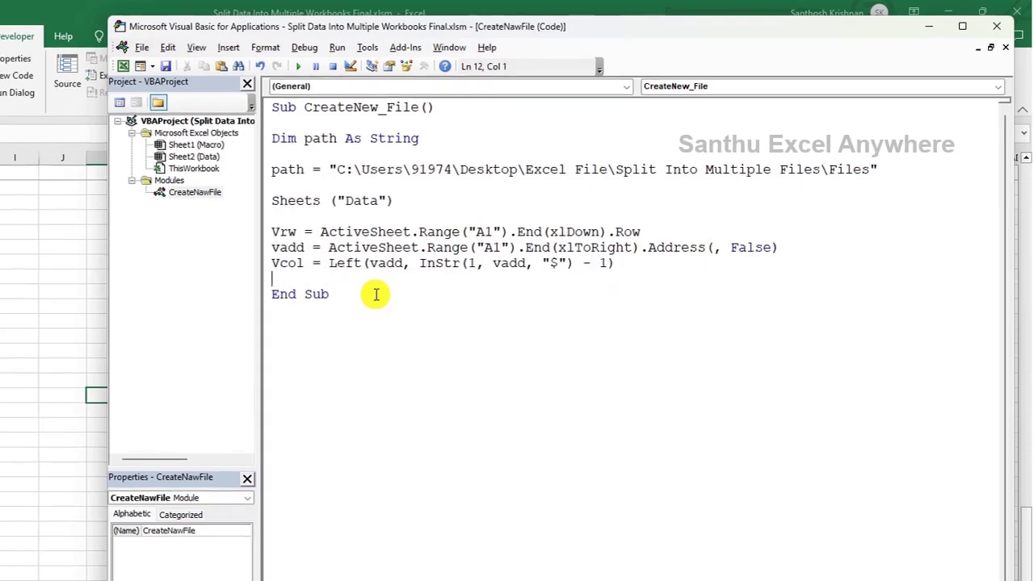
key("Return")
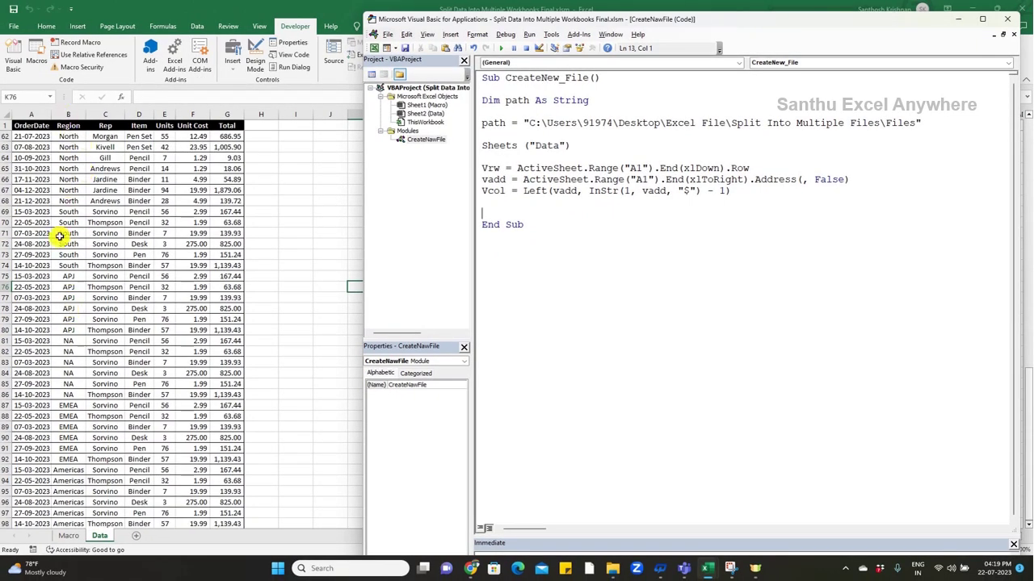
Select Region column B on the Data sheet, then go back to the VBA code
left_click(72, 111)
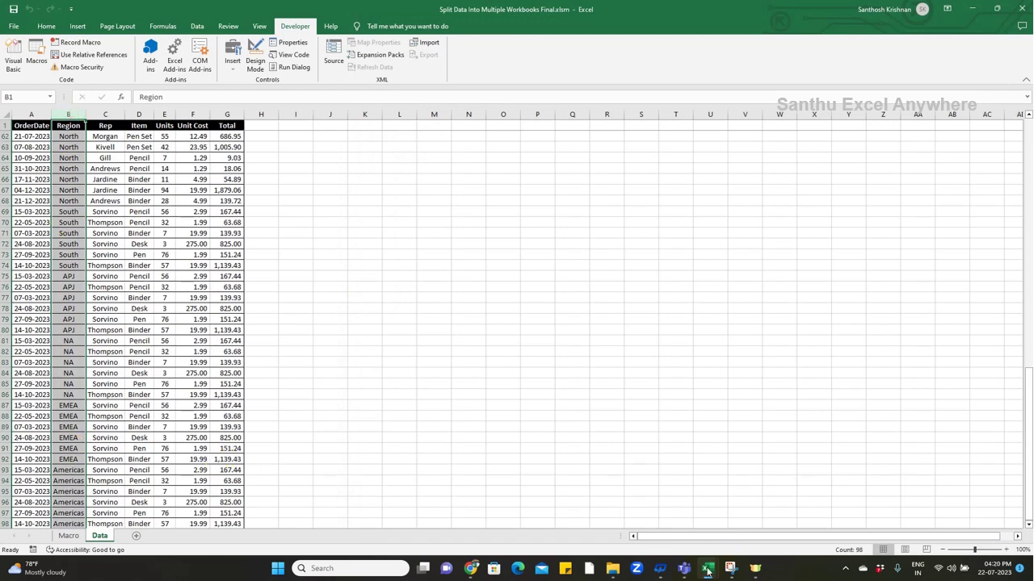
mouse_move(707, 570)
left_click(768, 509)
type("Activ")
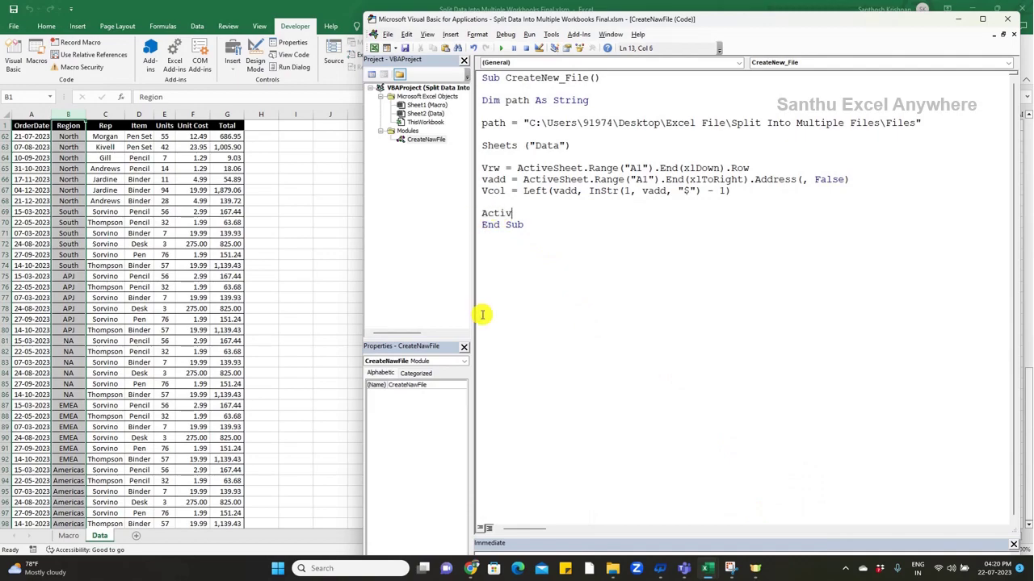
Add ActiveSheet.Range("B:B").Copy to copy the Region column
type("esheet.")
type("Ra")
type("nge(\"B:")
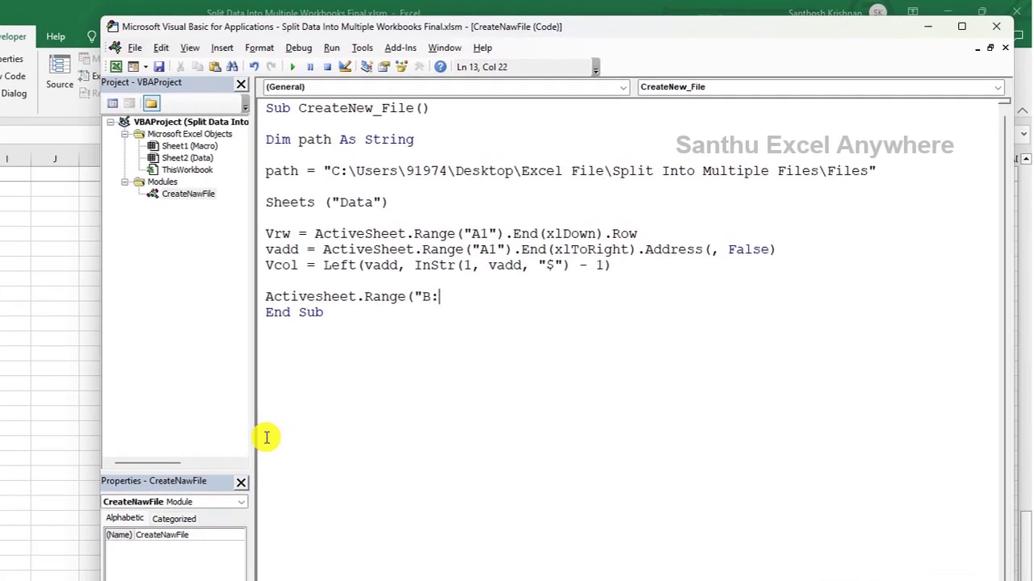
type("B")
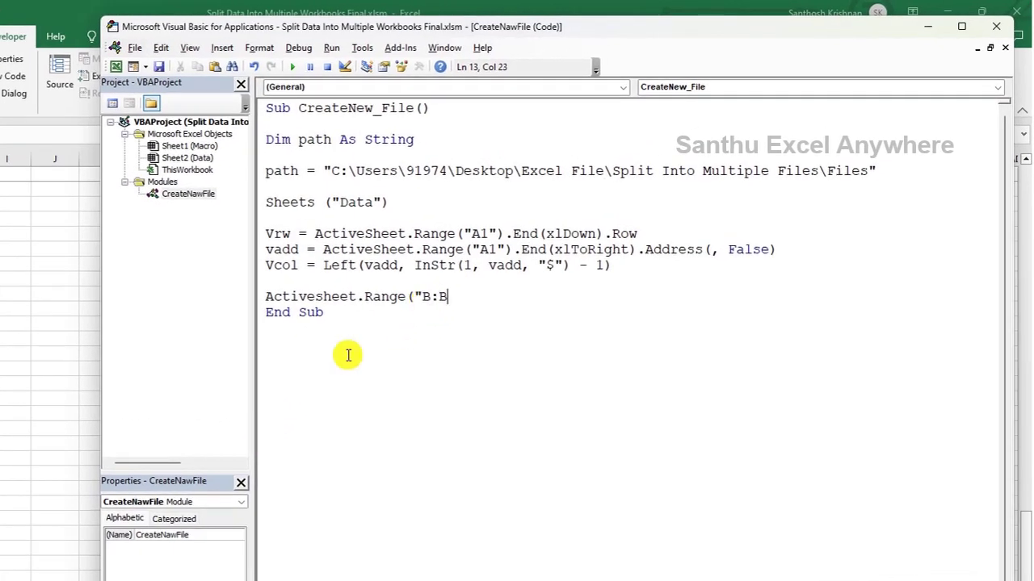
type("\")")
key("BackSpace")
type(")copy")
key("Return")
key("Return")
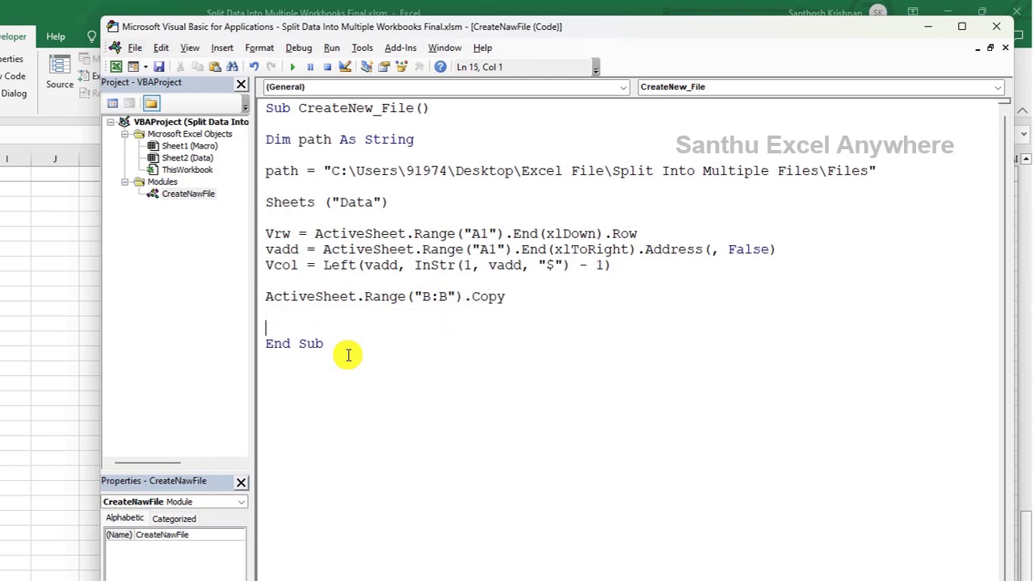
key("BackSpace")
Add Sheets.Add, name the new sheet "Temp", and PasteSpecial the column at A1
type("Sheets")
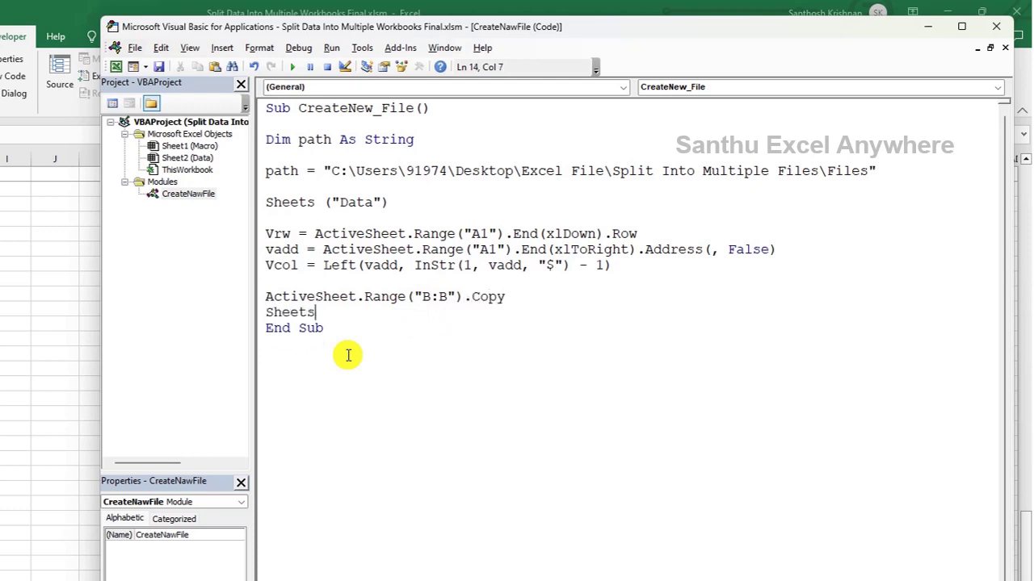
type(".add")
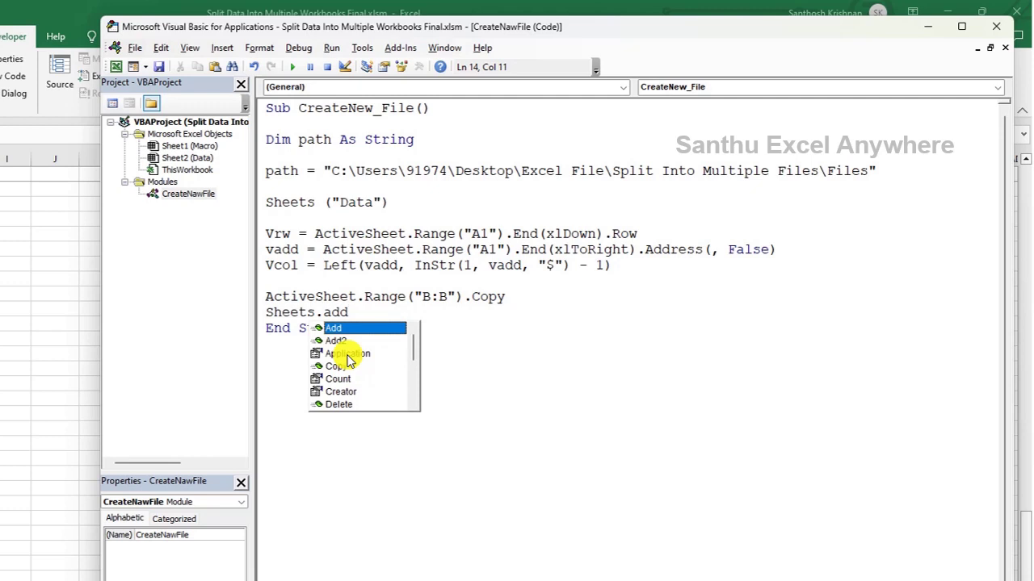
key("Return")
type("Activesheet.")
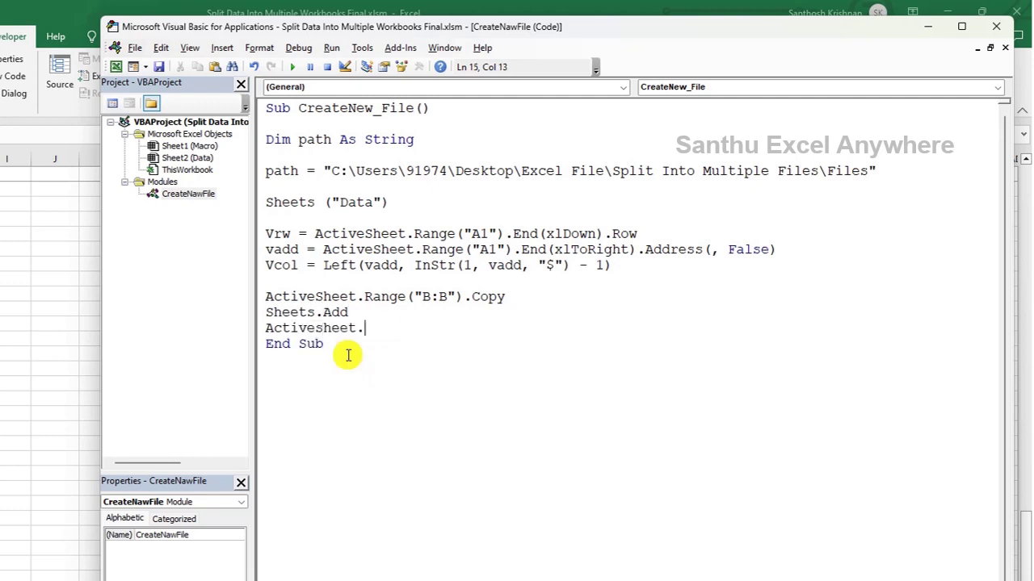
type("Name =")
type("\"Temp\"")
key("Return")
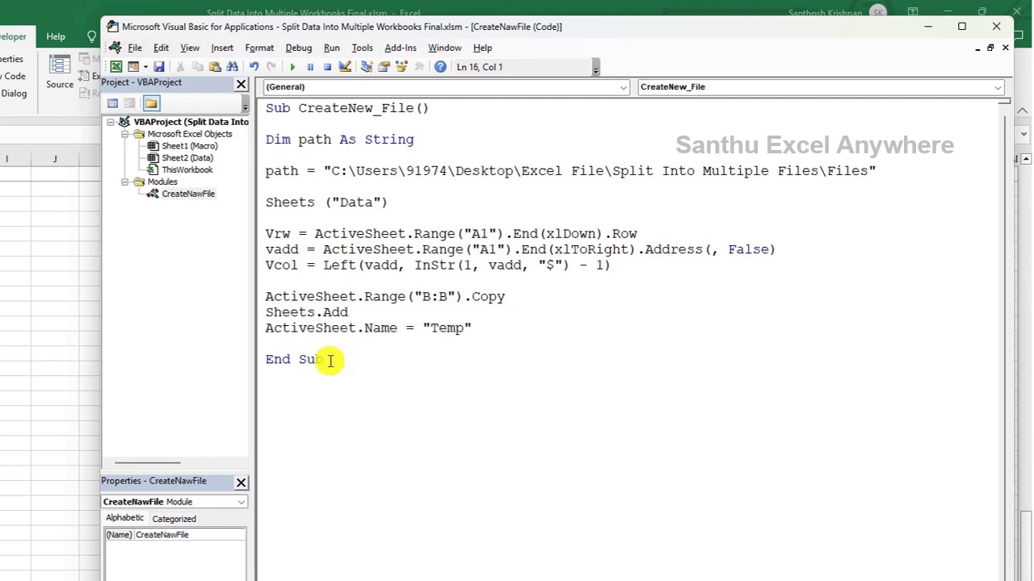
type("Activeshee")
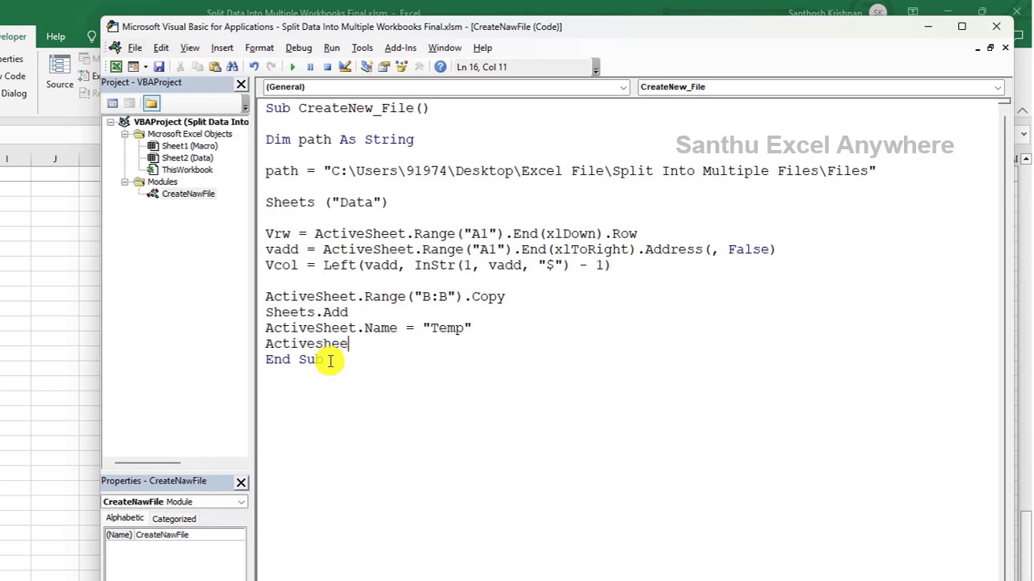
type("t")
type("Range")
type("\"A")
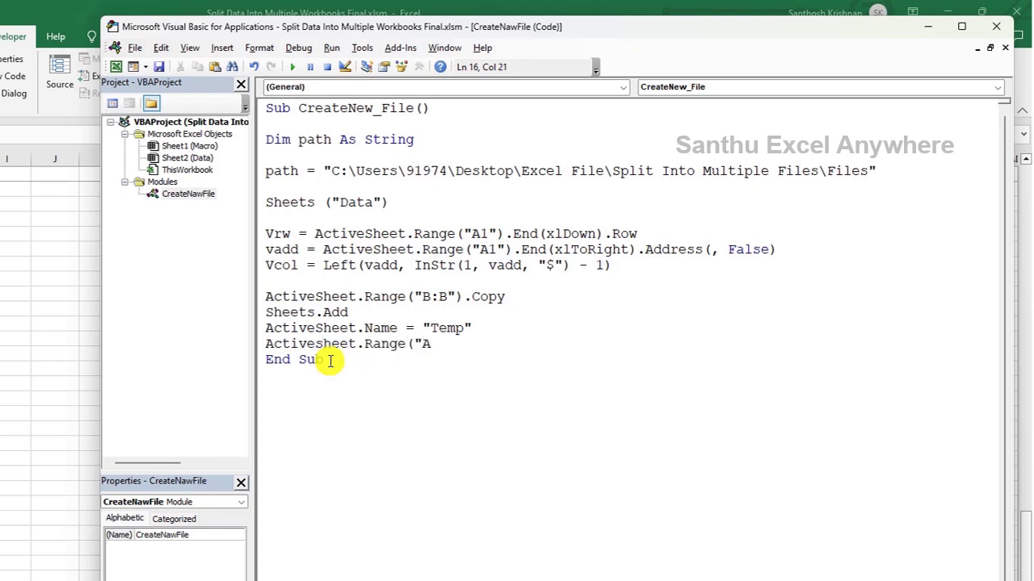
type("1\")")
type("paste")
Add a line removing duplicates from column A with Columns:=1 and Header:=xlNo
key("Return")
key("Return")
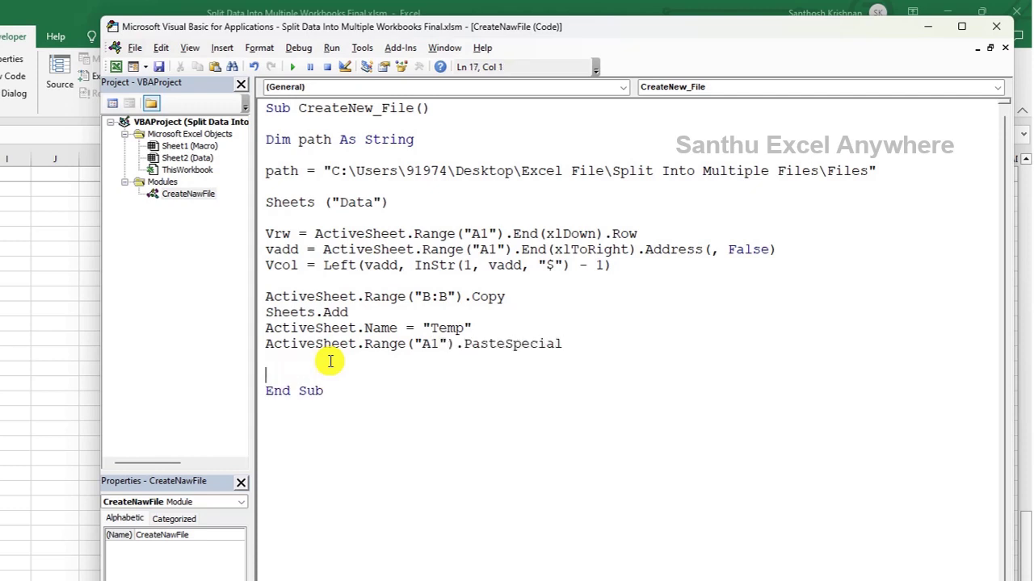
key("Return")
key("Up")
key("Up")
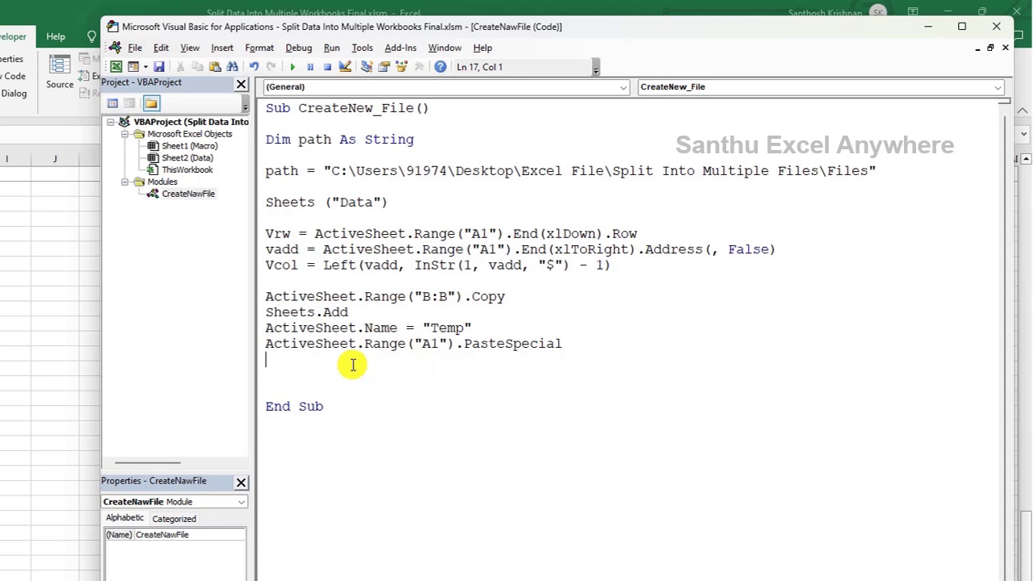
type("Act")
type("ivesheet.Ran")
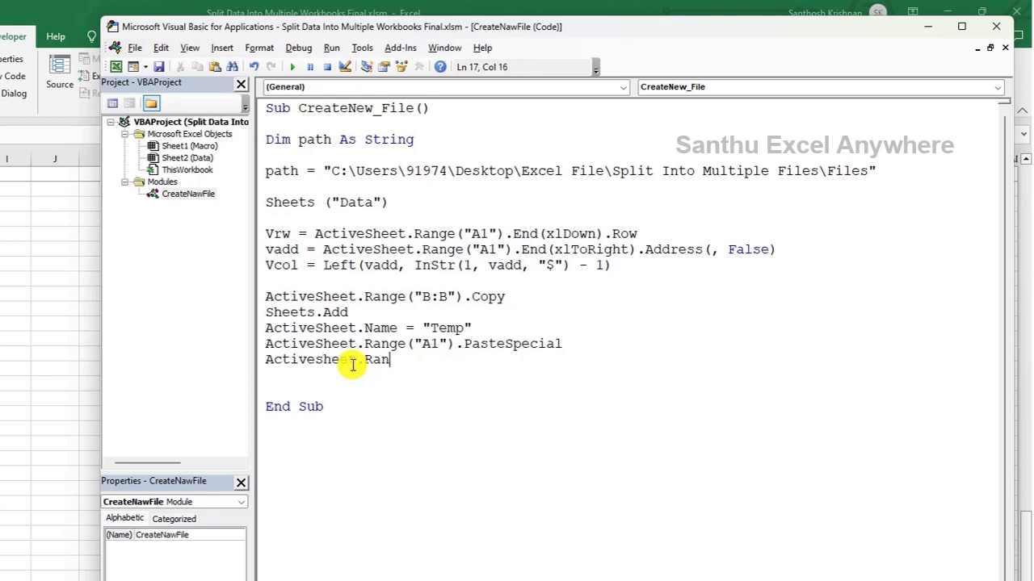
type("ge(\"A:")
type("A\").")
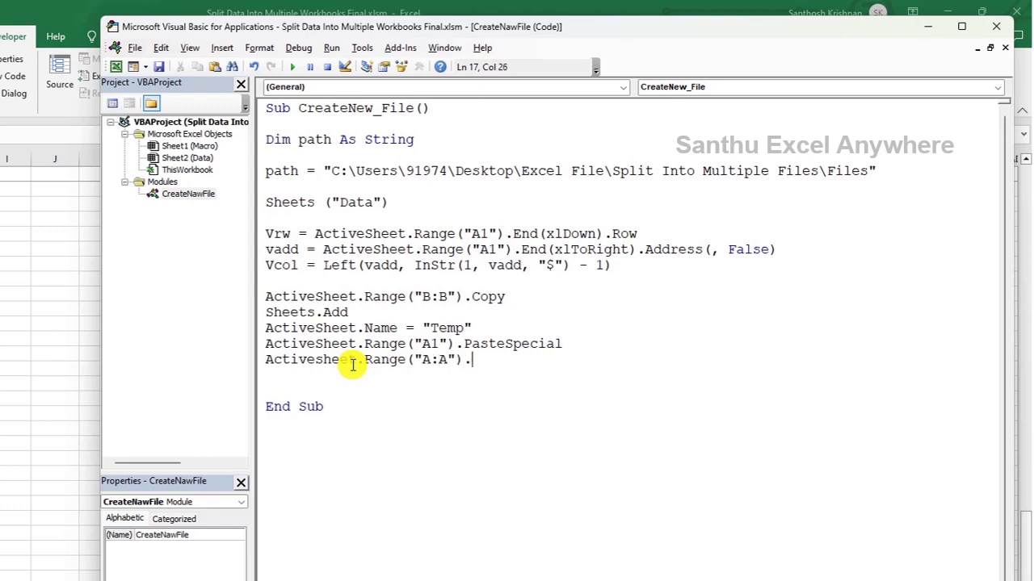
type("removedupl")
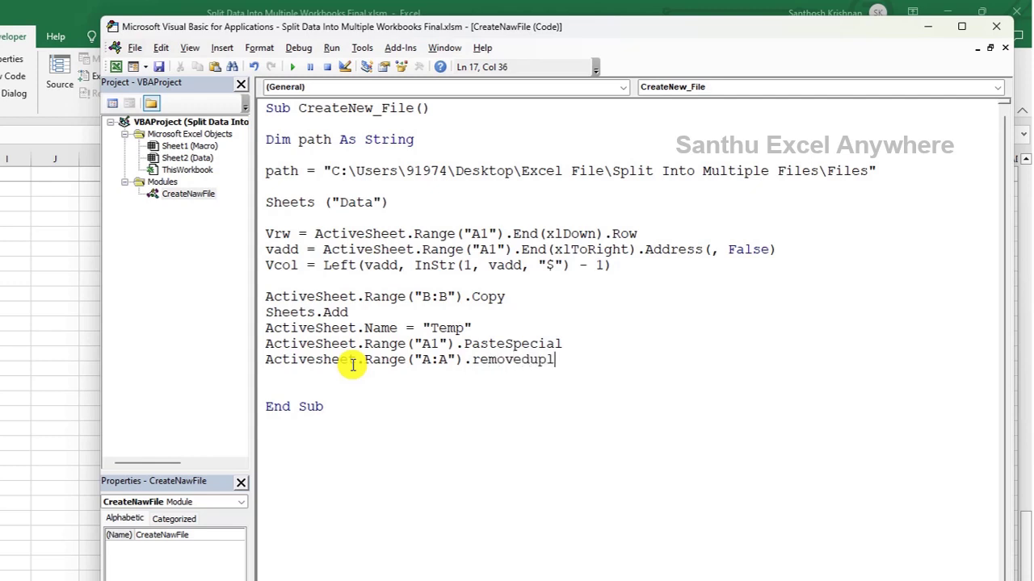
type("icates columns:")
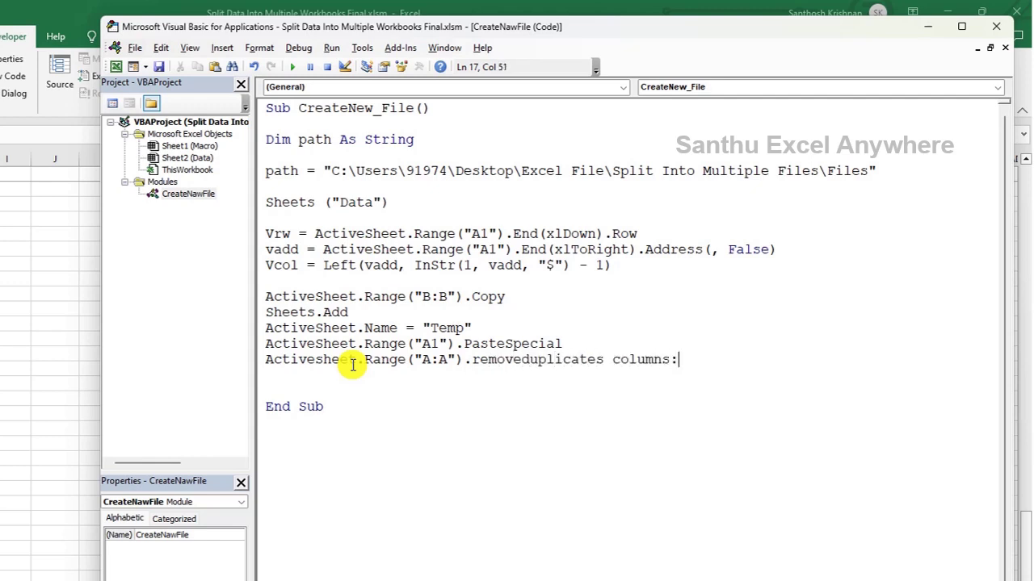
type("=1, ")
type("Header")
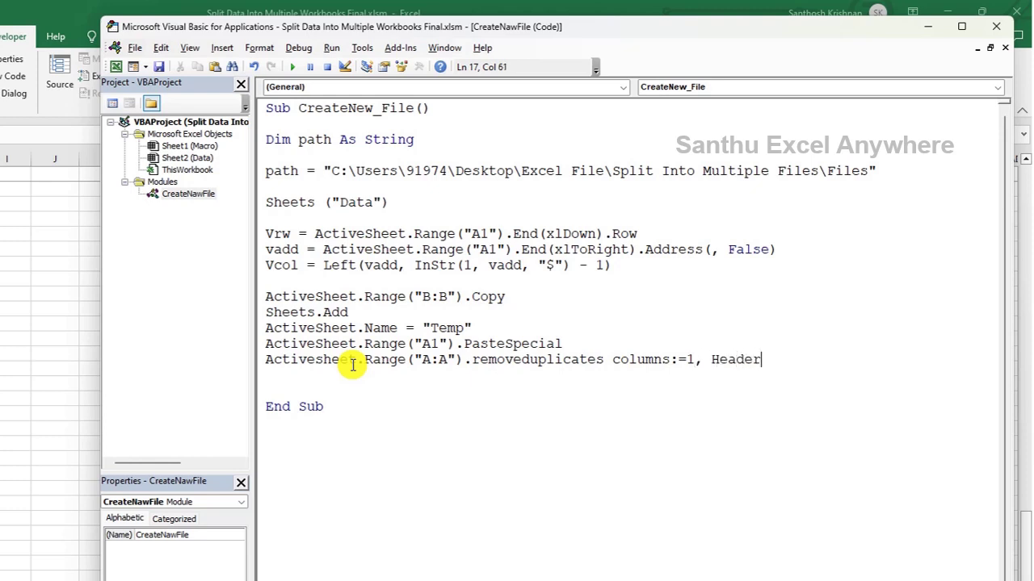
type(":=xln")
type("o")
key("Return")
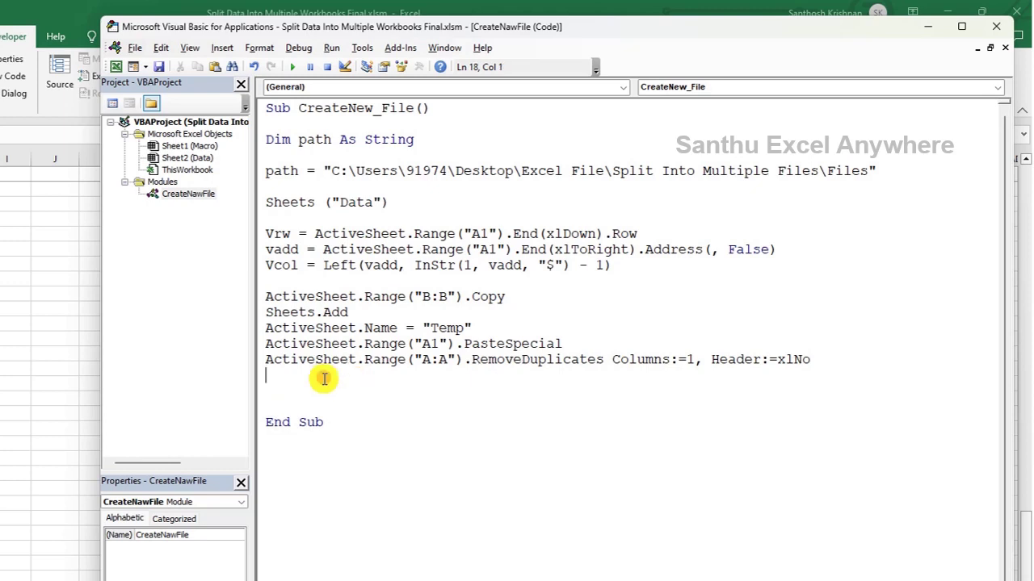
Add the Vrw1 line storing the last row of the region list
type("Vrw")
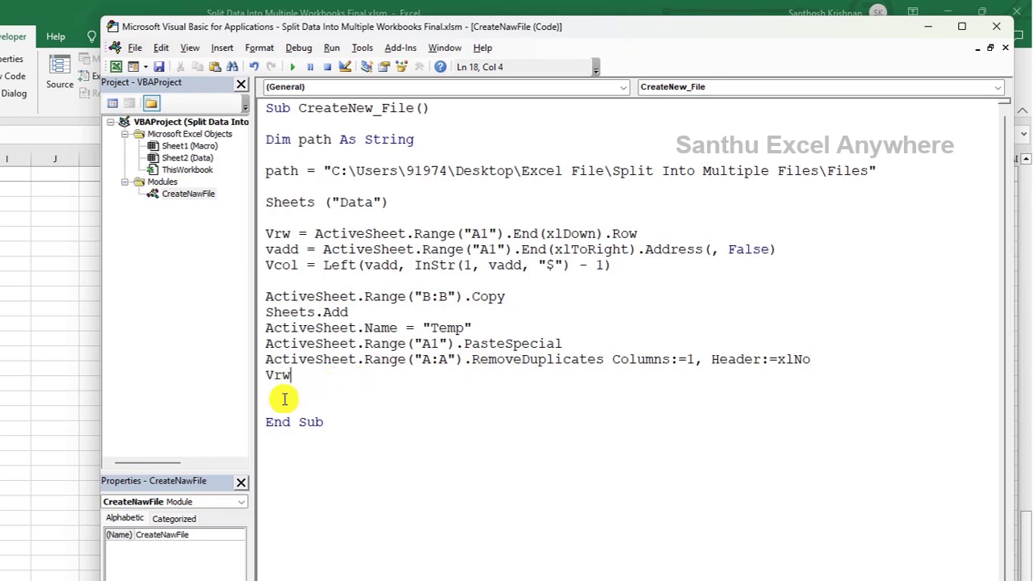
type("1 = Acti")
type("vesheet.")
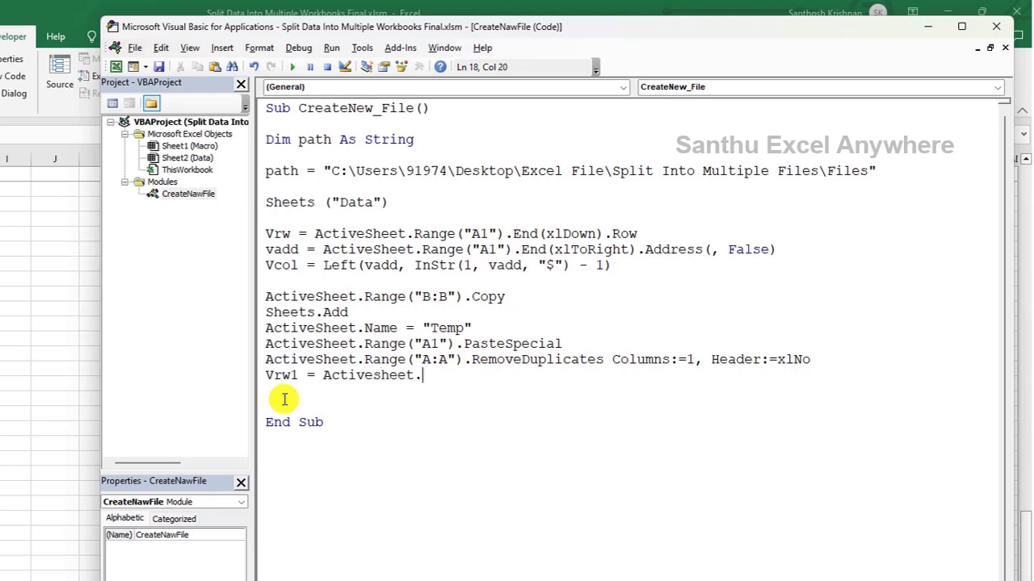
type("Range(\"A2")
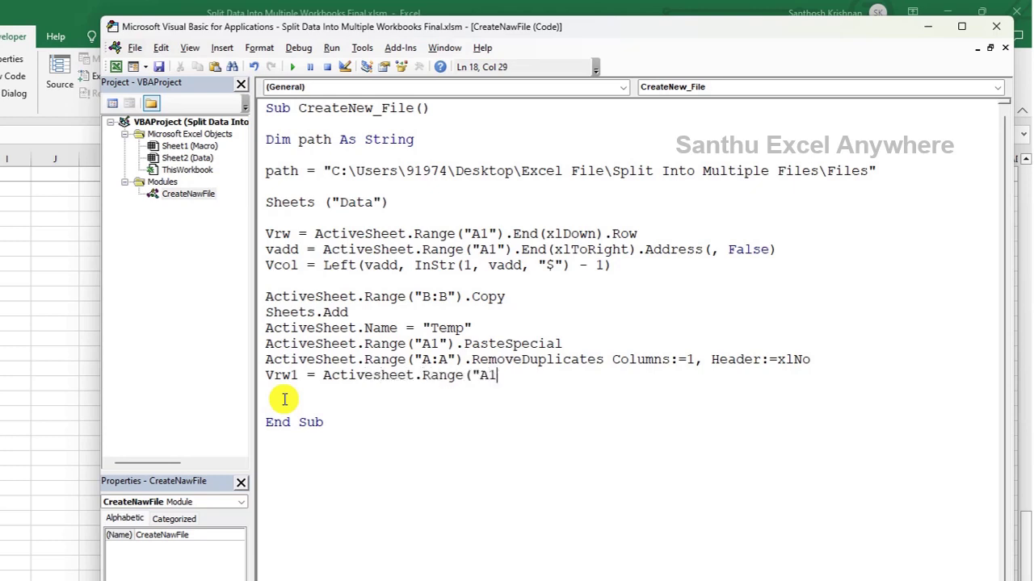
type("\").endxld")
type("own).rw")
key("Return")
key("Return")
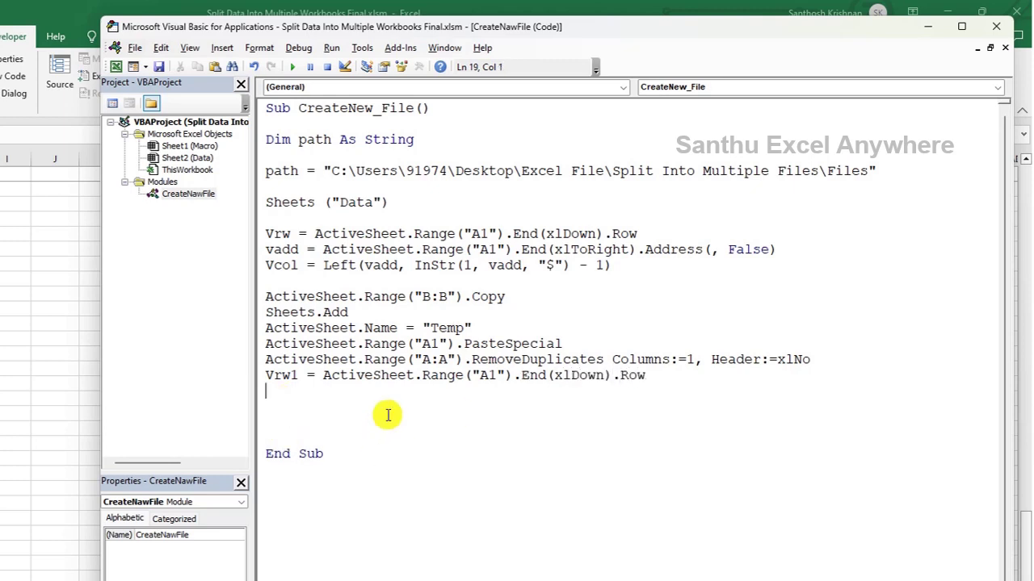
left_click(441, 112)
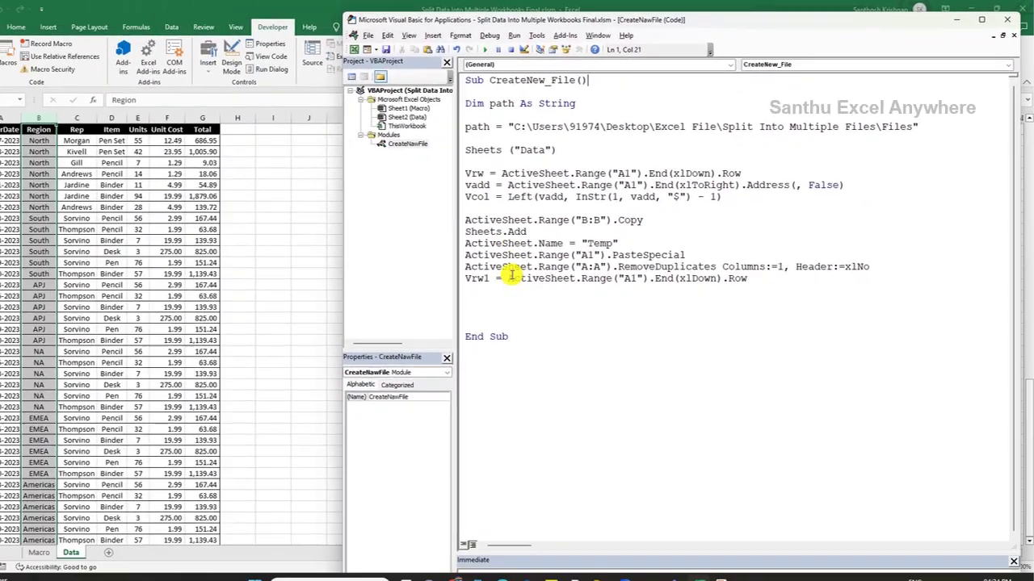
After the compile error, correct the faulty line to Sheets("Data").Select and begin stepping with F8
key("F5")
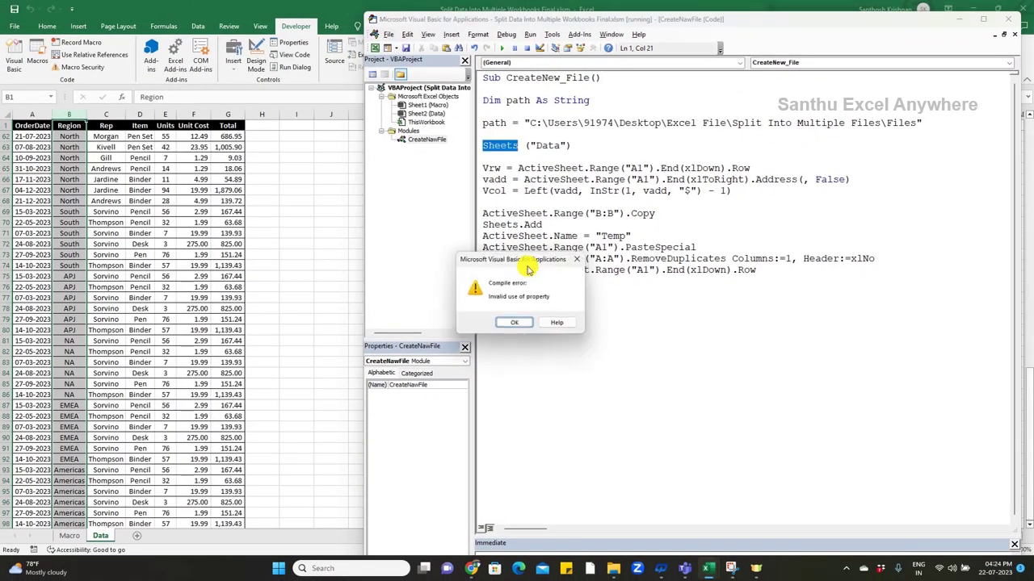
key("Return")
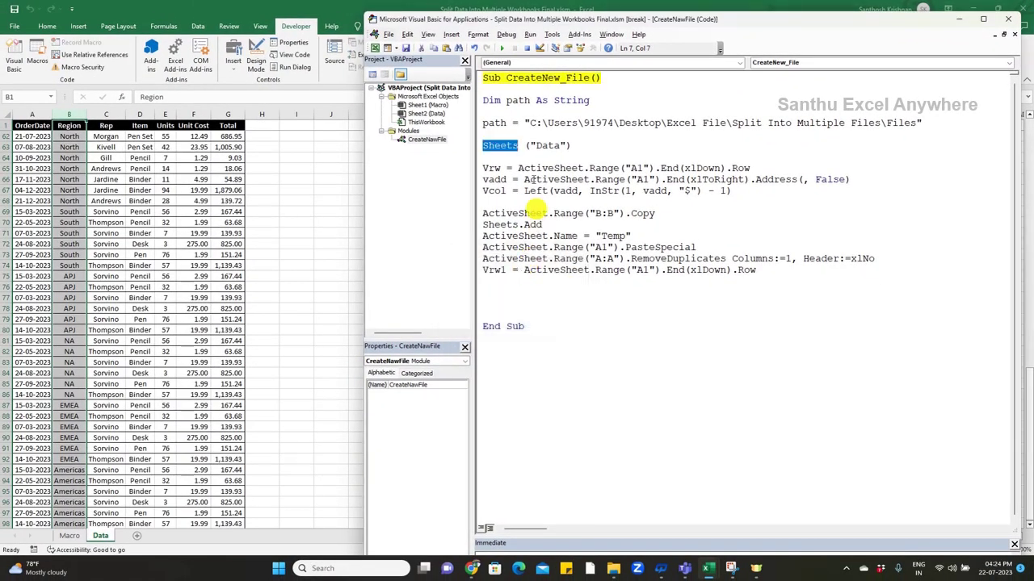
left_click(531, 145)
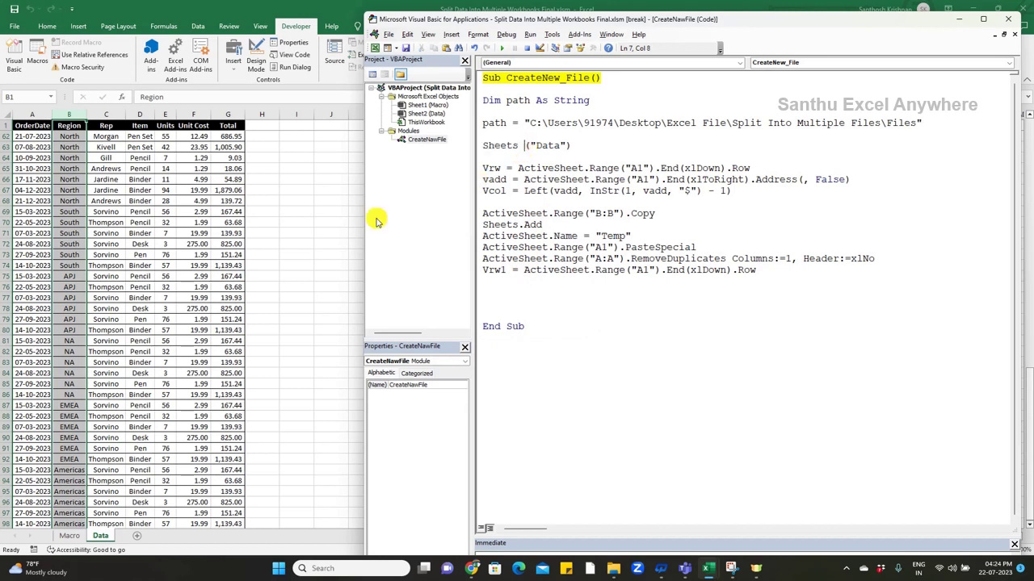
key("BackSpace")
type("elec")
type("t")
left_click(620, 78)
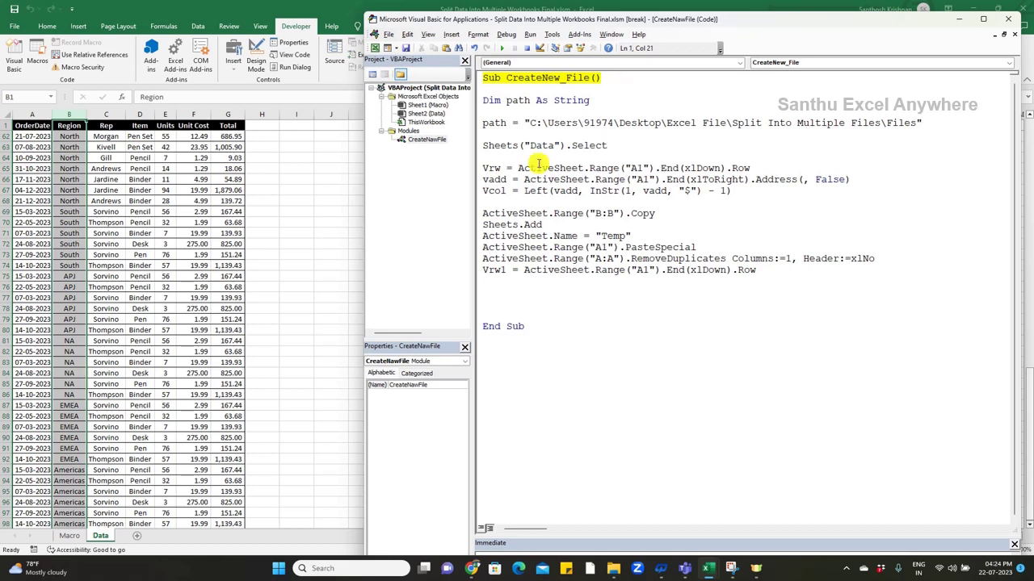
key("F8")
Step through the opening lines and check the Data sheet's last row in the Region column
key("F8")
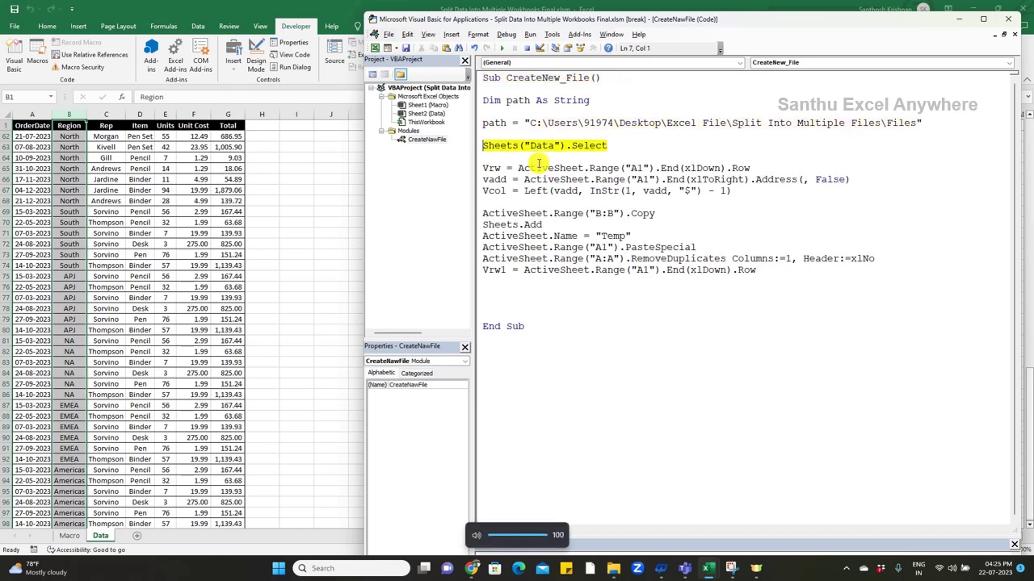
key("F8")
key("F8")
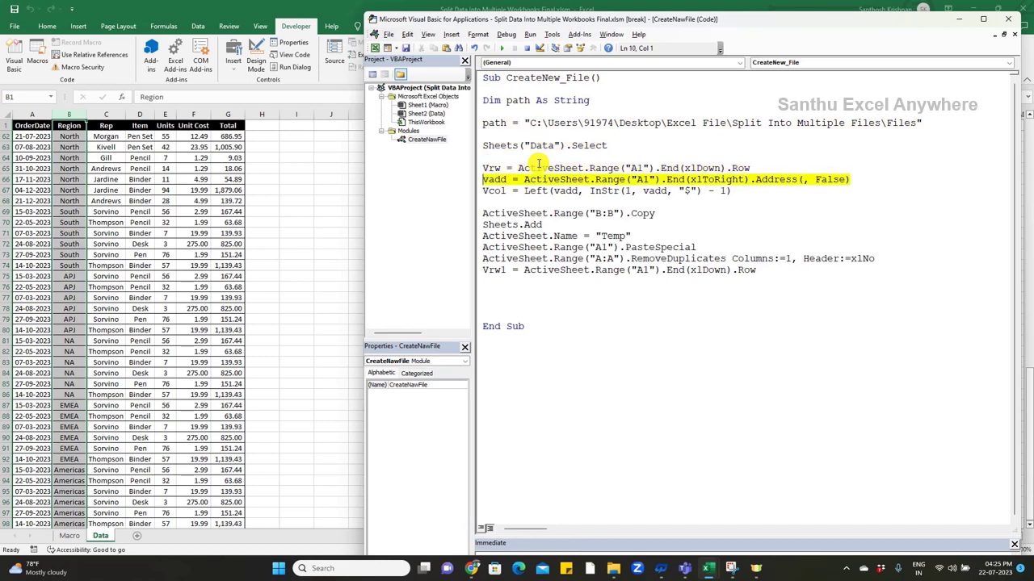
key("F8")
mouse_move(492, 168)
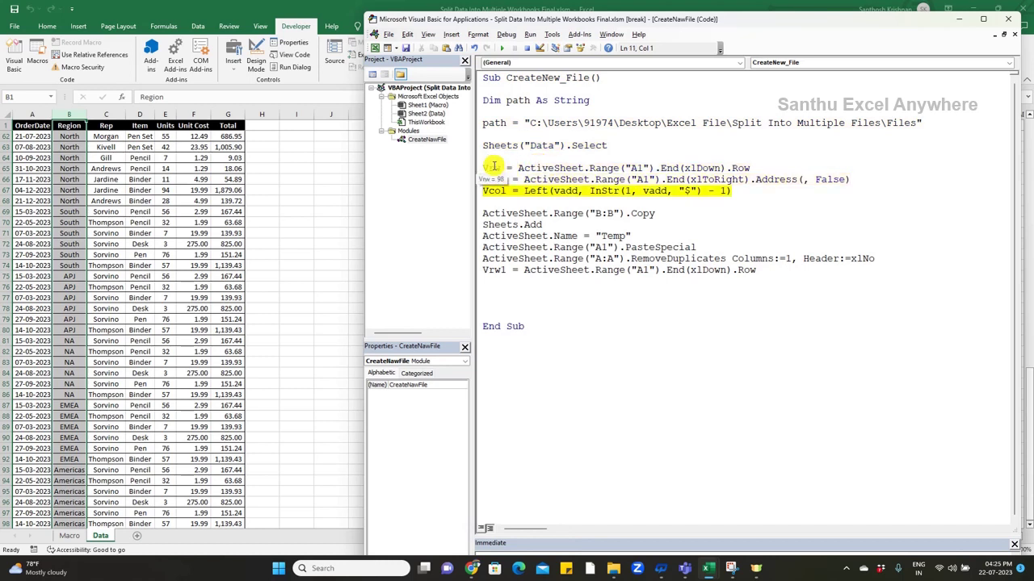
left_click(64, 180)
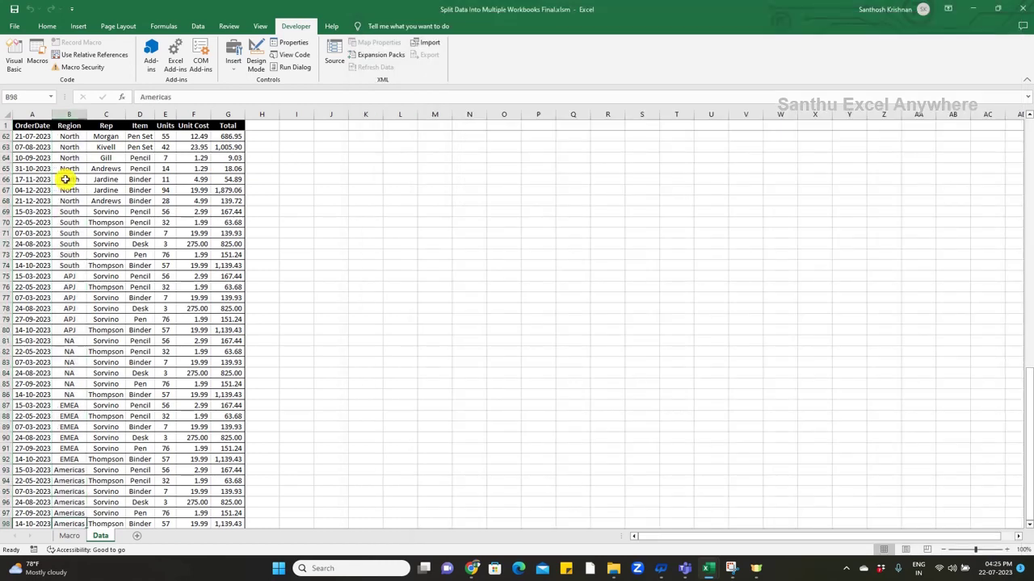
scroll(105, 279, "down", 6)
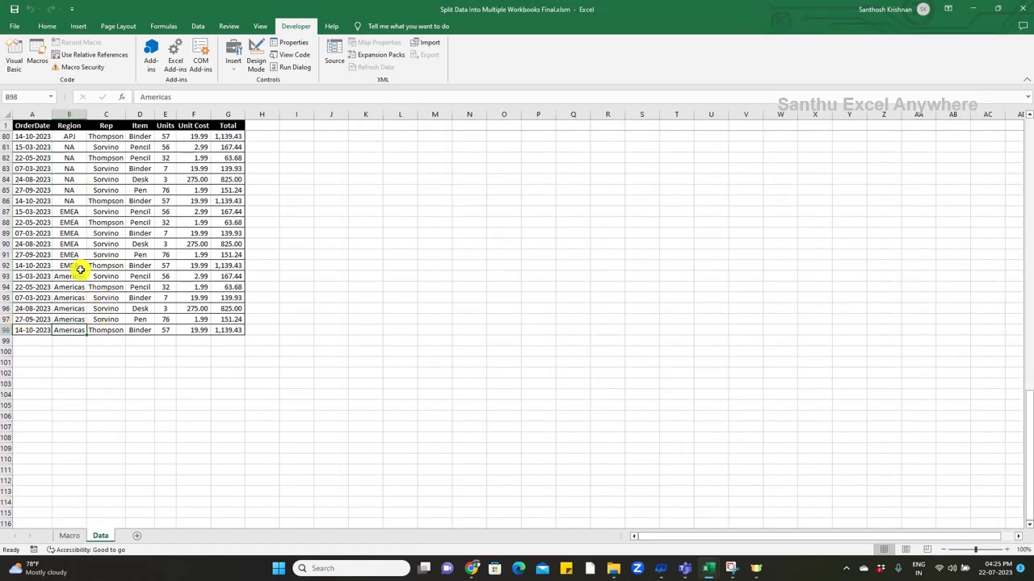
key("ctrl+Up")
key("alt+F11")
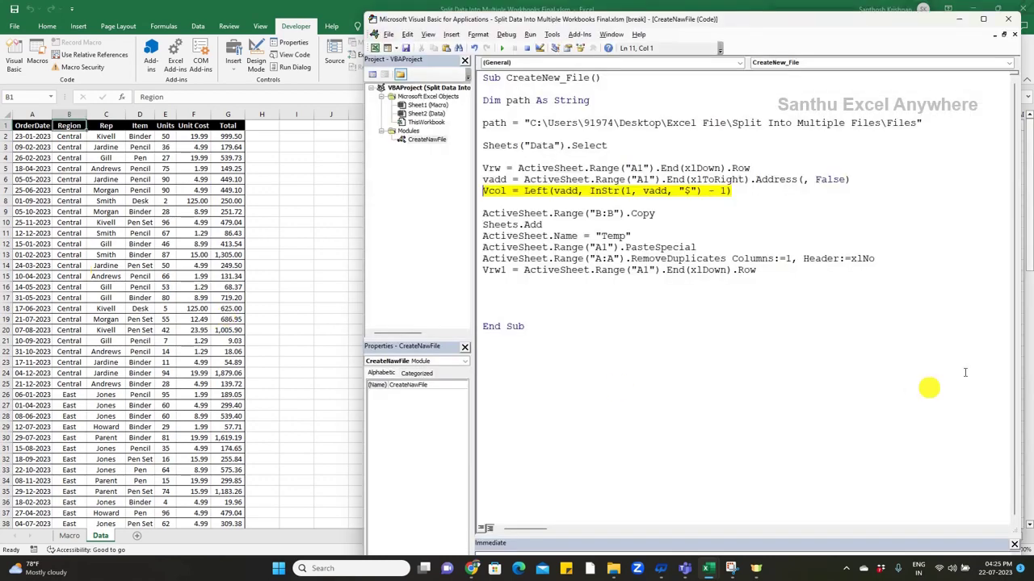
mouse_move(500, 179)
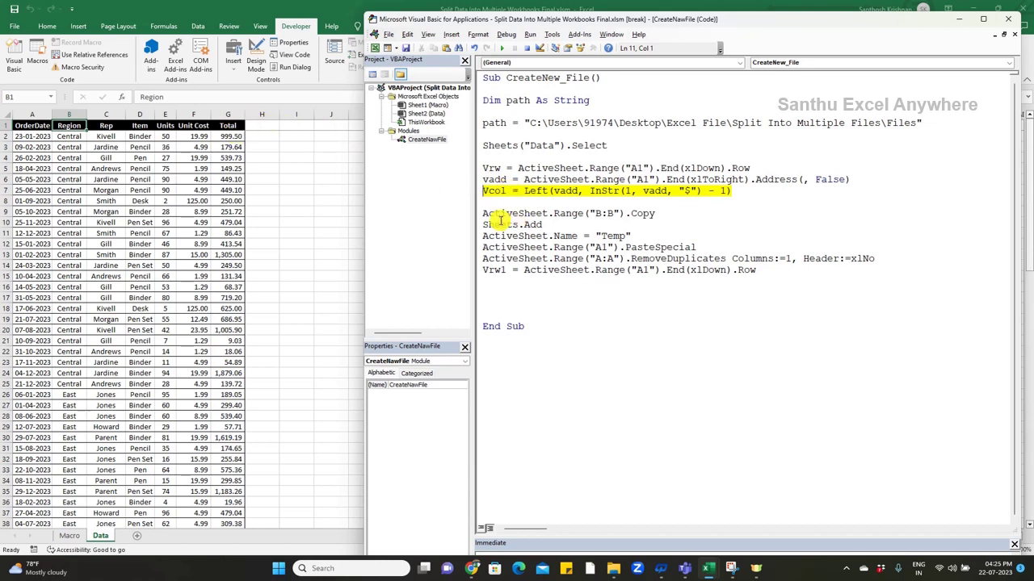
Step through copying the Region column into a new sheet renamed Temp
left_click(750, 191)
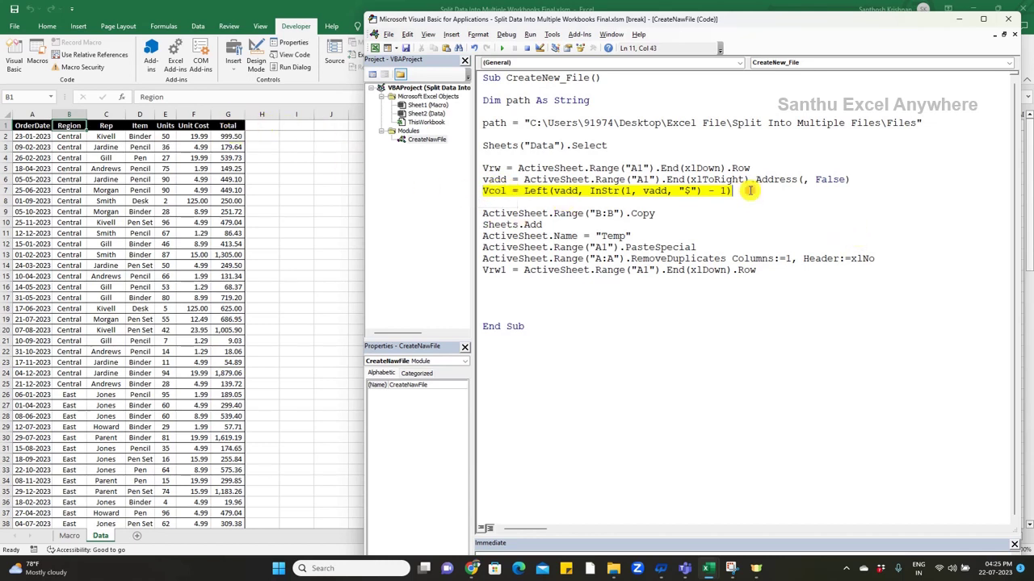
key("F8")
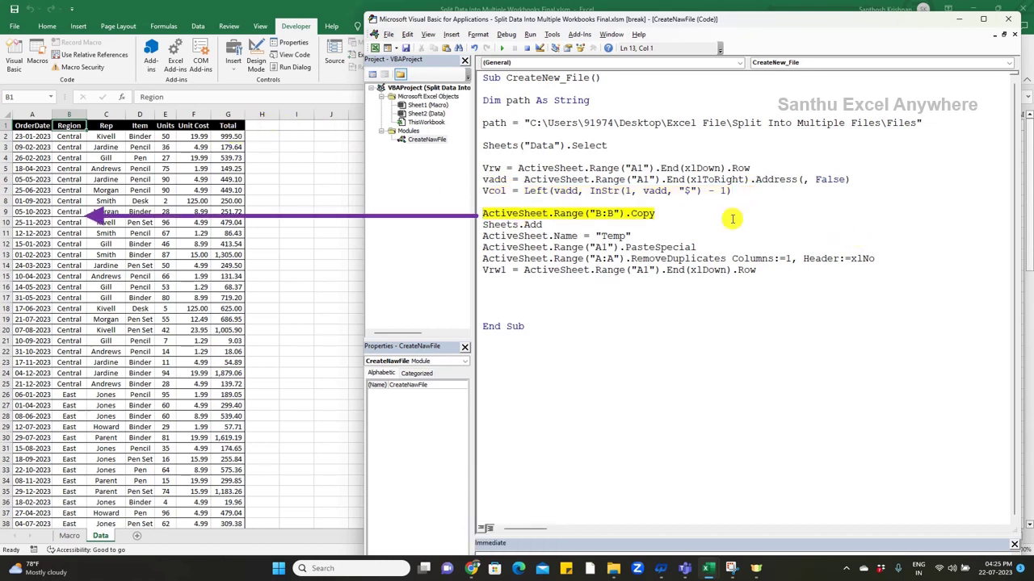
key("F8")
key("F8")
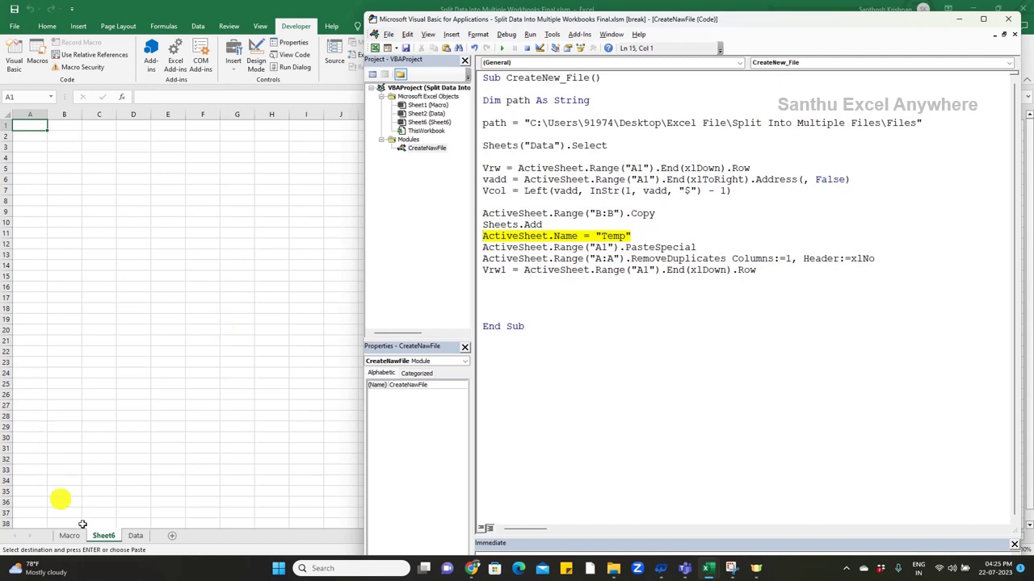
left_click(643, 233)
left_click(489, 270)
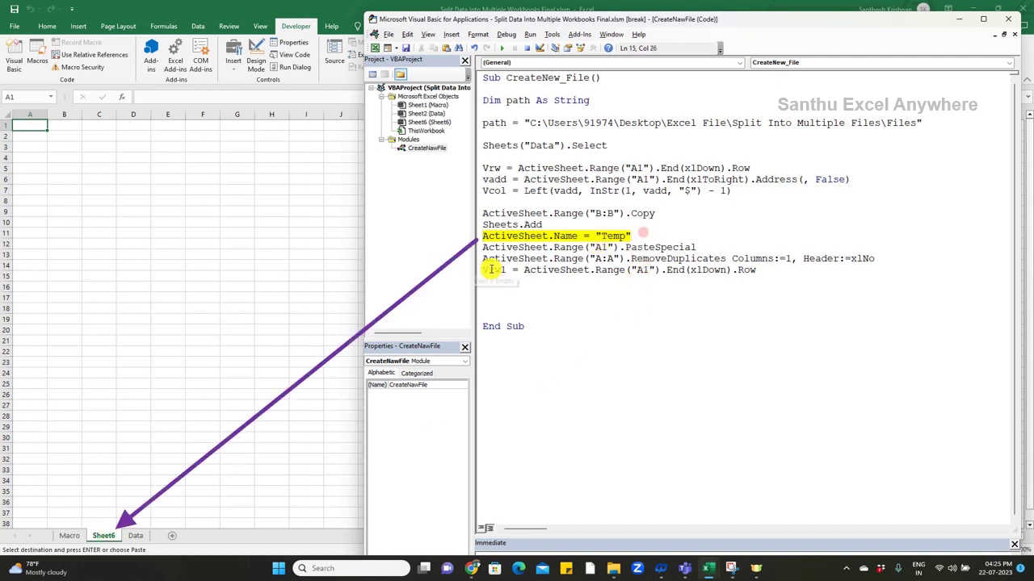
key("F8")
key("F8")
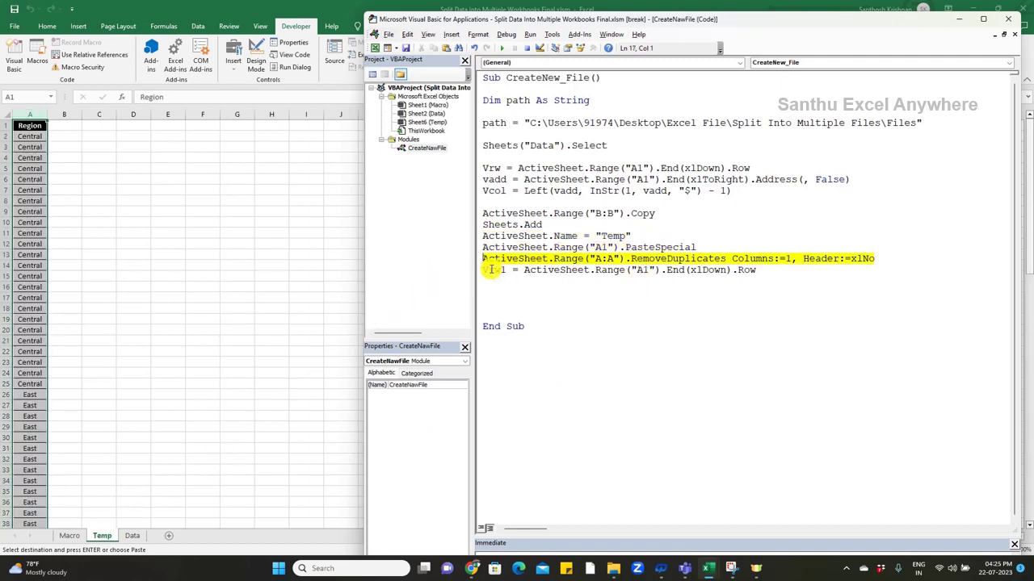
key("F8")
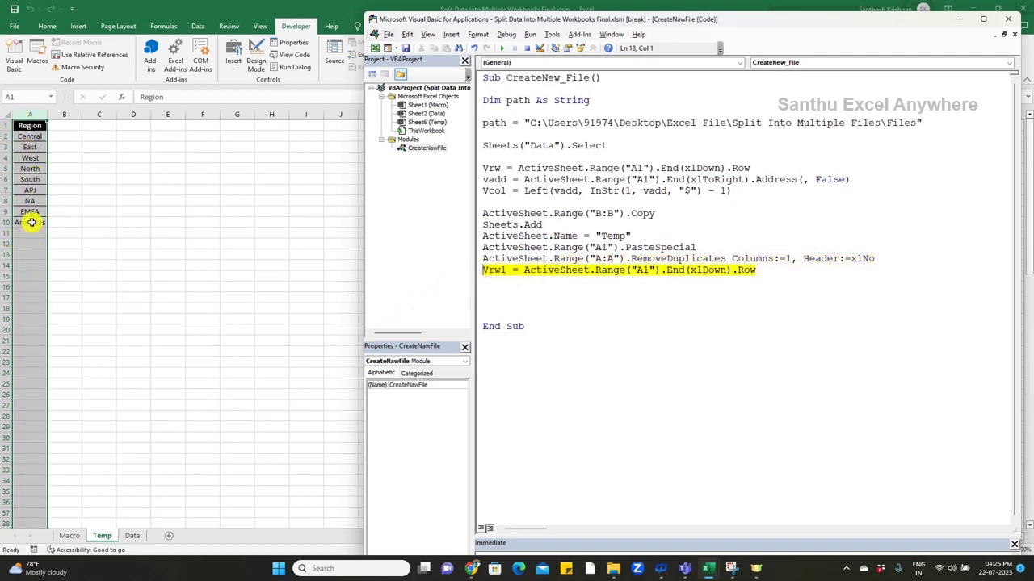
Step past the Vrw1 line and finish the macro at End Sub
left_click(788, 271)
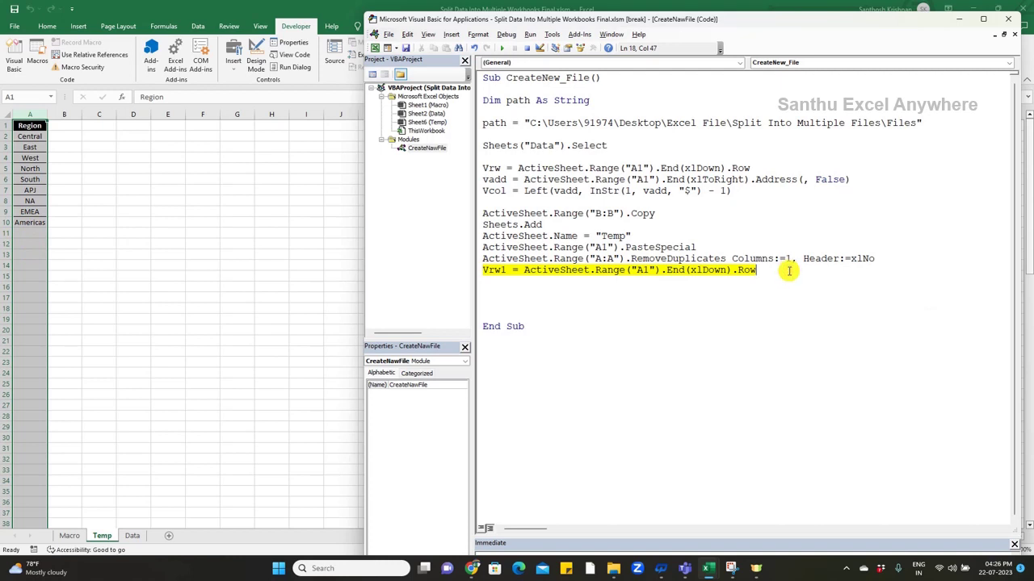
key("F8")
left_click(488, 281)
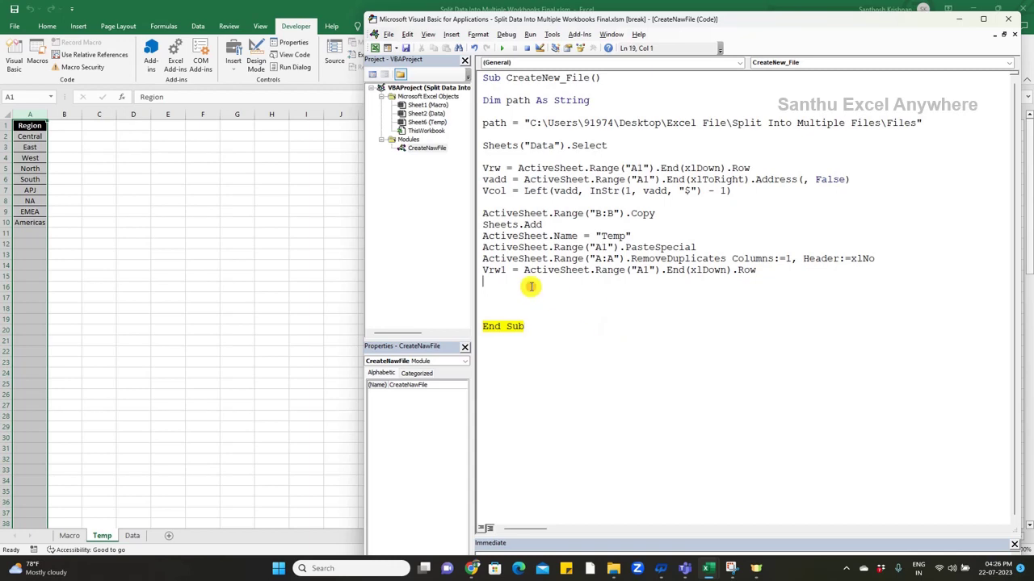
key("F8")
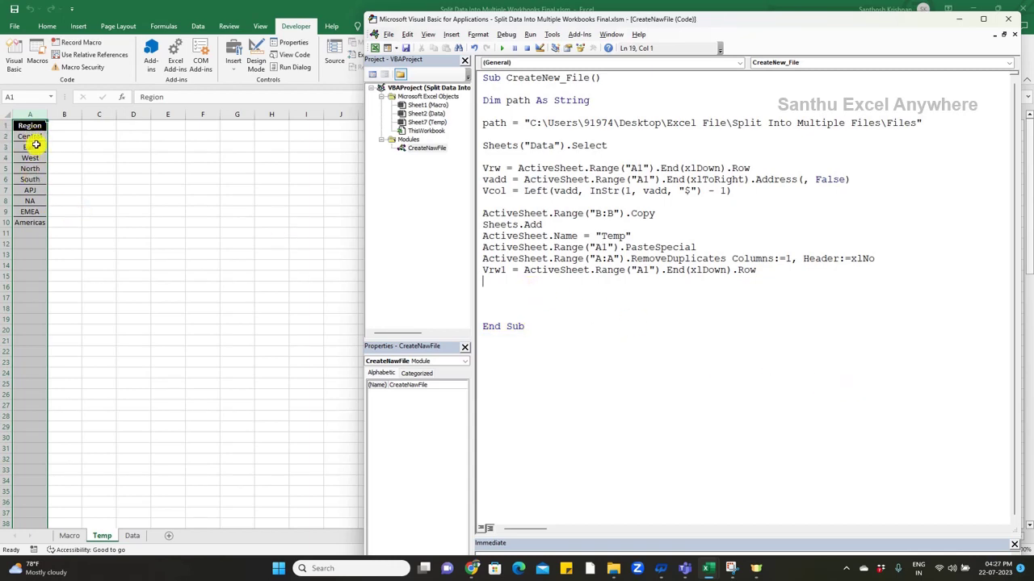
Confirm the Temp sheet lists nine regions ending with Americas in A10, then return to Data
left_click(132, 536)
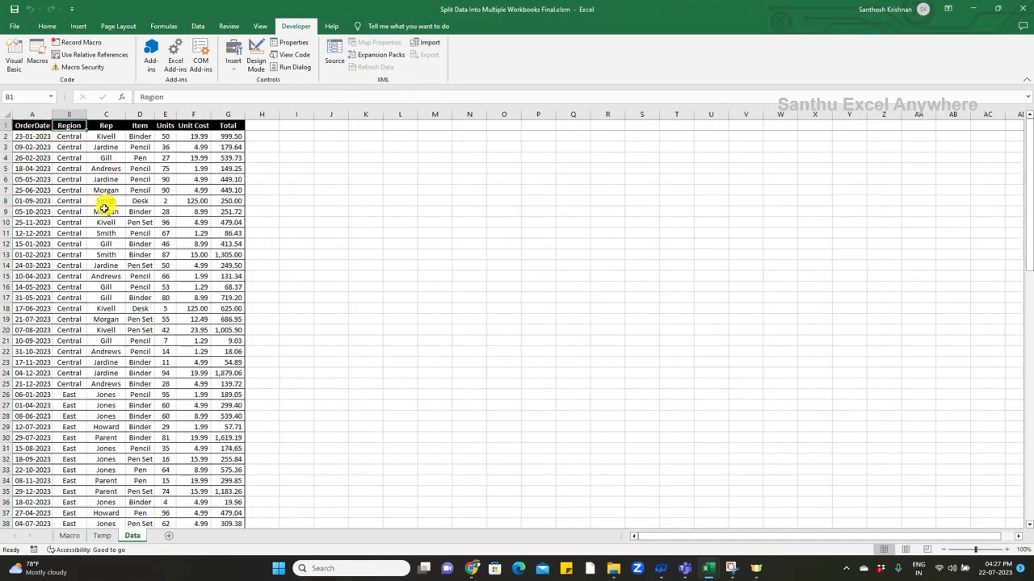
left_click(103, 536)
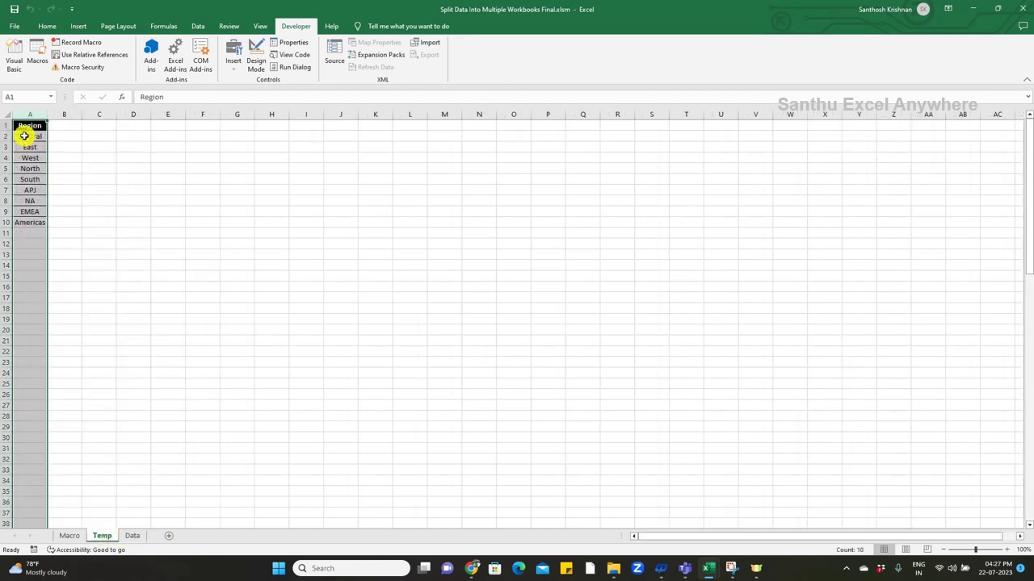
left_click(25, 219)
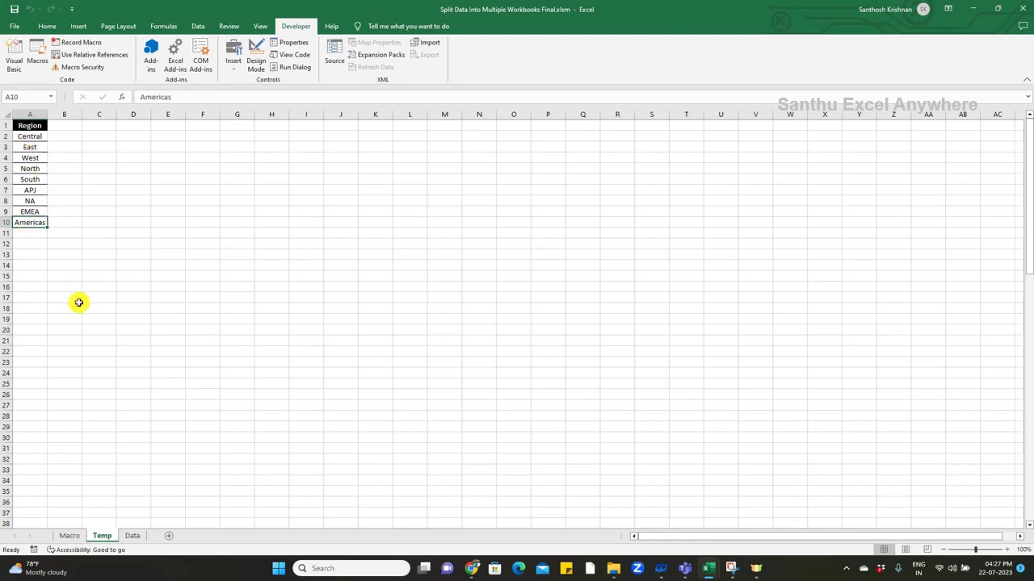
left_click(134, 536)
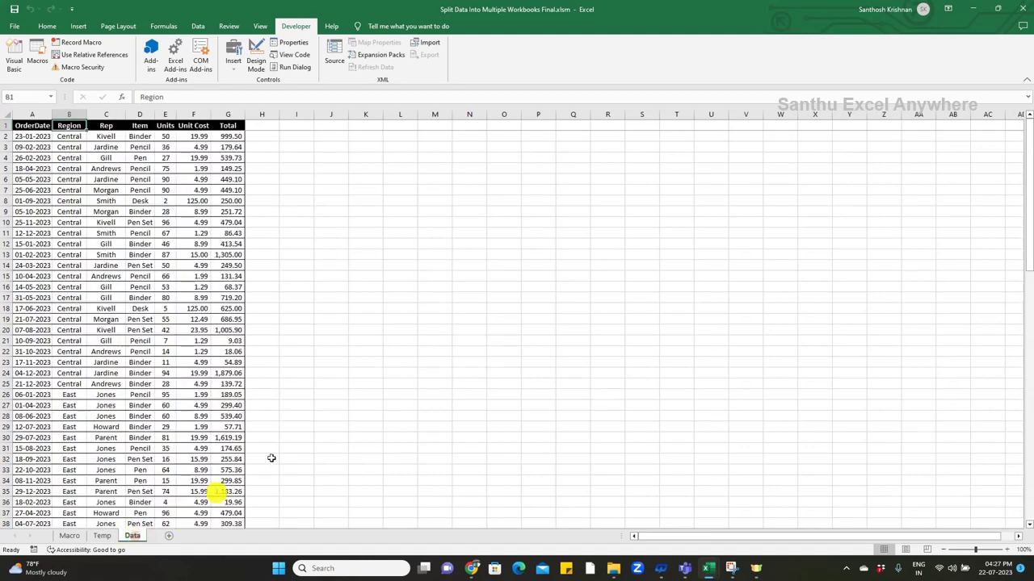
Add a For i = 2 To vrw1 loop that selects Temp and sets Region to Range("A" & i)
left_click(756, 509)
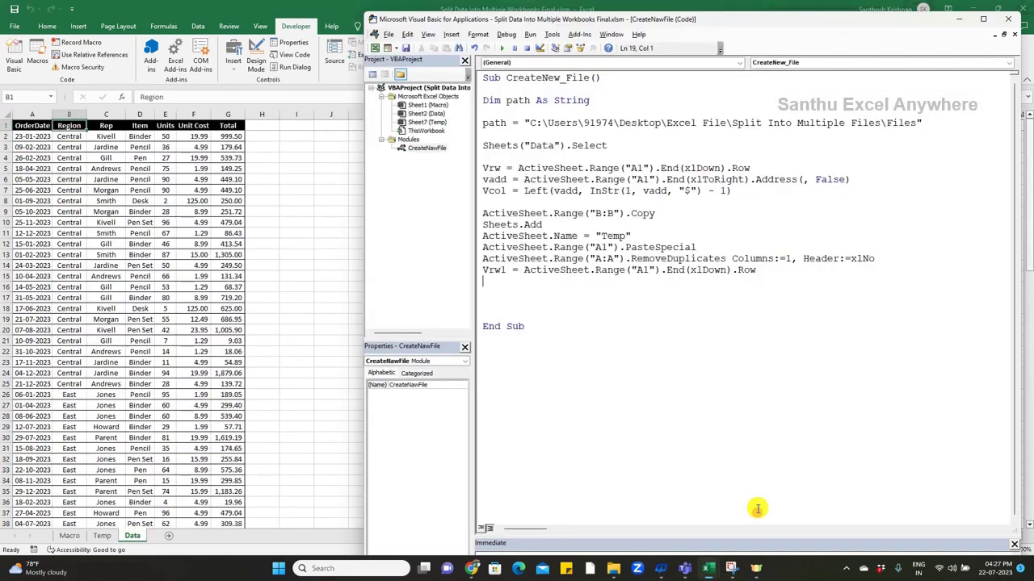
type("For i ")
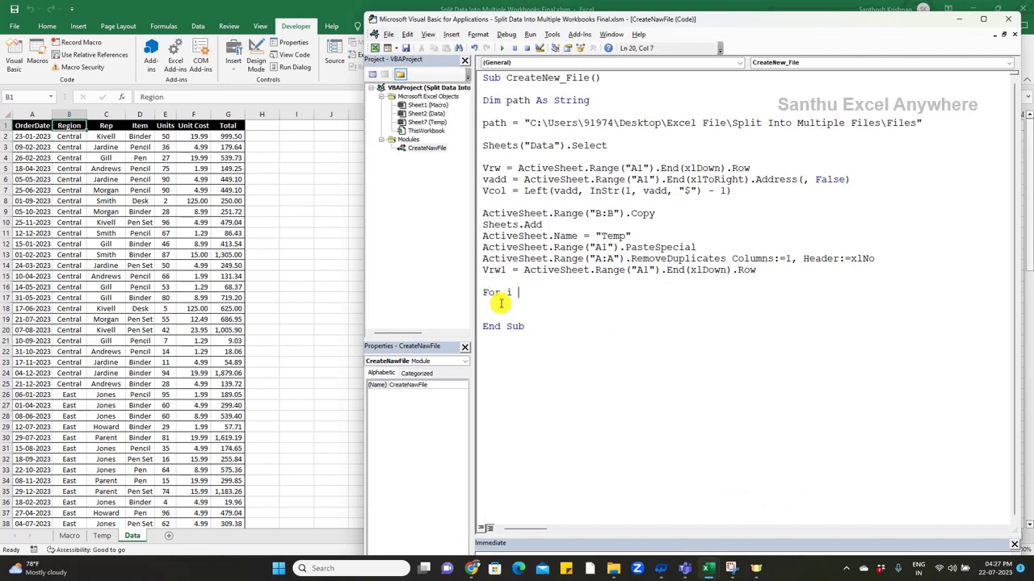
type("= 2 ")
type("to v")
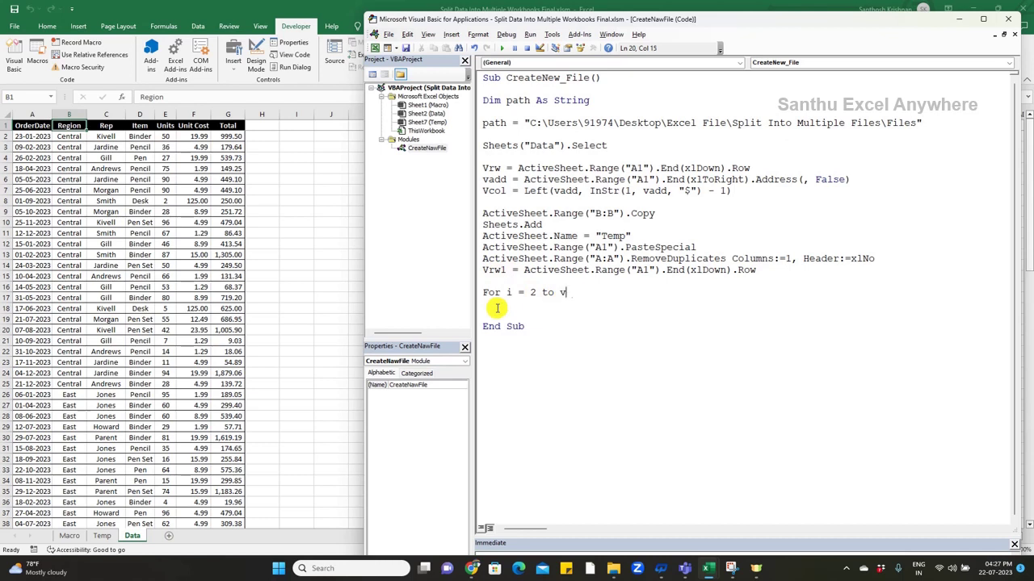
type("rw1")
key("Return")
key("Return")
type("Sheets(\"Tem")
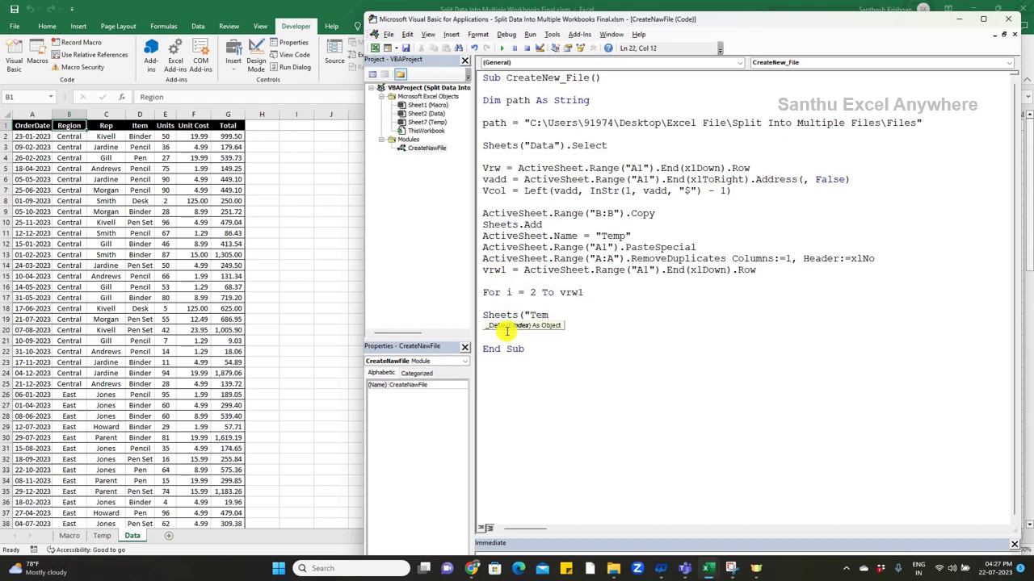
type("\").select")
key("Return")
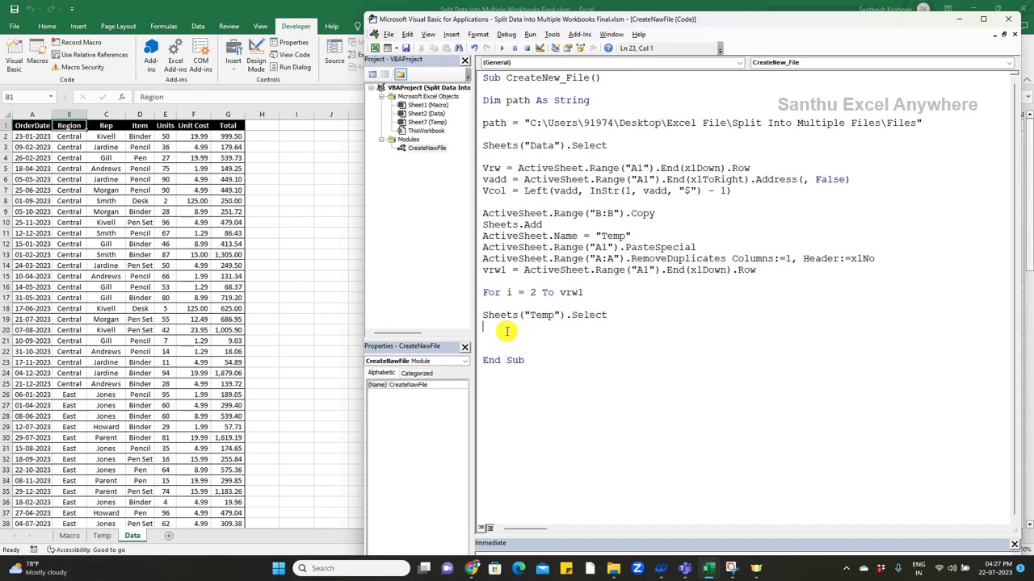
type("Region")
type(" = ")
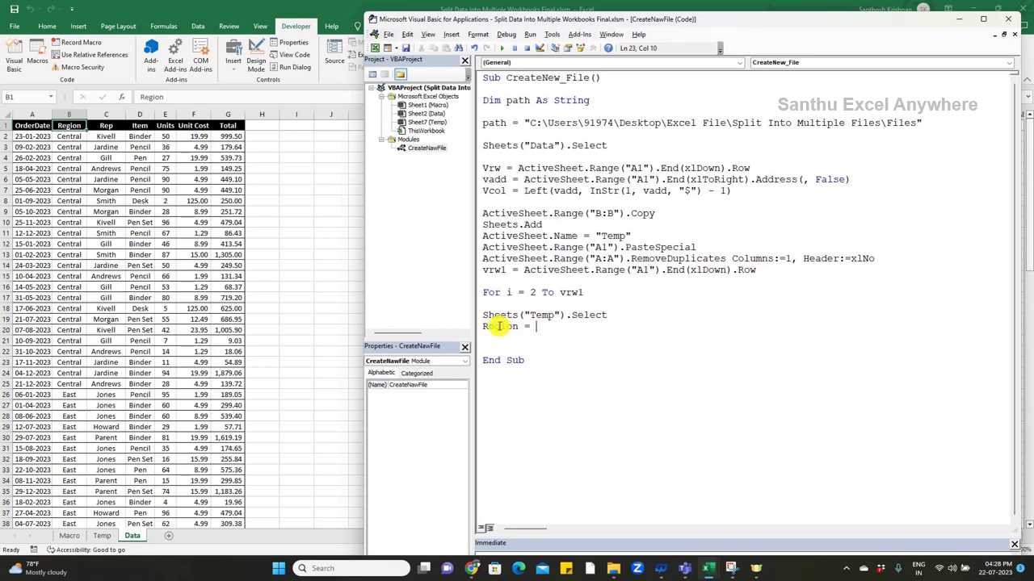
type("A")
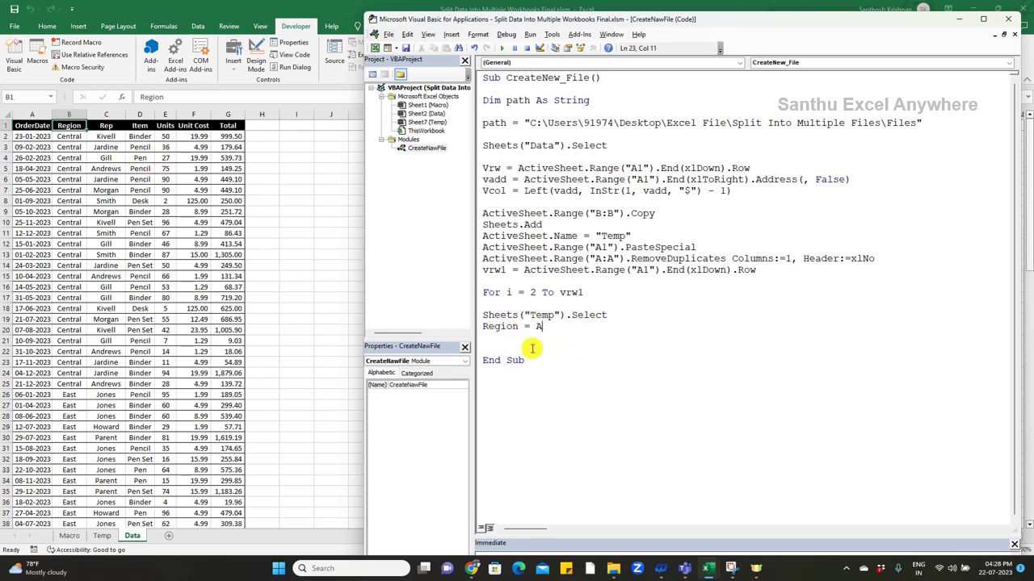
type("ctive")
type("sheet.Range(")
type("\"")
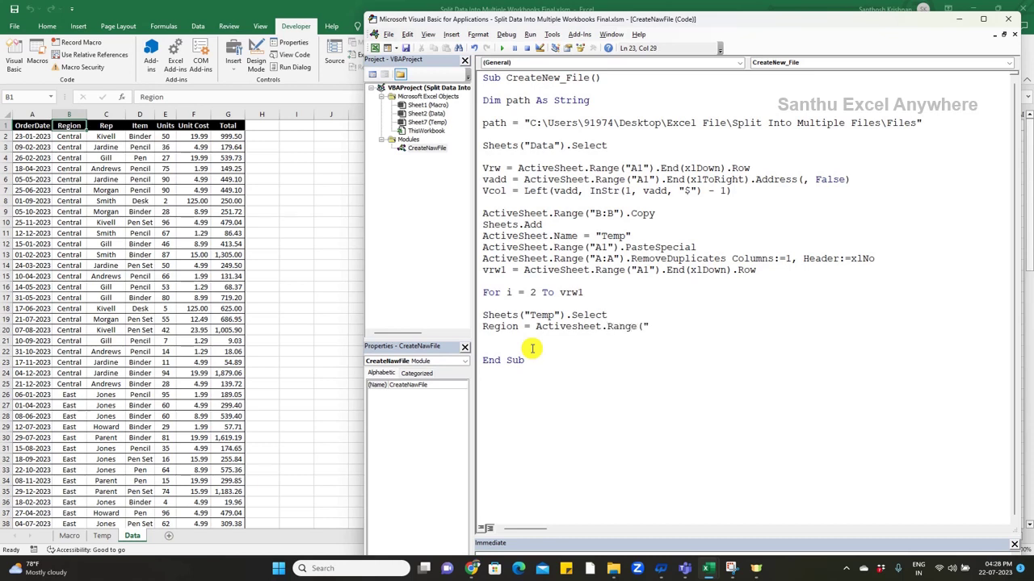
type("A\" & ")
type("i")
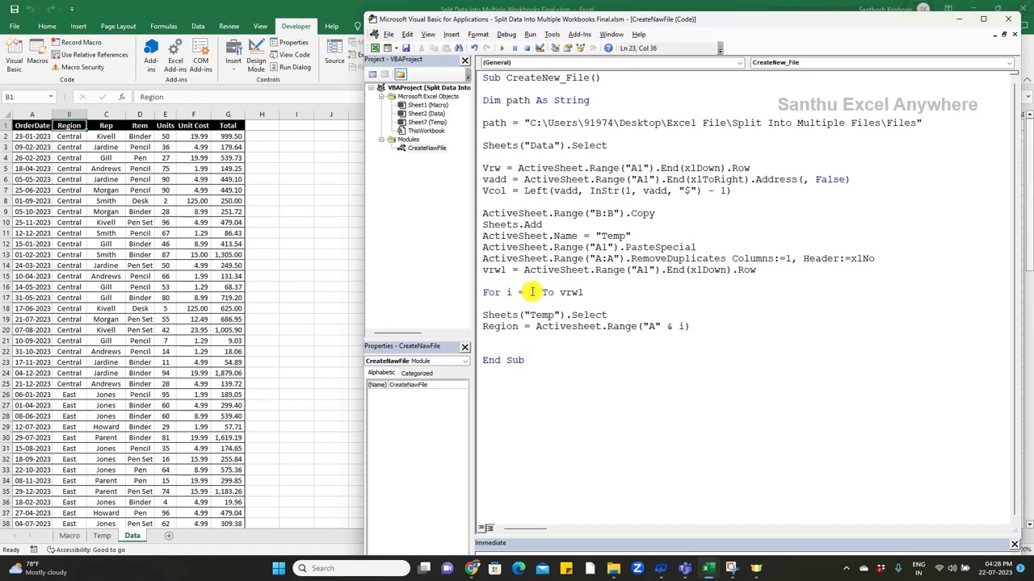
left_click(105, 537)
After checking the Temp region list, complete the Region line with .Value
left_click(103, 537)
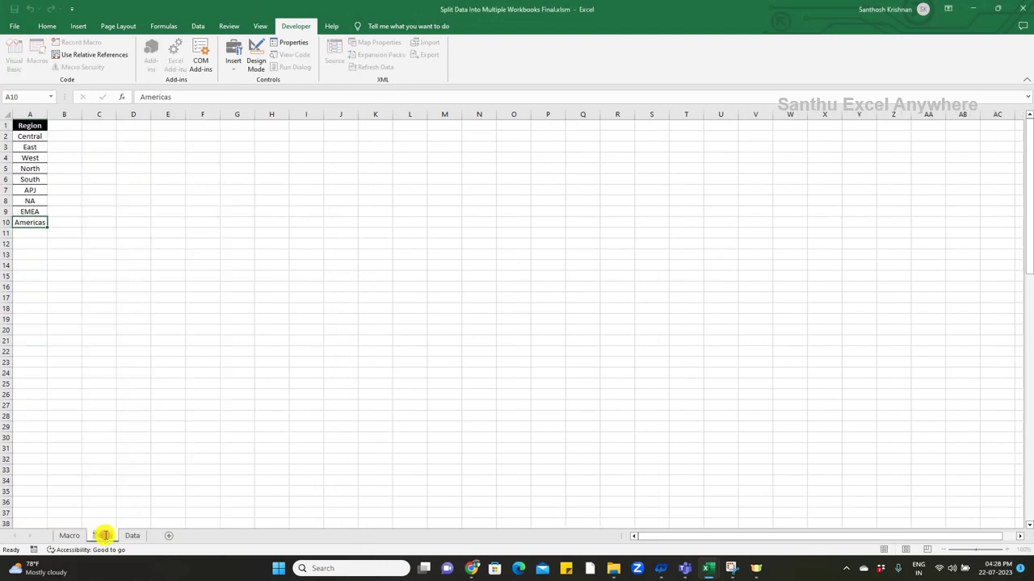
left_click(34, 137)
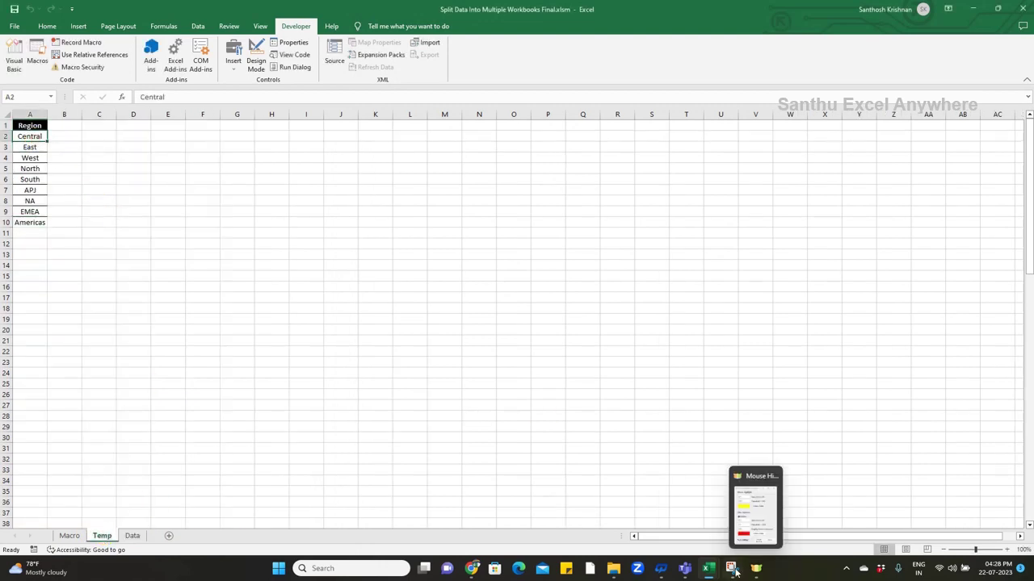
mouse_move(709, 568)
left_click(759, 505)
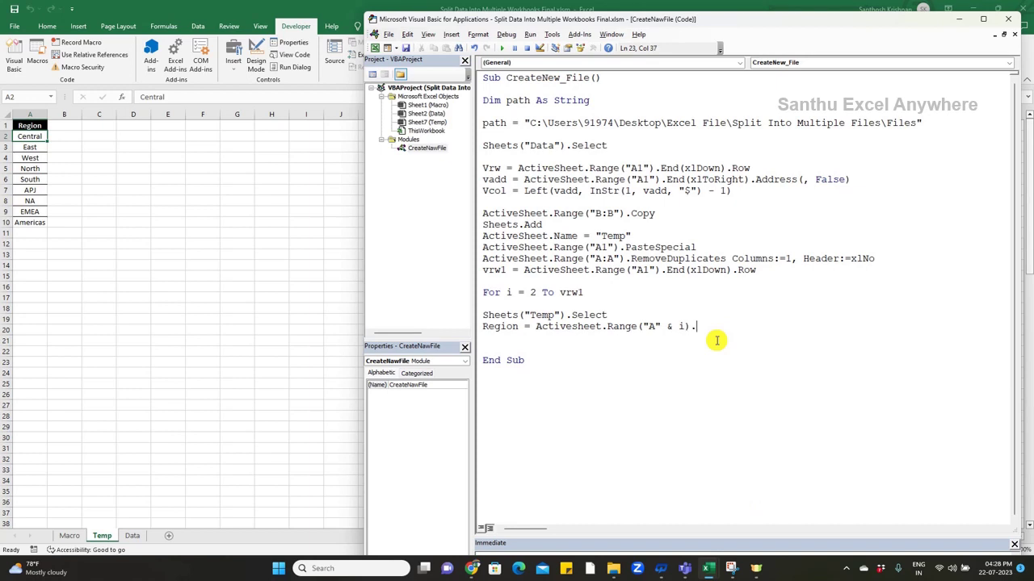
type("alue")
key("Return")
type("Sh")
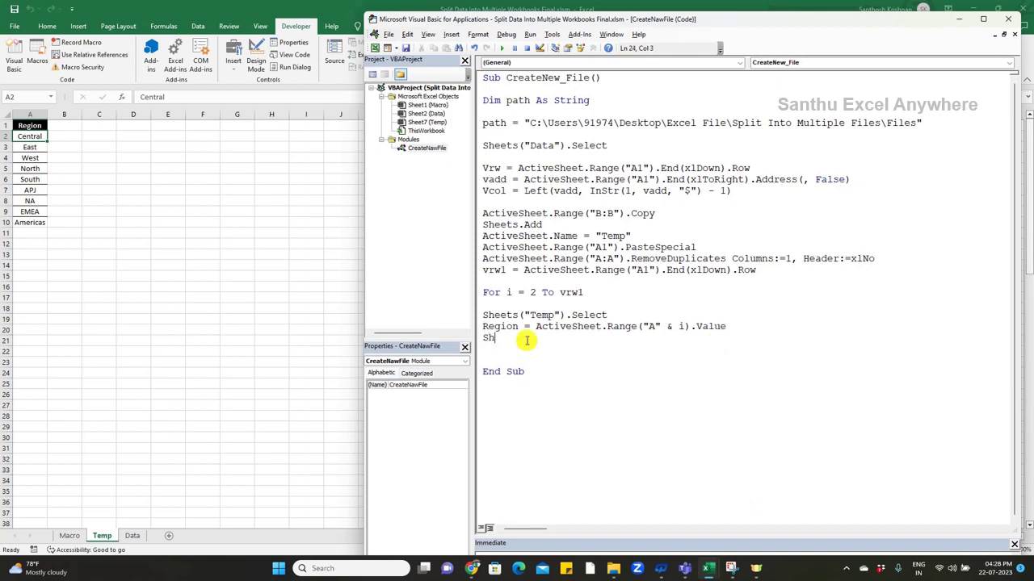
Add Sheets("Data").Select inside the loop
type("eets")
type("(\"Da")
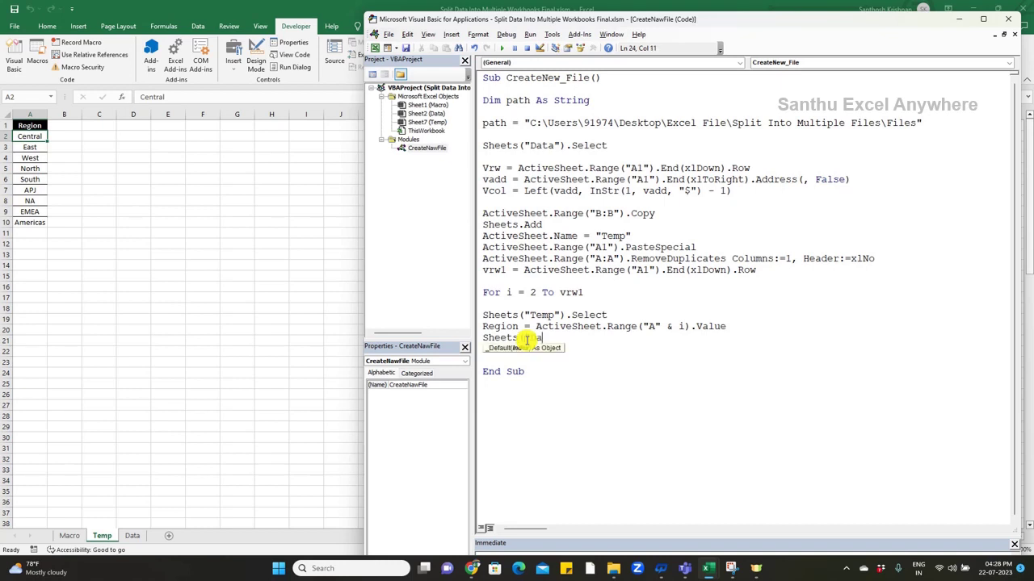
type("ta\"")
type(")>s")
key("BackSpace")
key("BackSpace")
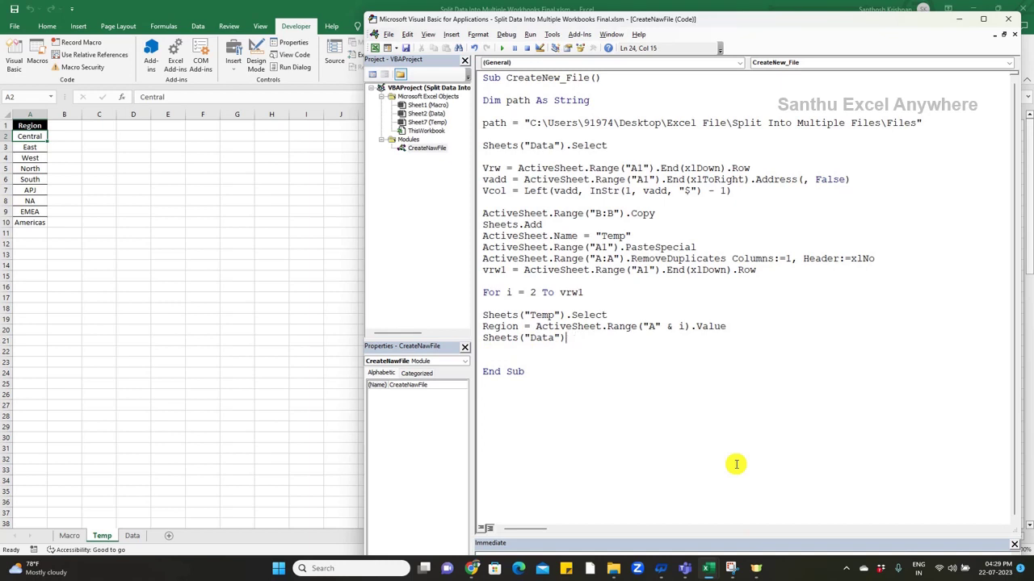
type(".select")
key("Return")
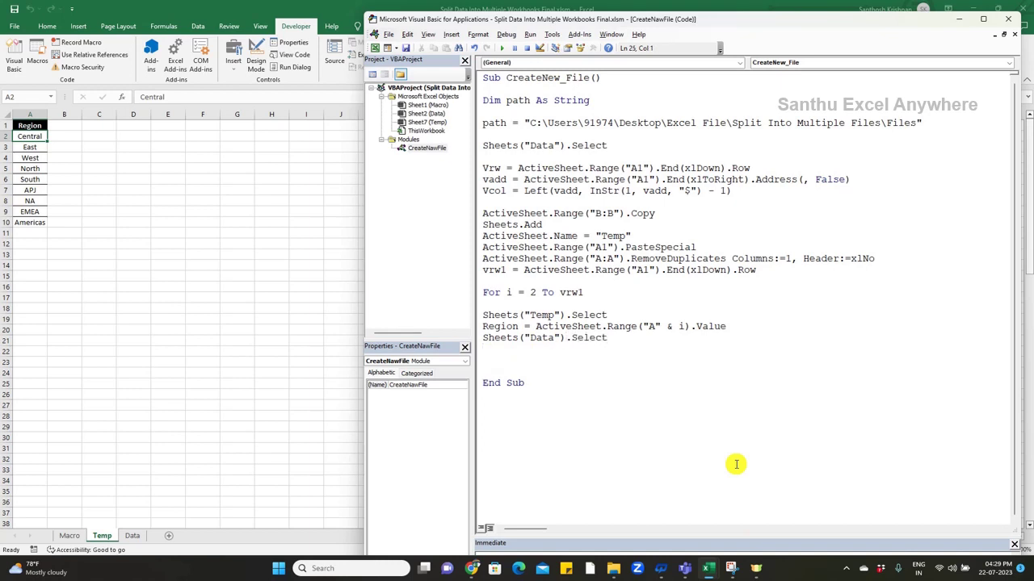
Add ActiveSheet.AutoFilterMode = False and a vrw2 line storing the Data sheet's last row
type("Activ")
left_click(150, 500)
left_click(133, 535)
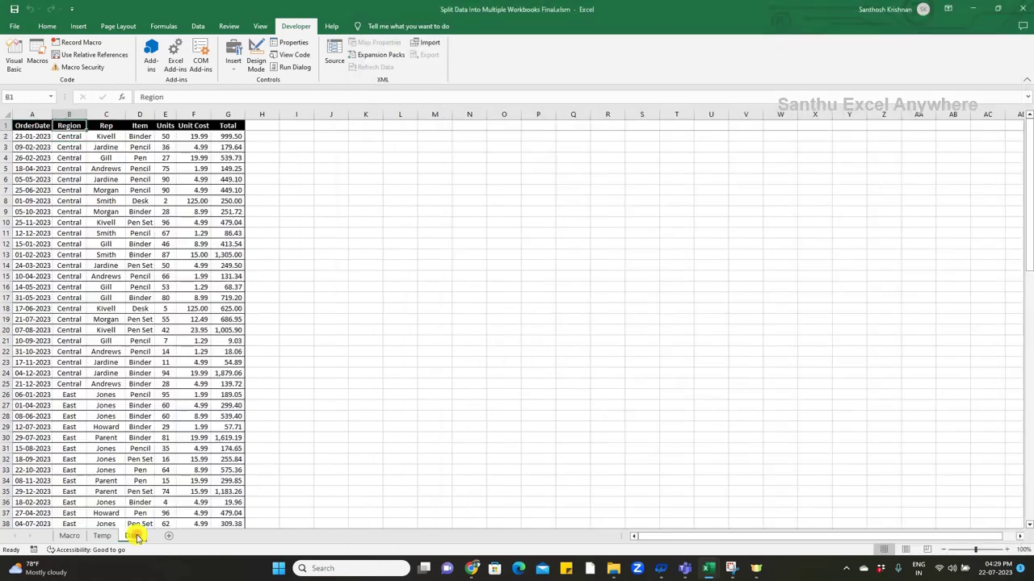
mouse_move(709, 569)
left_click(776, 522)
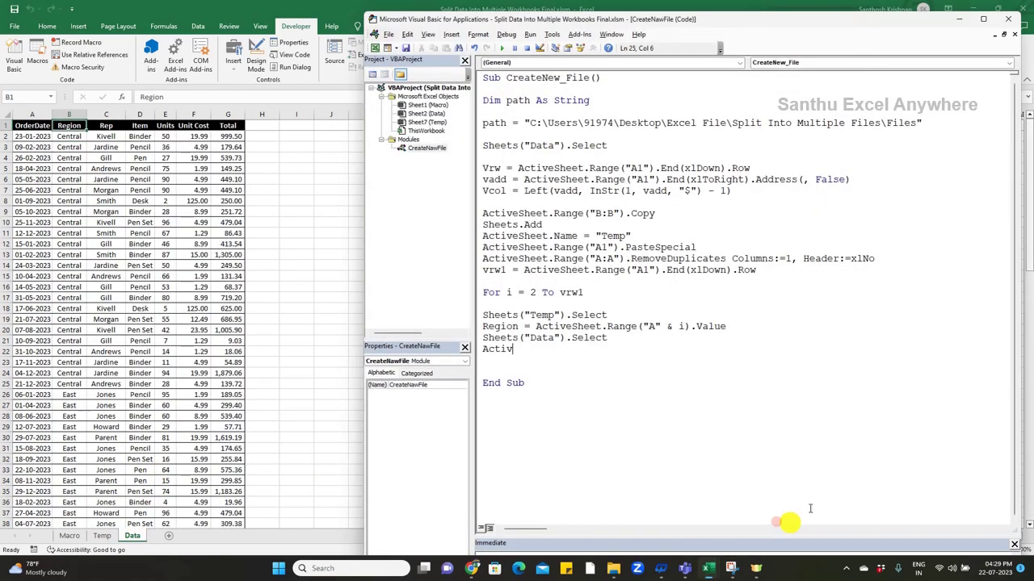
type("eshe")
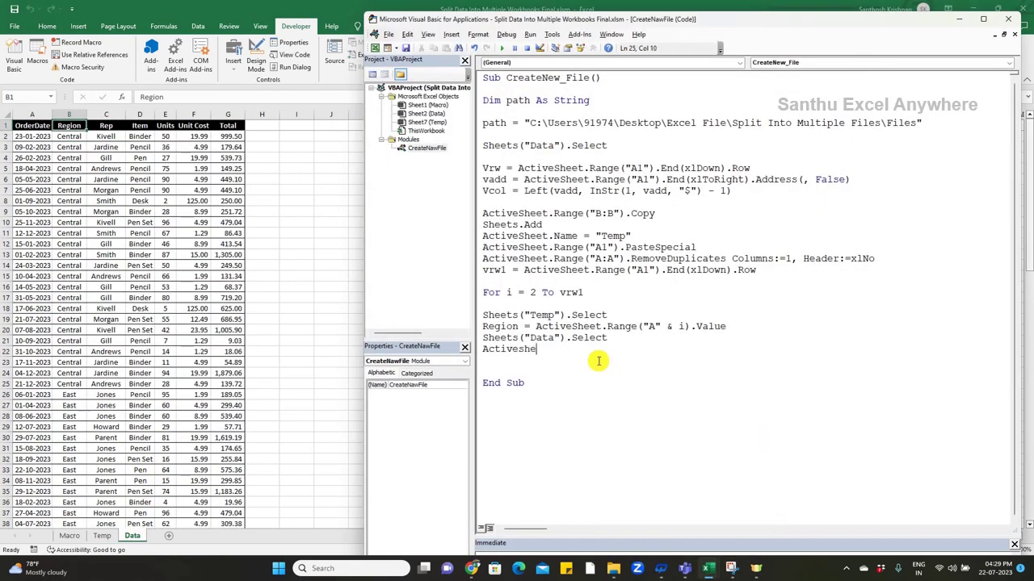
type("et.auto")
type("filtermode")
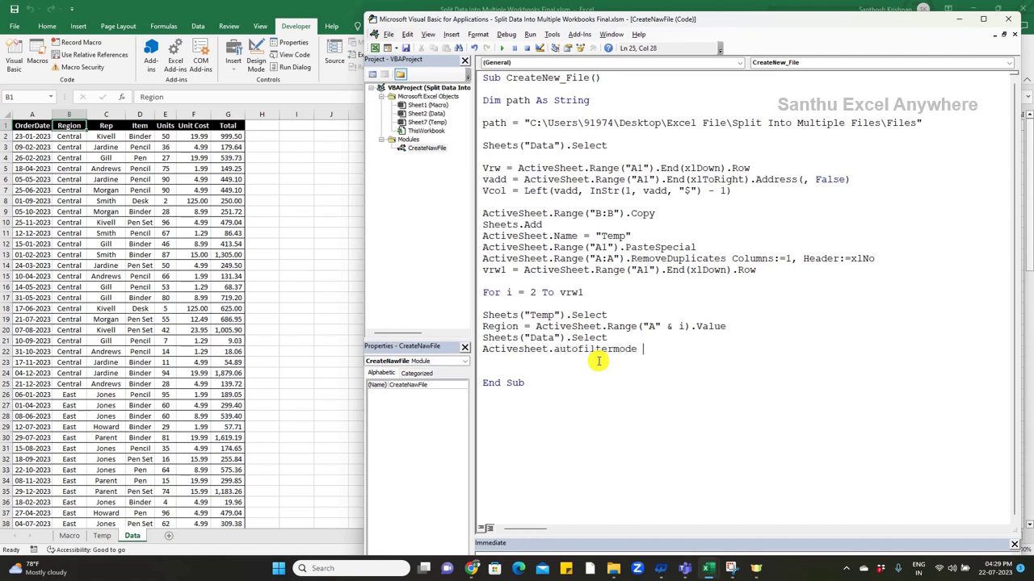
type("False")
key("Return")
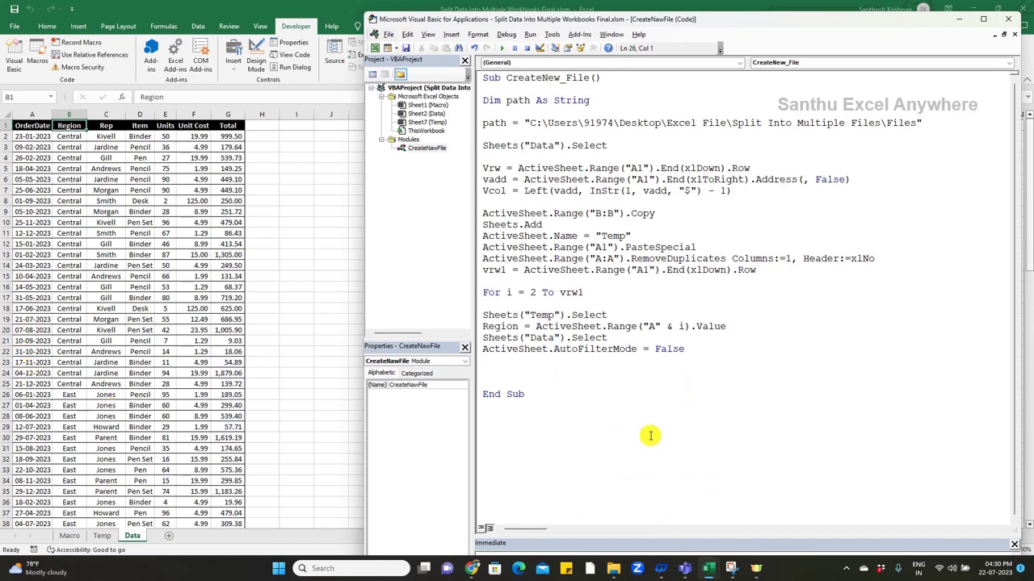
type("vrew")
type("= Activ")
type("esheet.Rang")
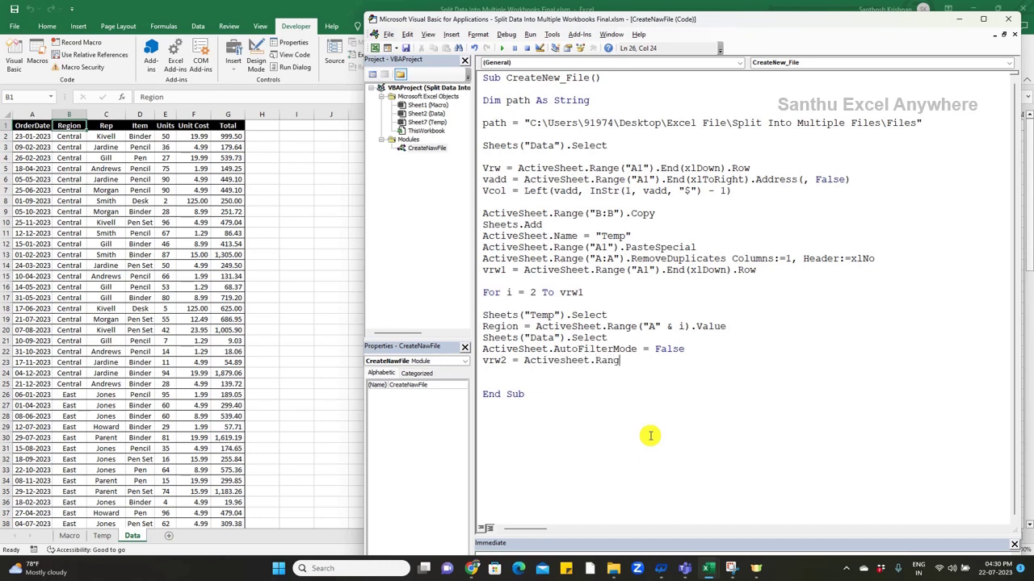
type("(")
type("1")
type(").")
type("end(")
type("xldown).row")
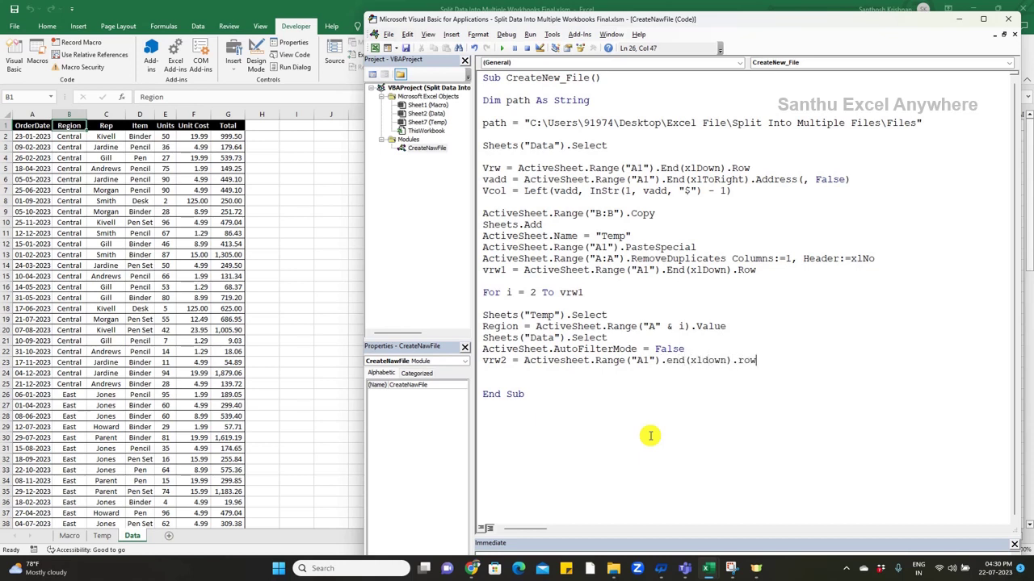
key("Return")
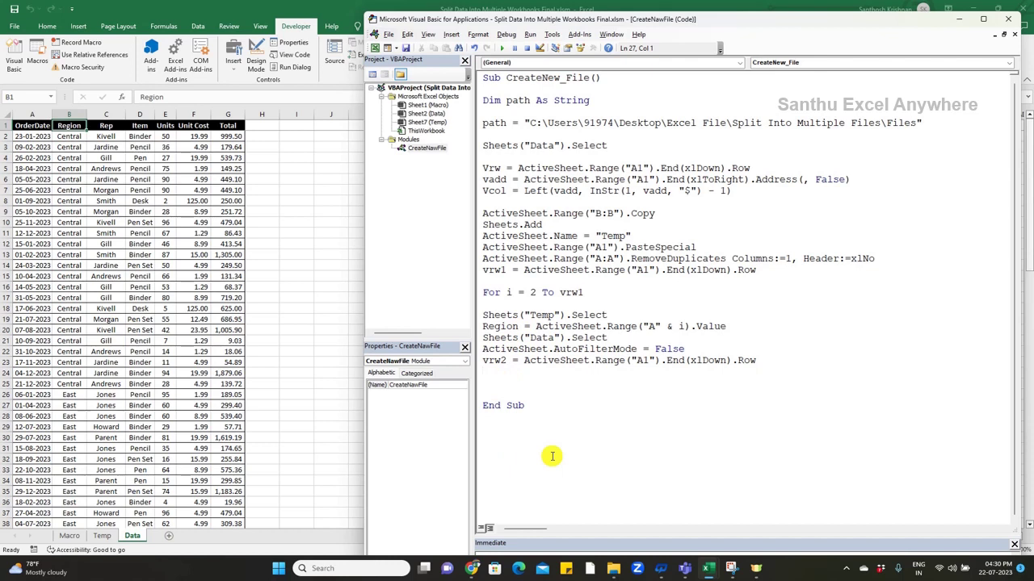
Add an AutoFilter line on Range("A1:G" & ...) using Field 2 and Criteria1:=Region
type("Activesheet.")
type("Range(")
type("\"A")
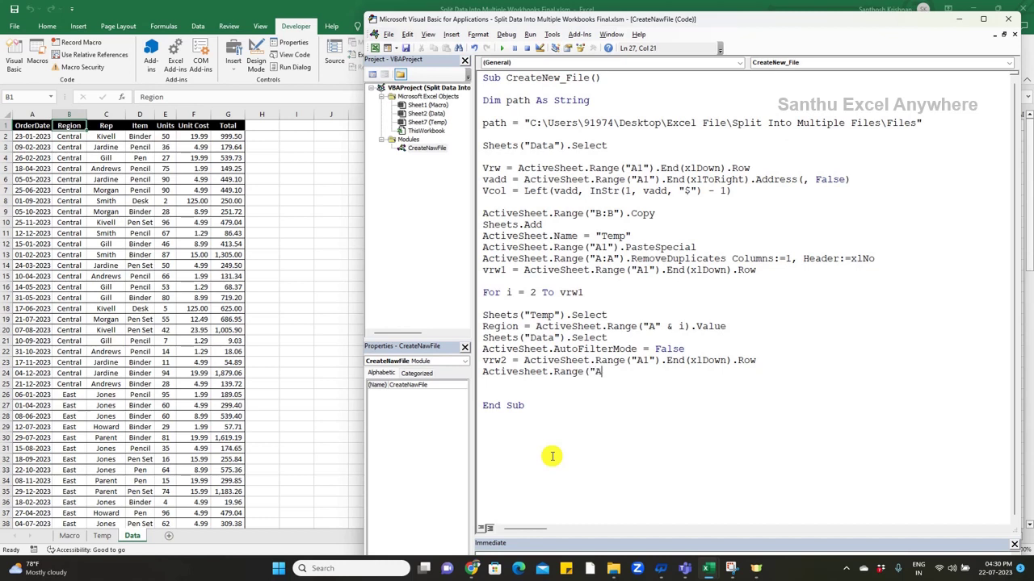
type("1:")
type("G\"")
type(" & vrw2")
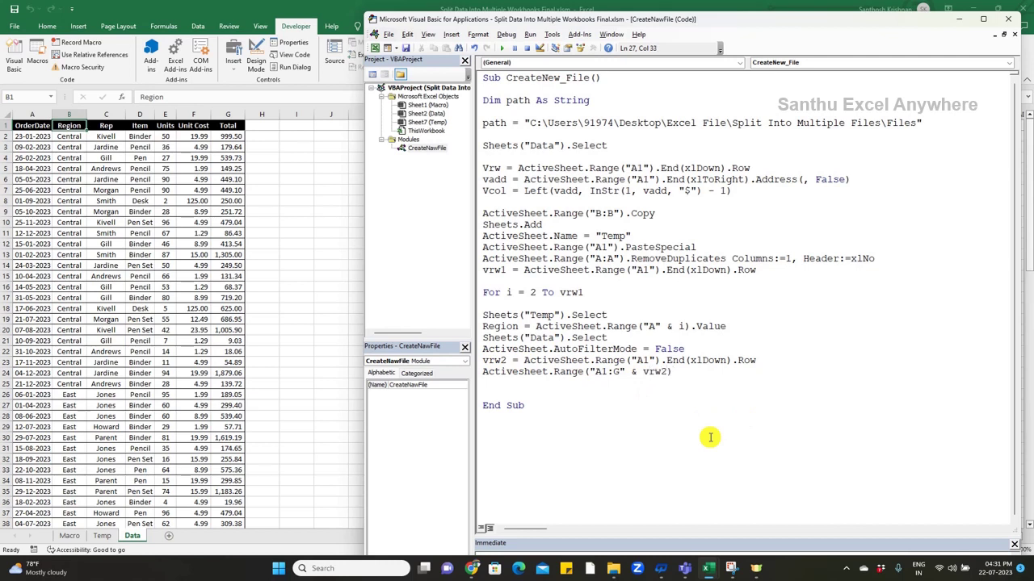
type("aut")
type("ofilter f")
type("ield:=2")
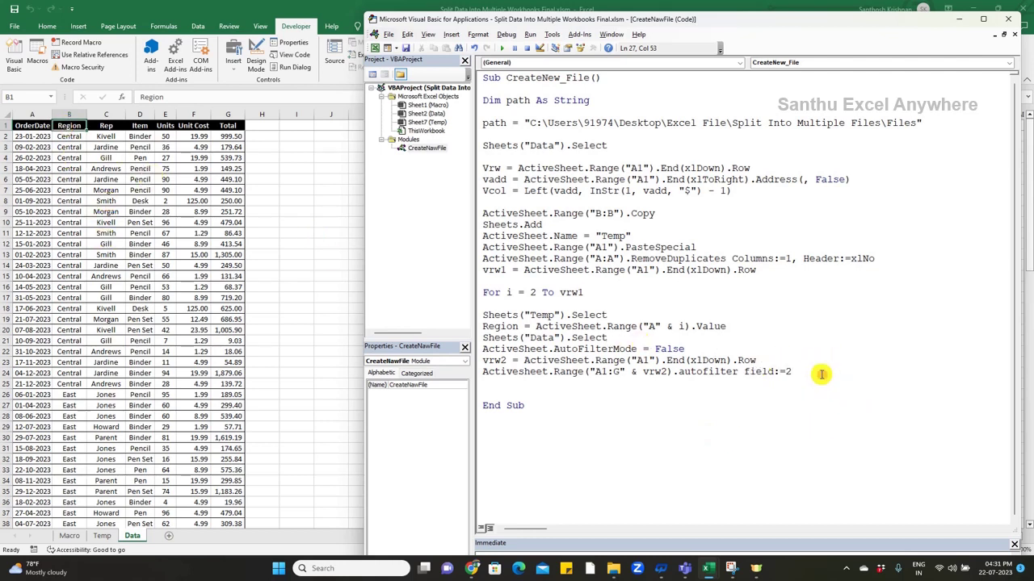
type(", c")
type("ri")
type("teria")
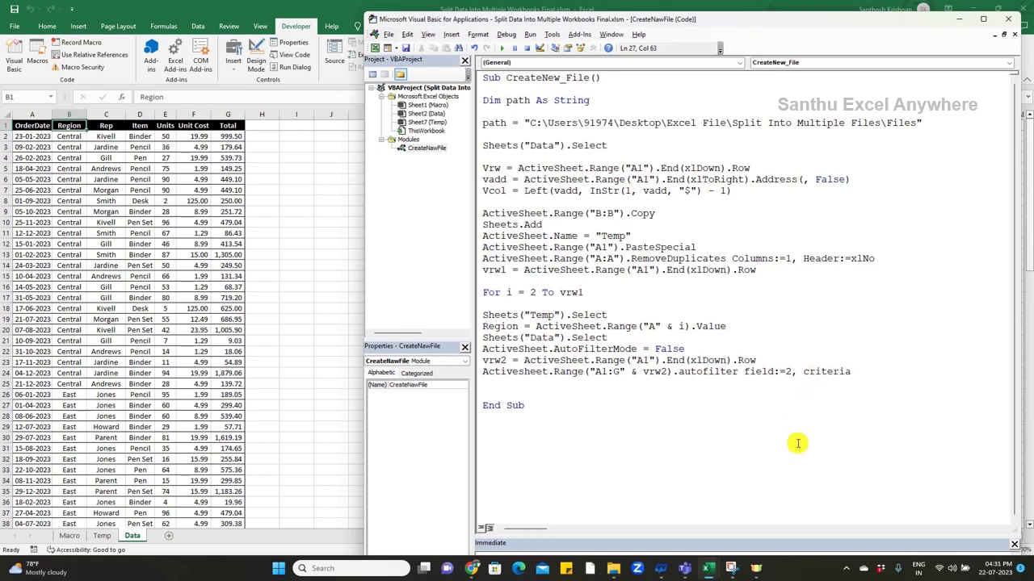
type("l:=")
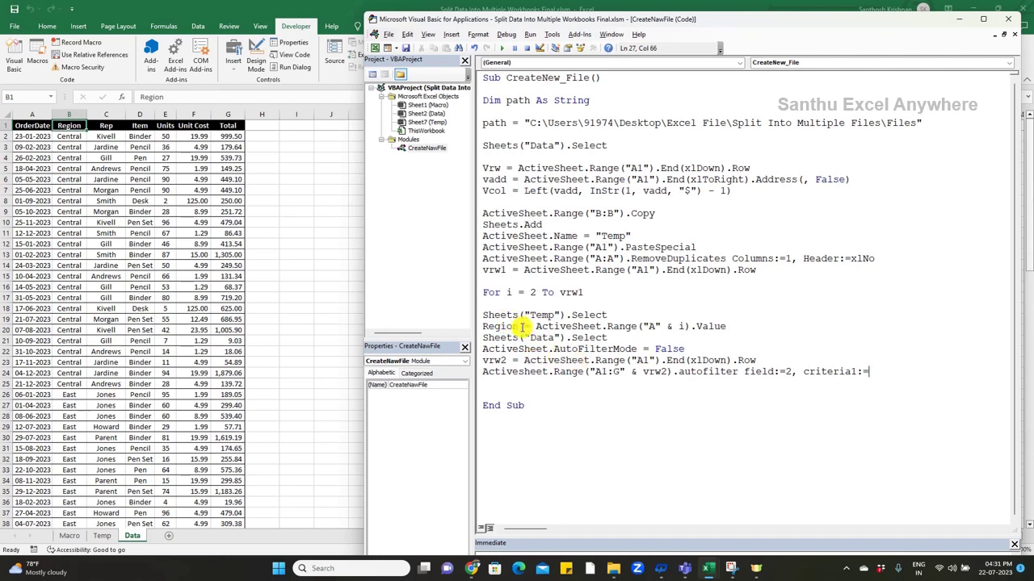
left_click(522, 327)
left_click(506, 323)
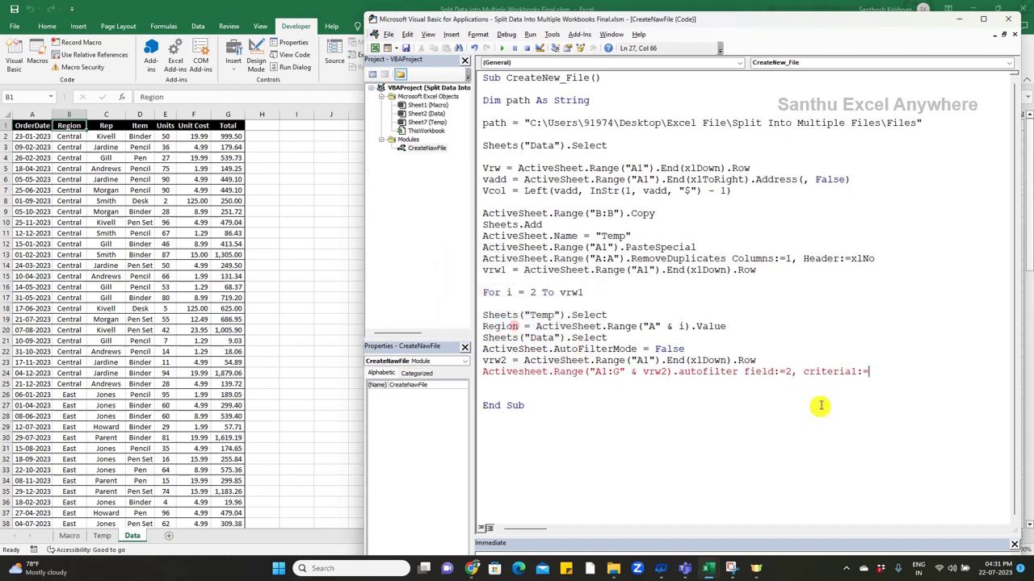
left_click(884, 374)
type("Region")
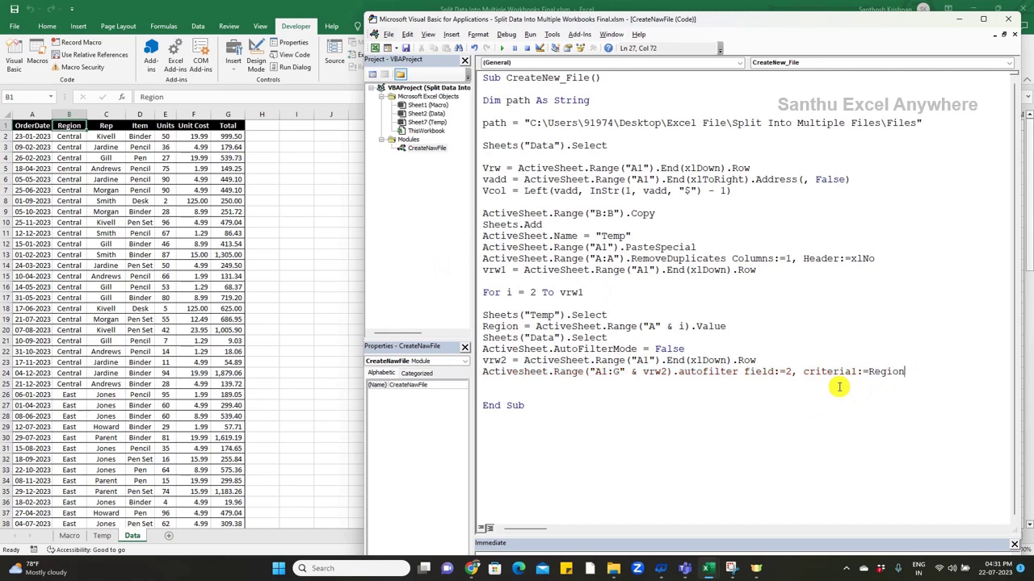
key("Return")
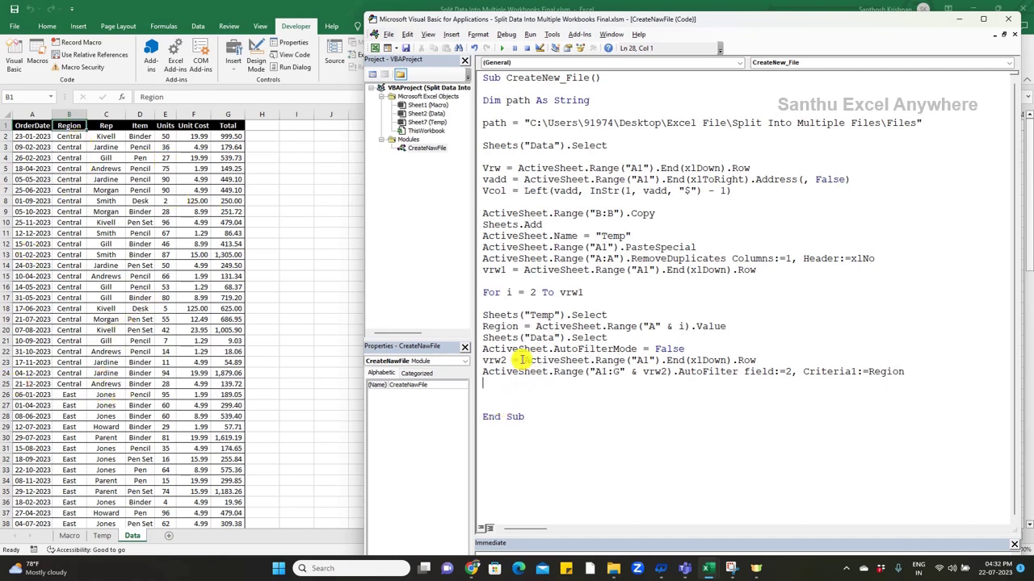
Duplicate the vrw2 line as Vrw3, then add ActiveSheet.Range("A1:G" & Vrw3).Copy
left_click_drag(759, 361, 476, 360)
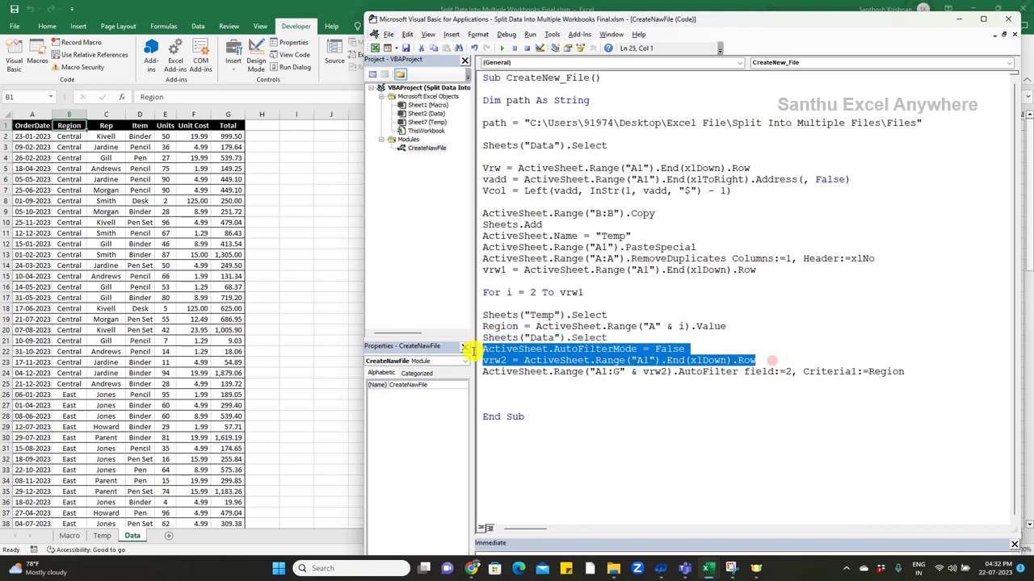
key("ctrl+c")
left_click(525, 383)
key("ctrl+v")
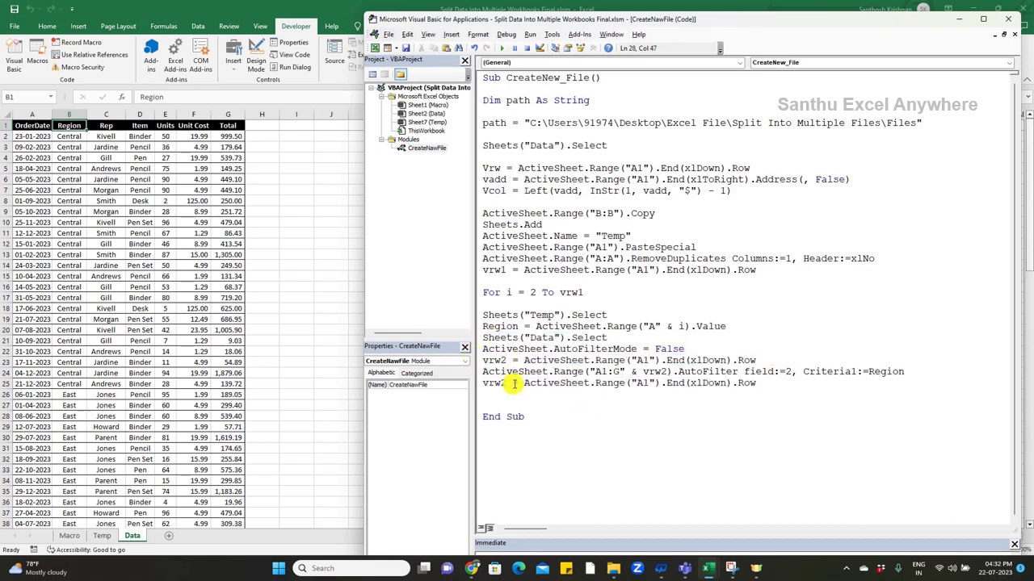
left_click(506, 383)
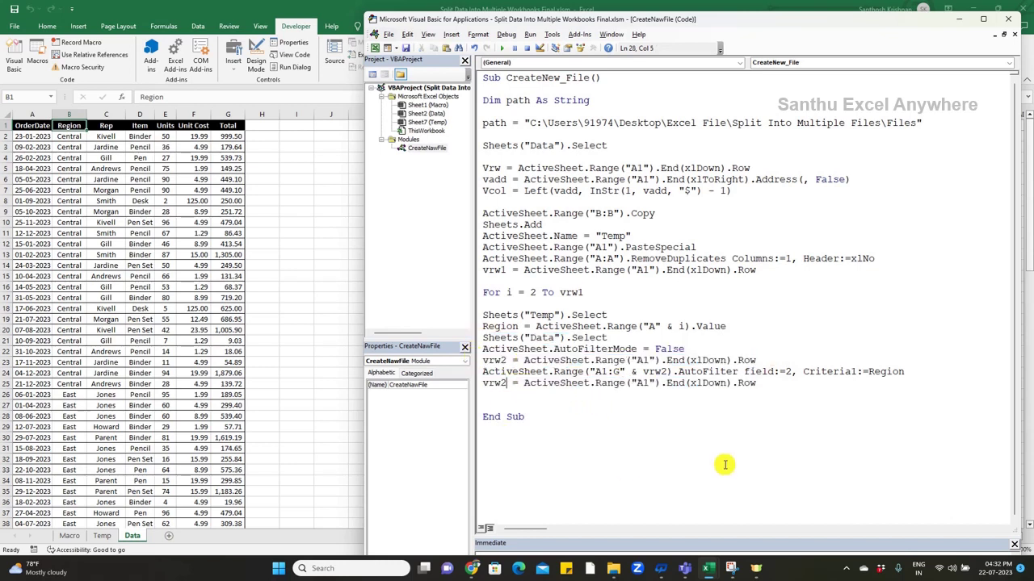
type("3")
key("Down")
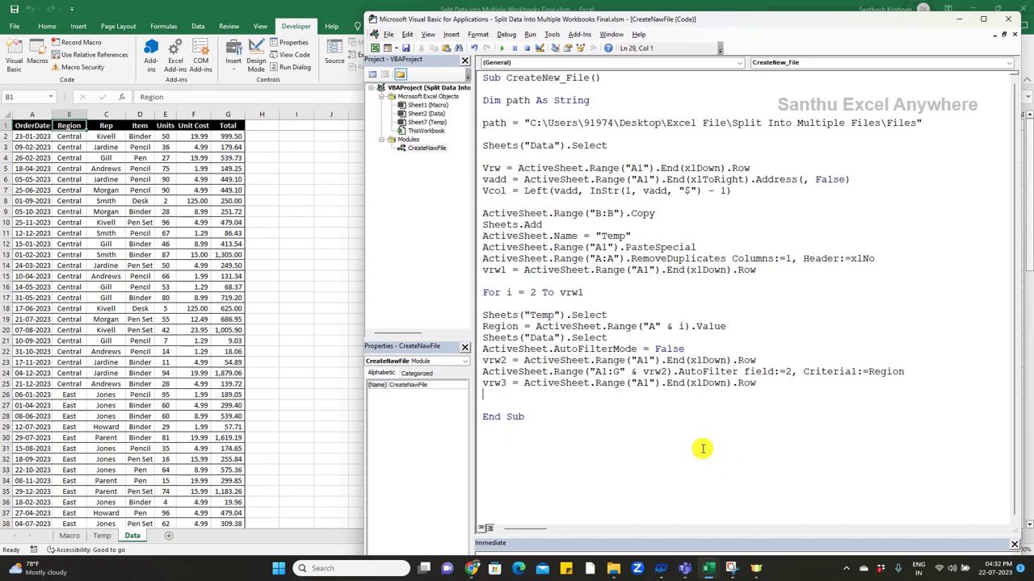
type("Actives")
type("heet.Rang")
type("e(\"")
type("A1:G")
type("\" & ")
type("Vrw")
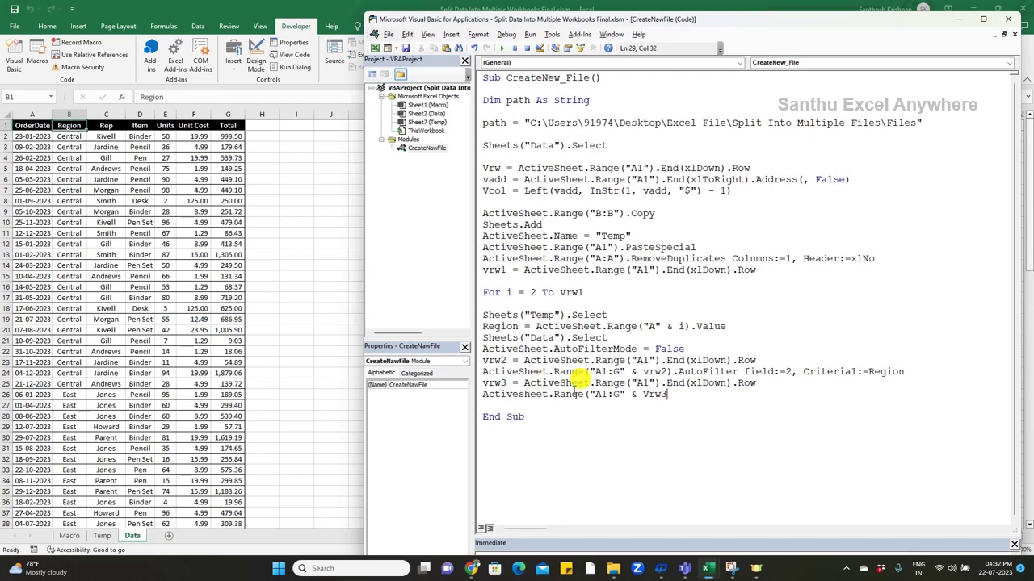
type("3)")
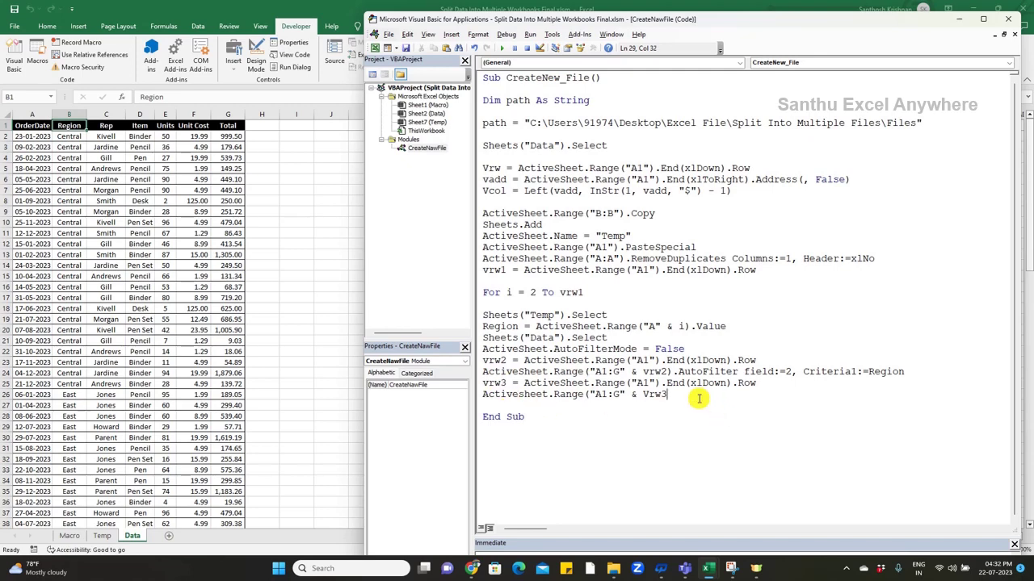
type(".copy")
key("Return")
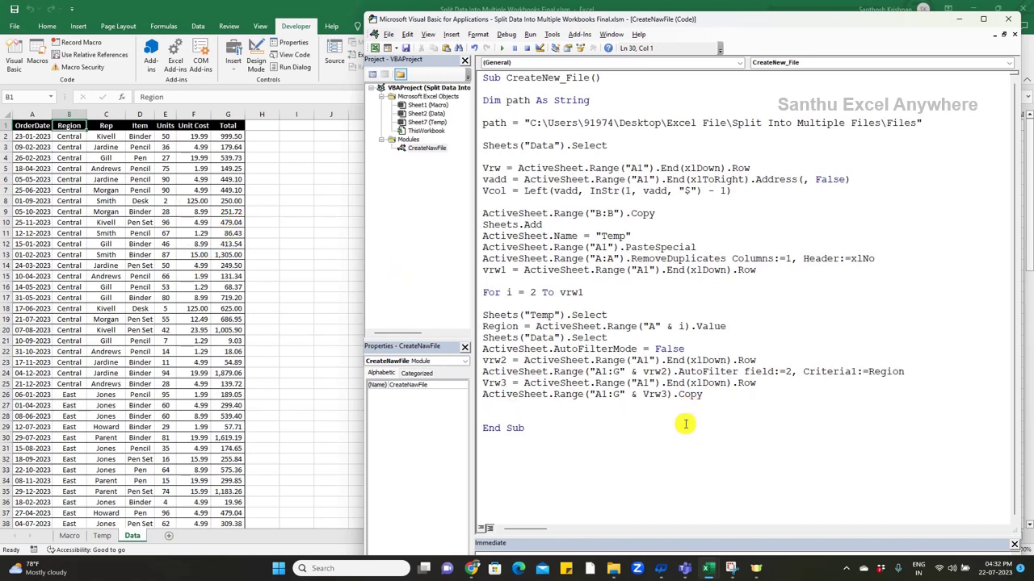
Add Workbooks.Add and name the new workbook's active sheet "Data"
type("Workbooks.Add")
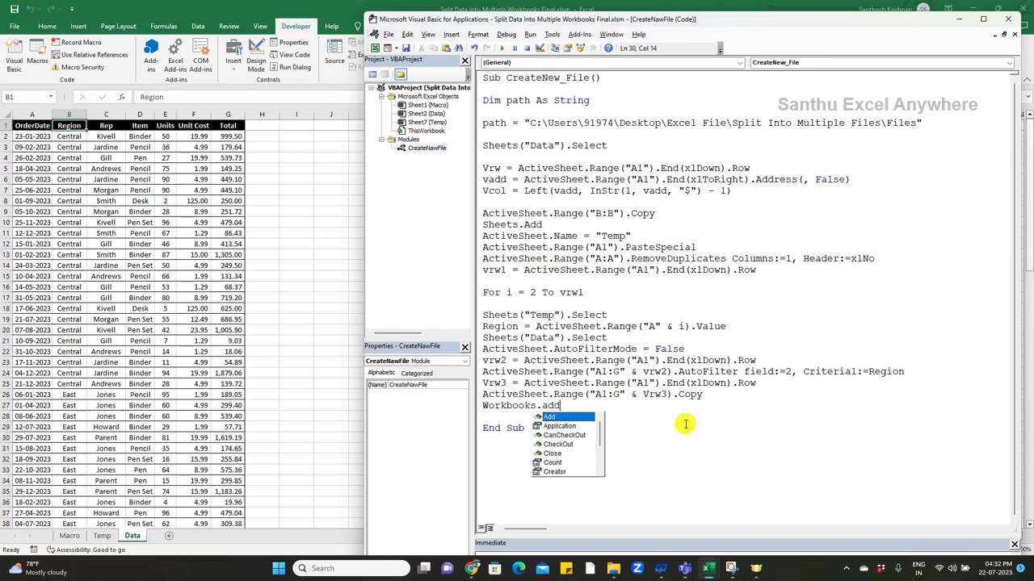
key("Return")
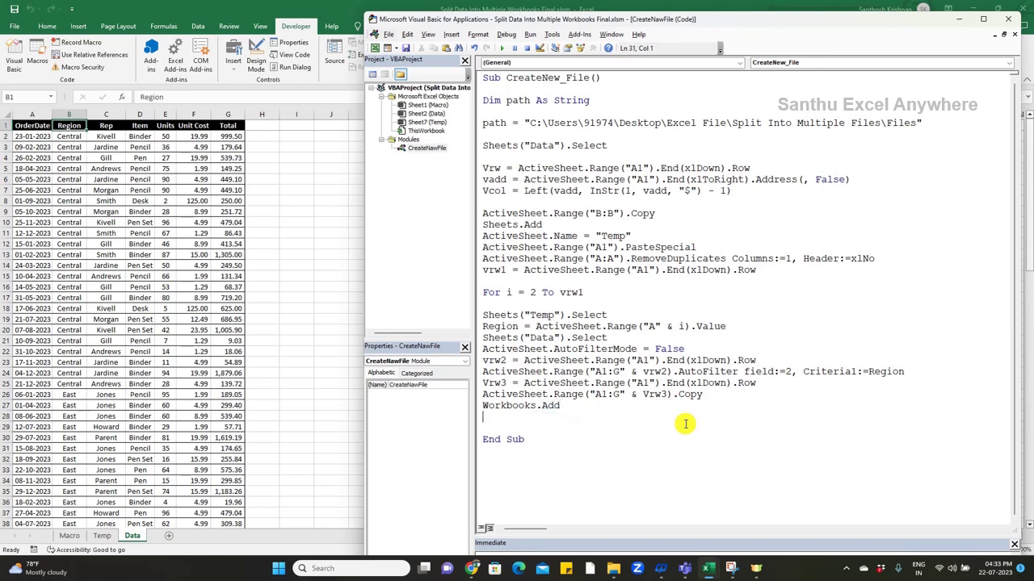
type("Activesheet.")
type("Name= ")
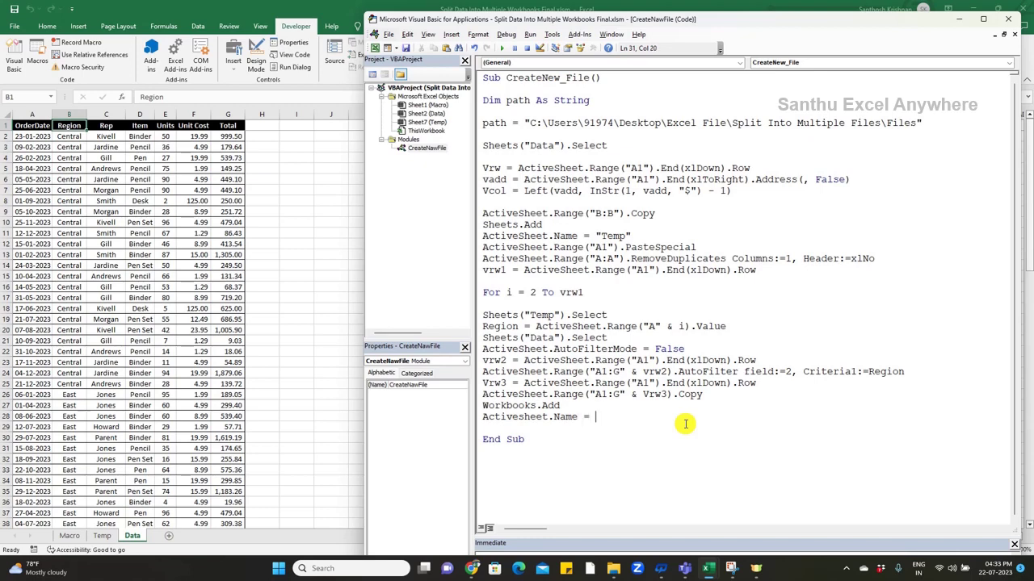
type("\"Data")
type("\"")
key("Return")
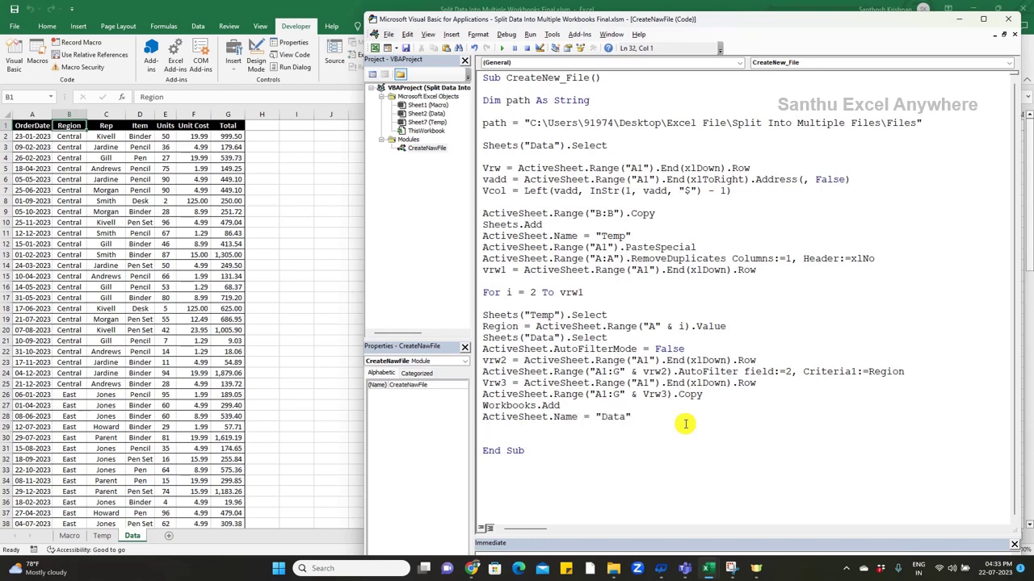
Add ActiveSheet.Range("A1").PasteSpecial and Selection.Columns.AutoFit lines
type("Active")
type("sheet.Ran")
type("ge(\"A2")
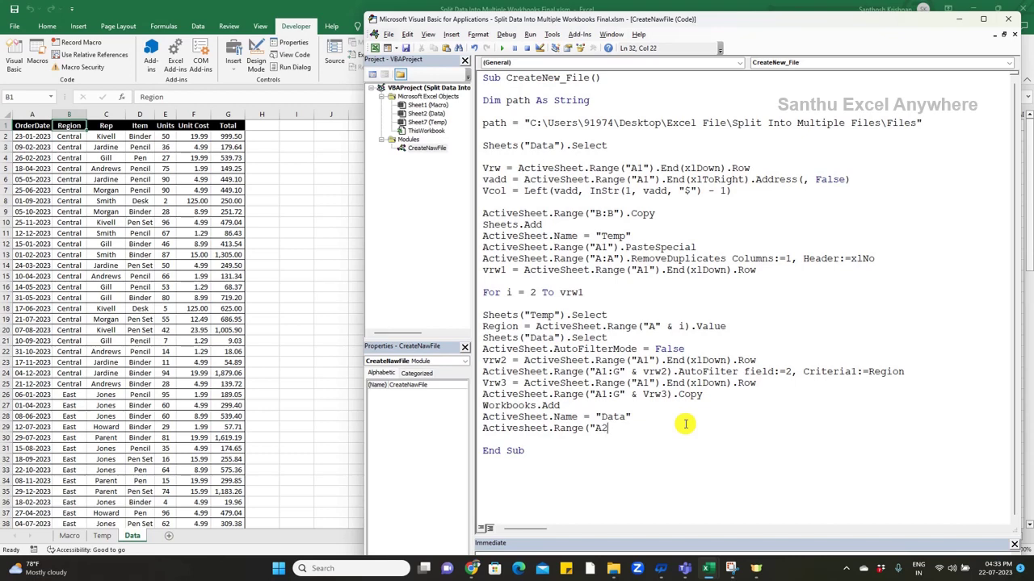
key("BackSpace")
type("1\")")
type(".s")
key("BackSpace")
type("pa")
type("stespecial")
key("Return")
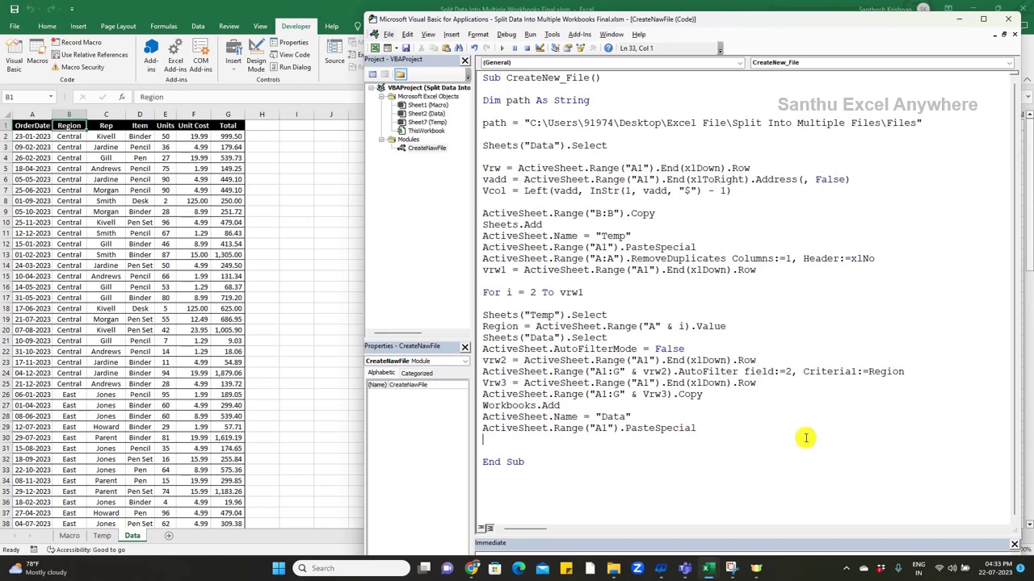
type("Selection")
type(".columns")
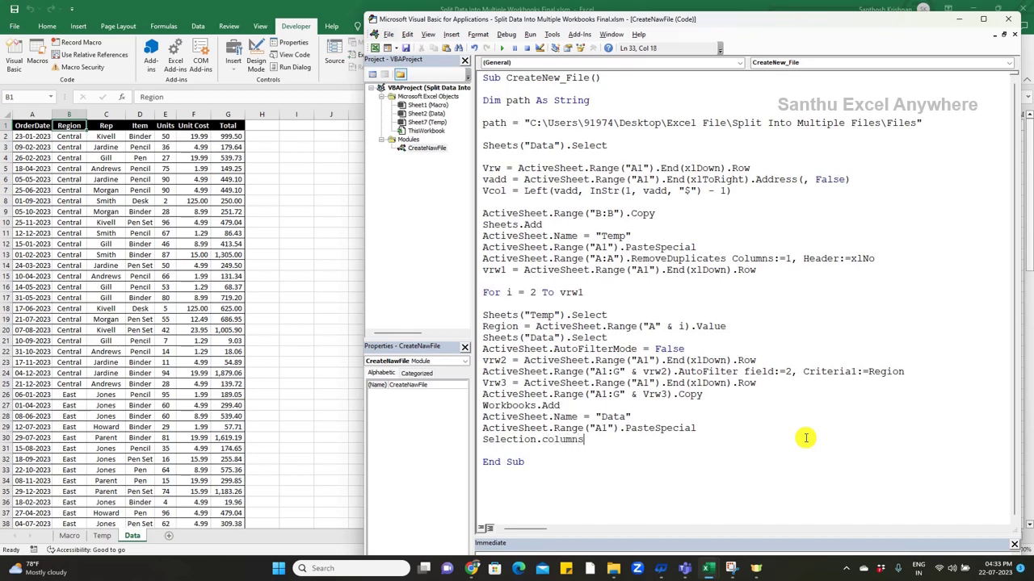
type(".autofit")
key("Return")
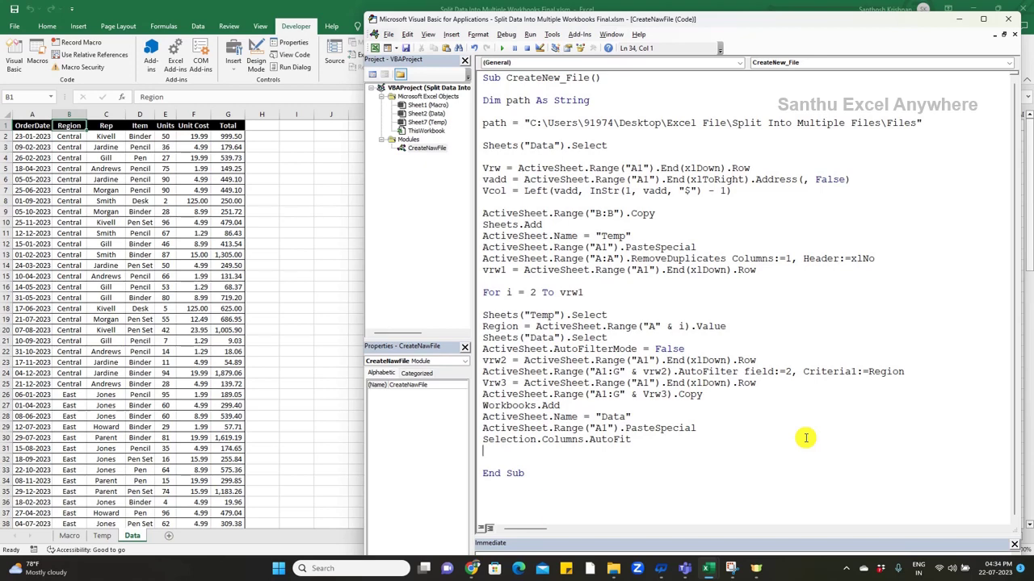
Add ActiveWorkbook.SaveAs Filename:=path & Region & ".xlsx" to the loop
type("Act")
type("ive")
type("workbook.Sa")
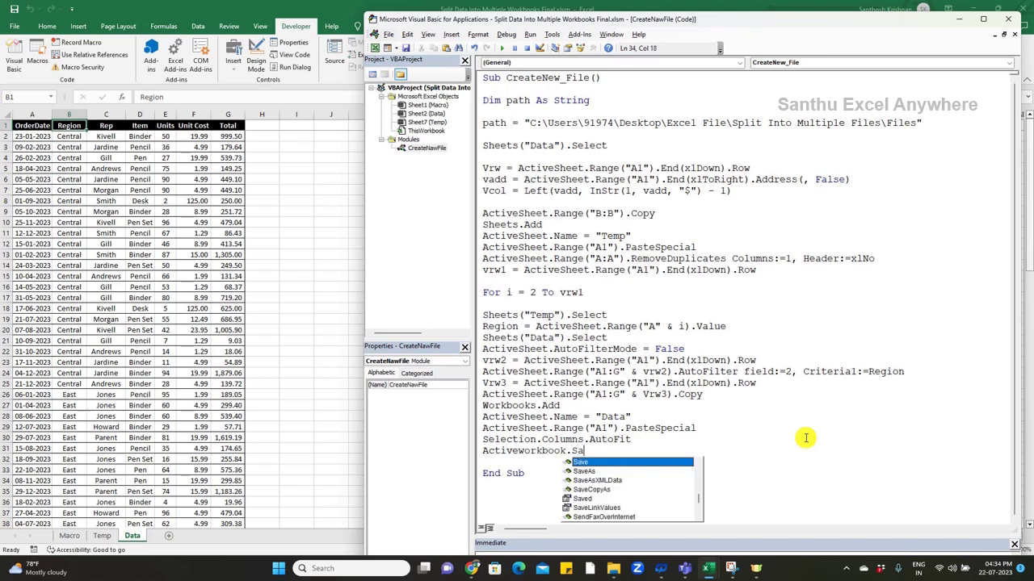
type("veas")
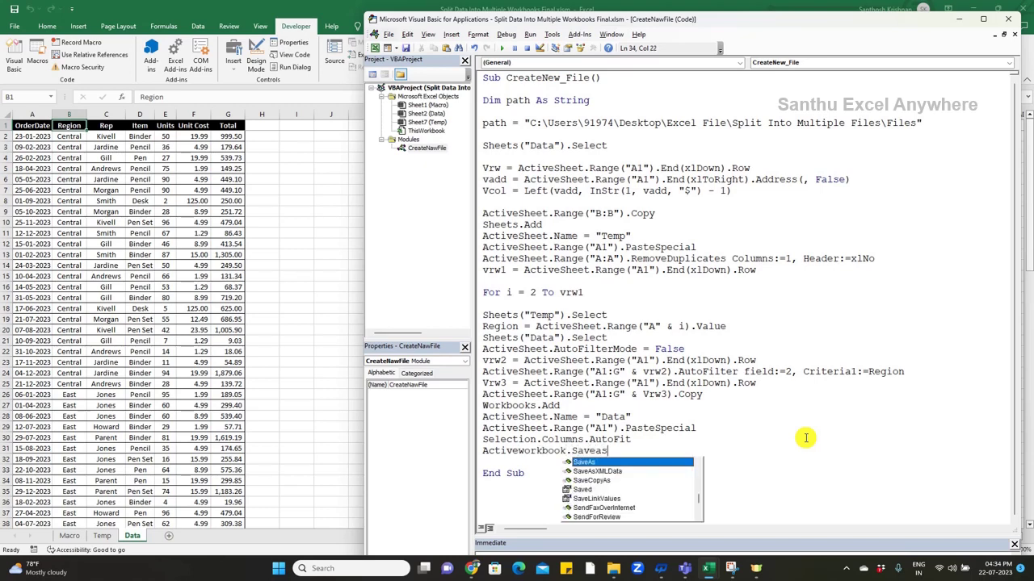
type(" Filename")
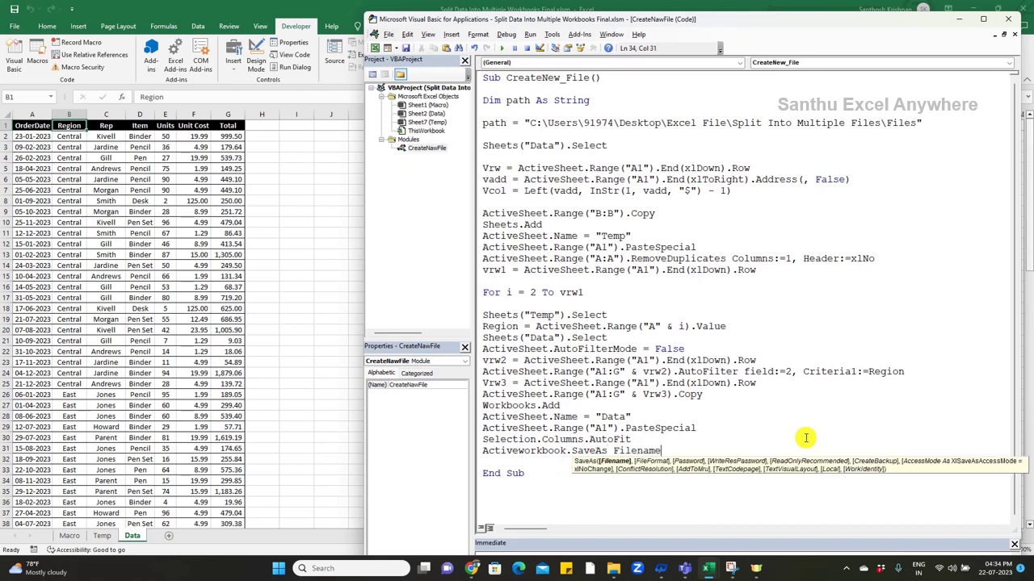
type(":=")
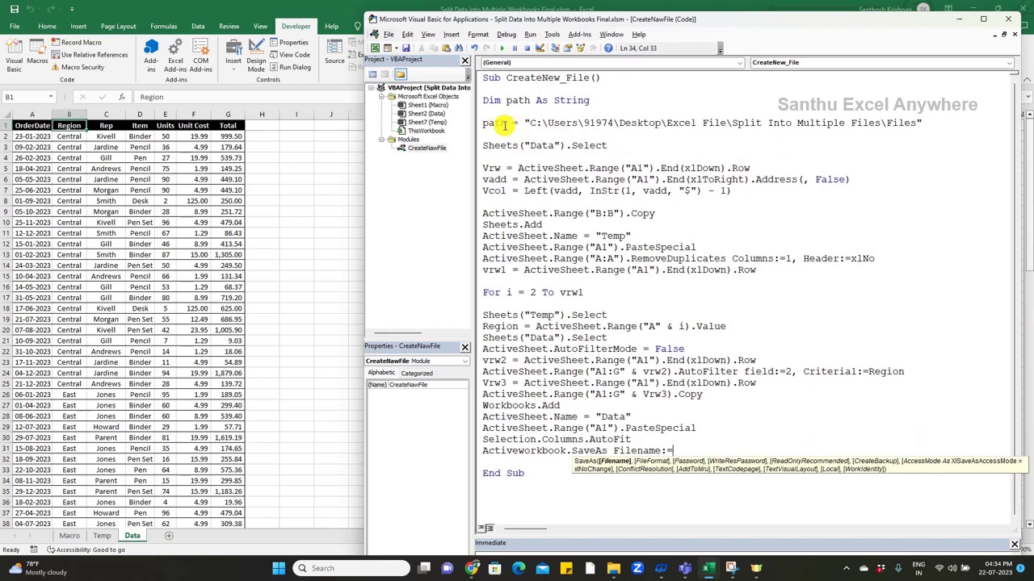
type("pa")
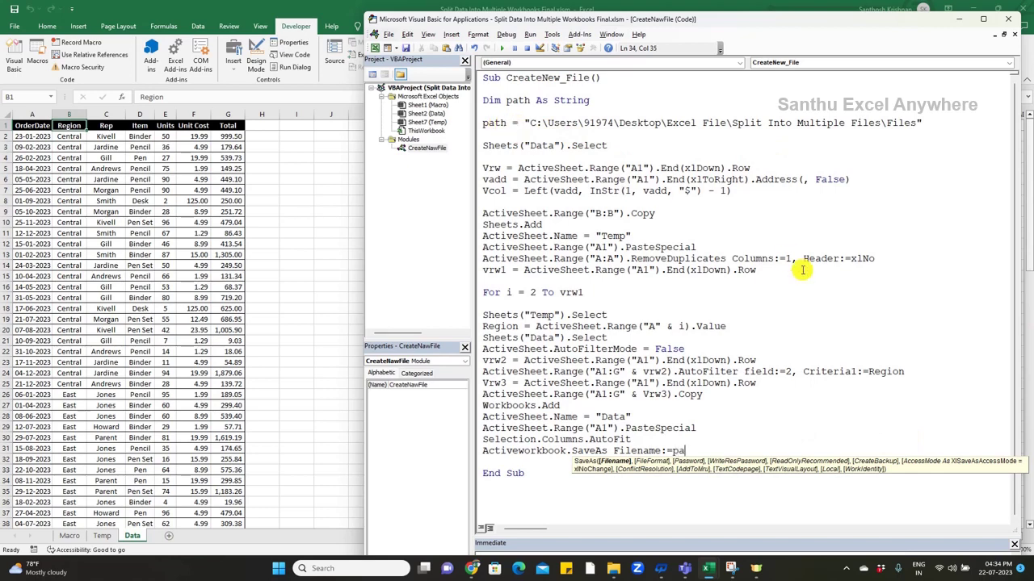
type("th")
type(" &")
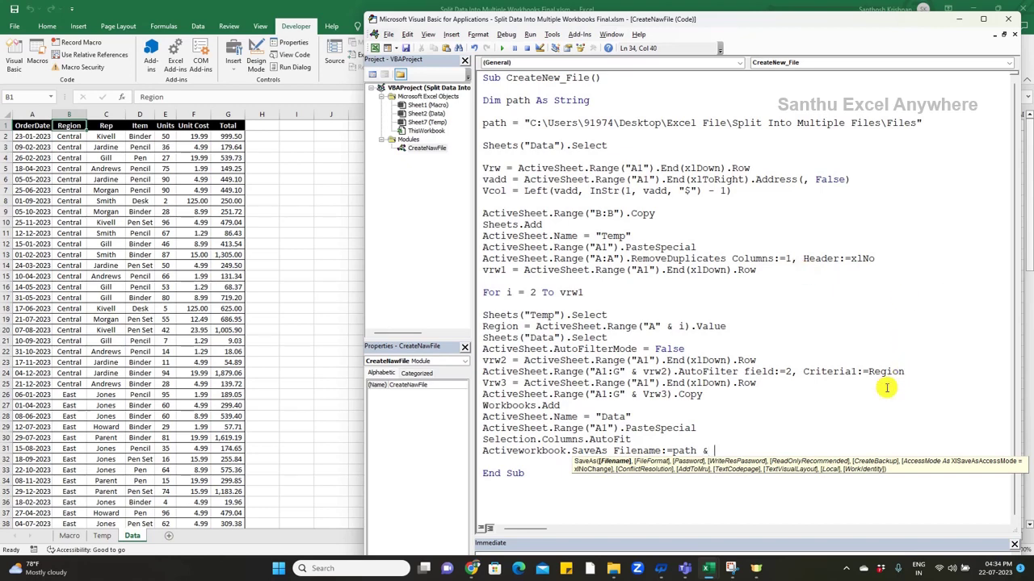
type("R")
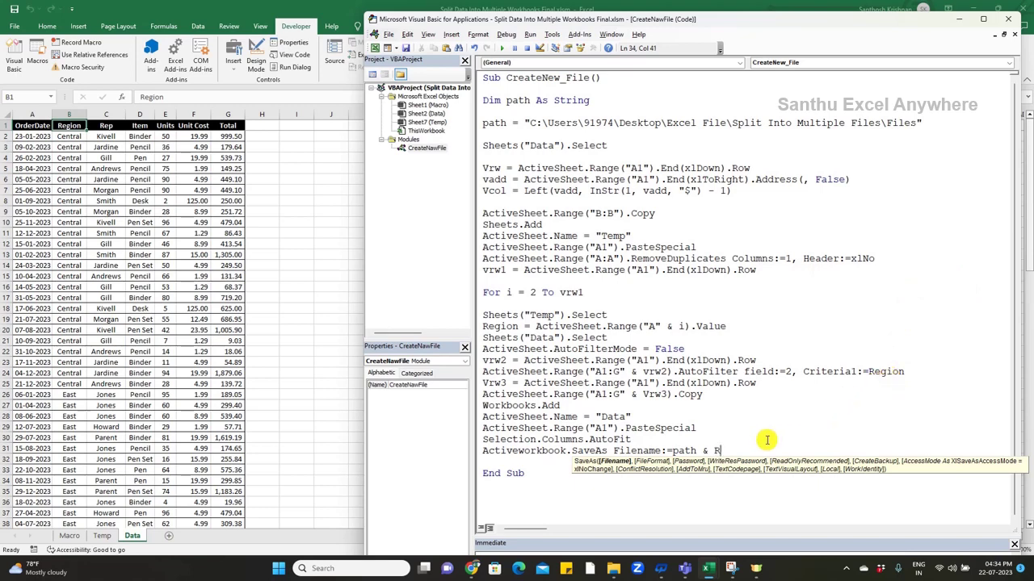
type("egion ")
type("& \"")
type("'")
type("xls")
type("x")
type("\"")
key("Return")
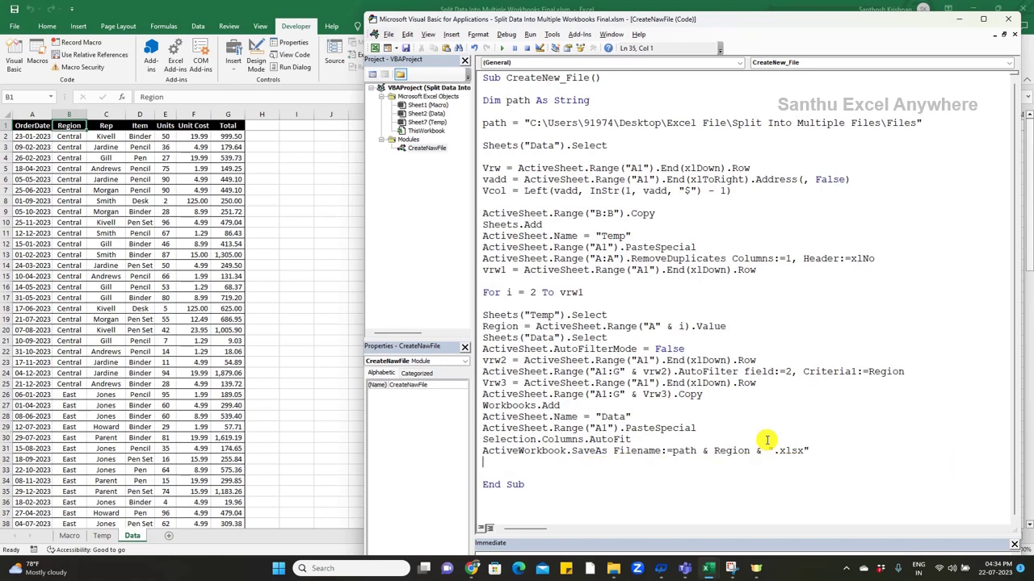
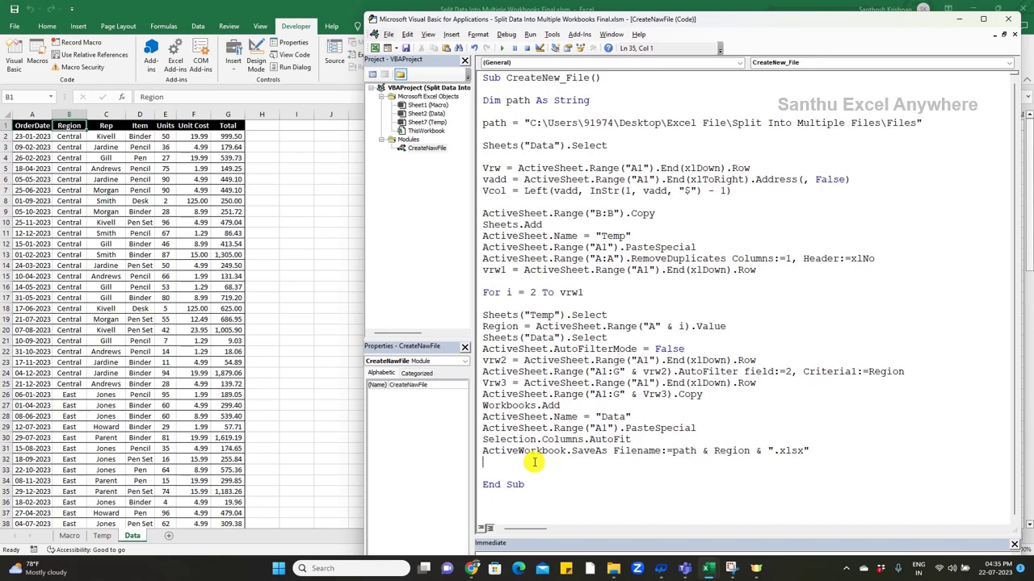
After SaveAs, add 'wname = ActiveWorkbook.Name' and 'Workbooks(wname).Close', leaving a blank line before End Sub
type("wname")
type(" =")
type("active")
type("workbook.nam")
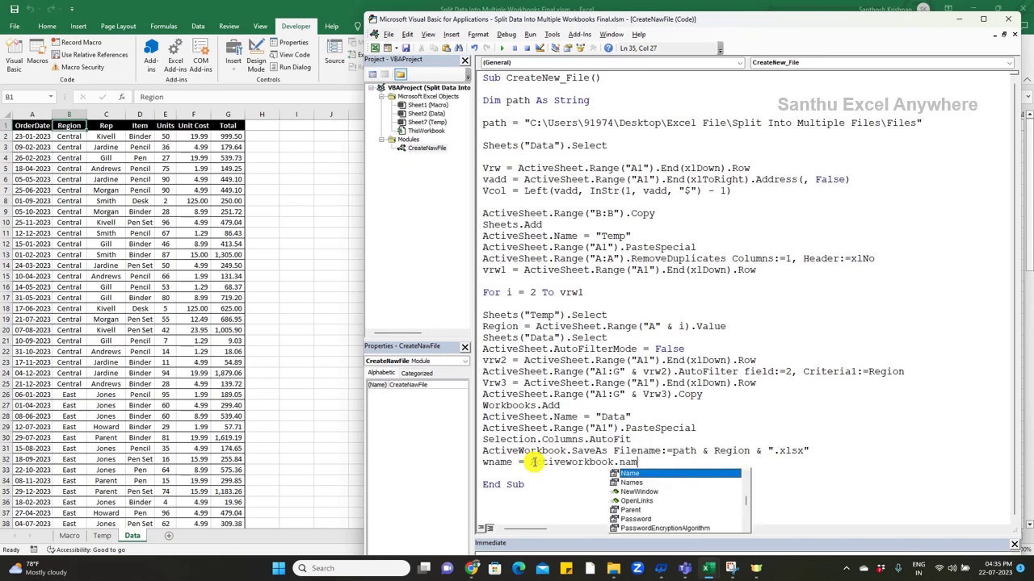
type("e")
key("Return")
type("Workbooks(")
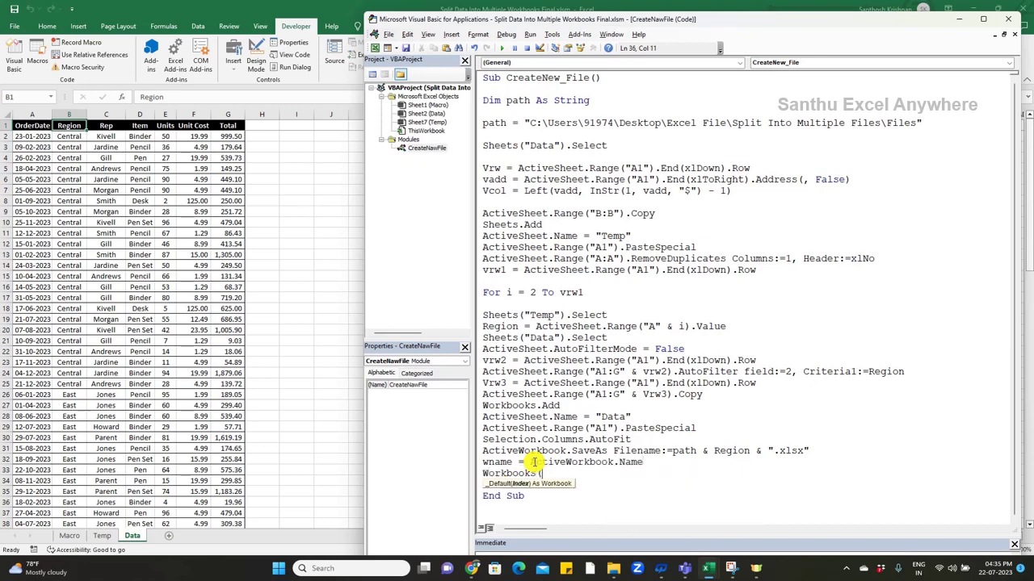
type("wname)")
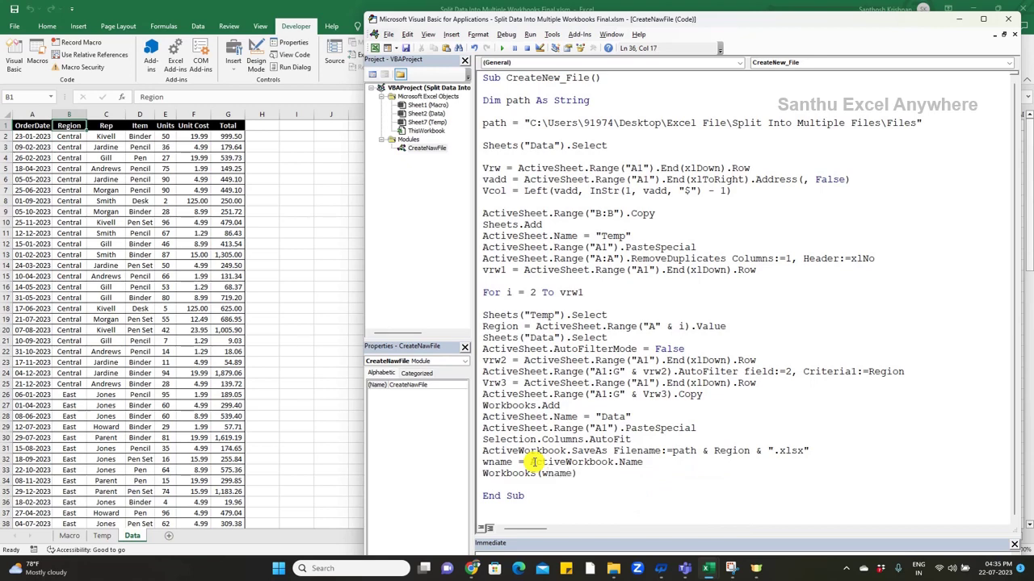
type(".close")
key("Return")
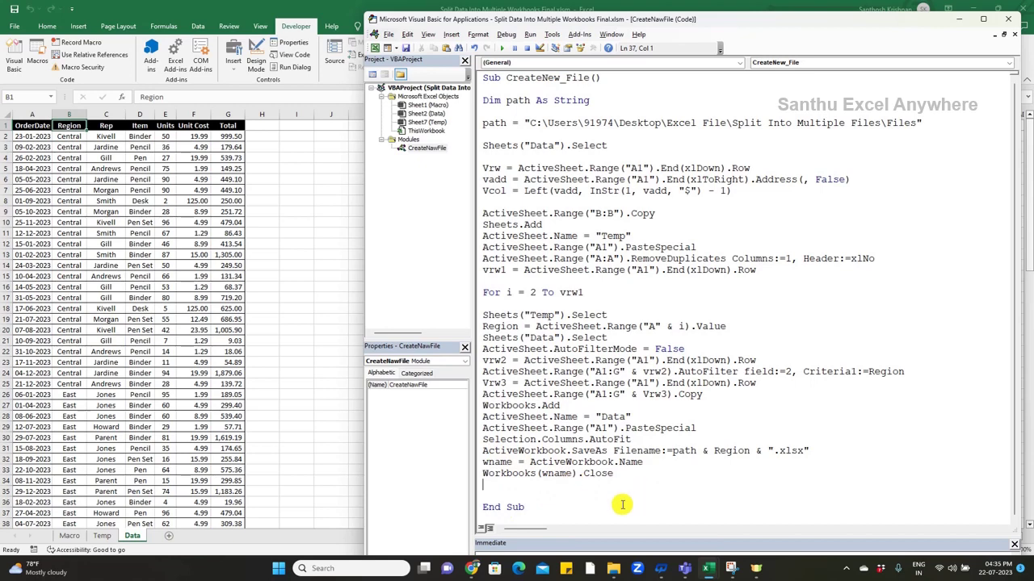
key("Return")
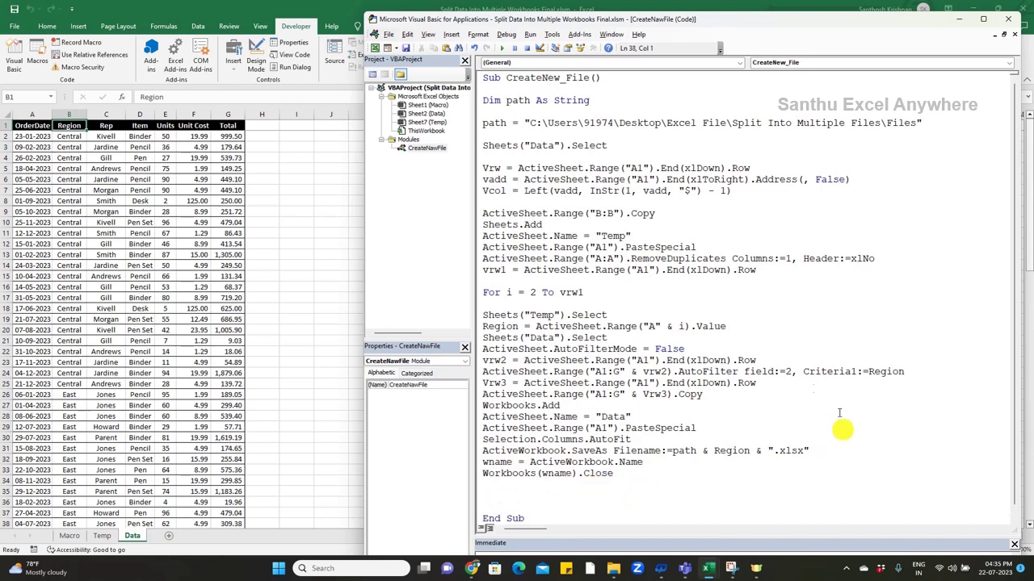
Check the Temp sheet's unique regions and the Data sheet's full table, then return to the code
left_click(102, 535)
left_click(102, 535)
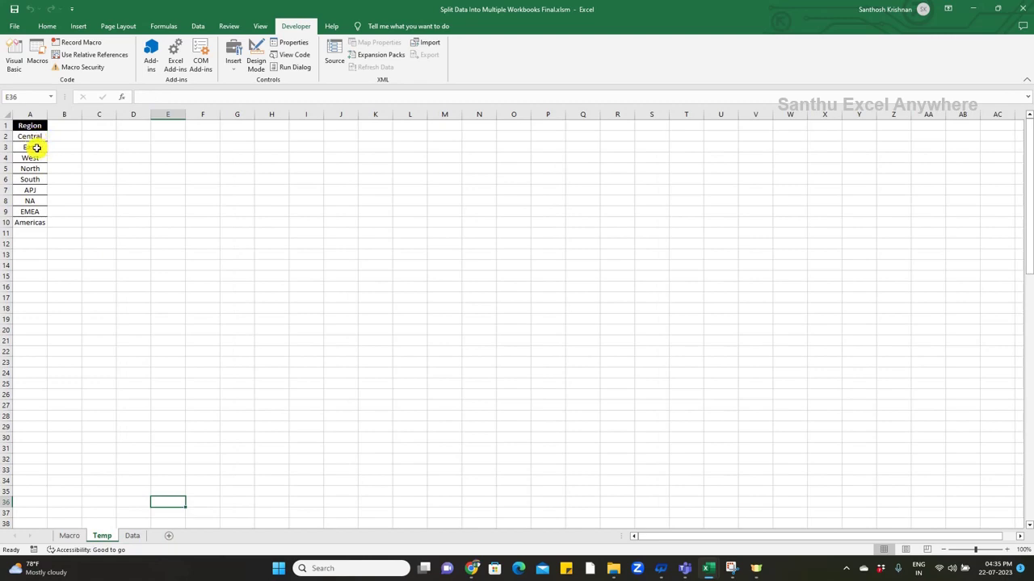
left_click(131, 535)
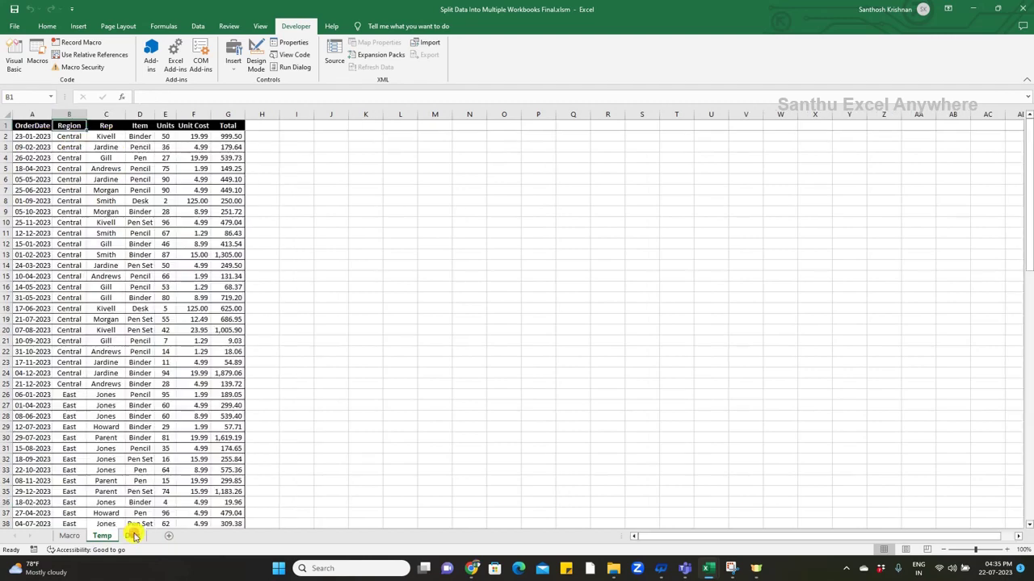
mouse_move(705, 575)
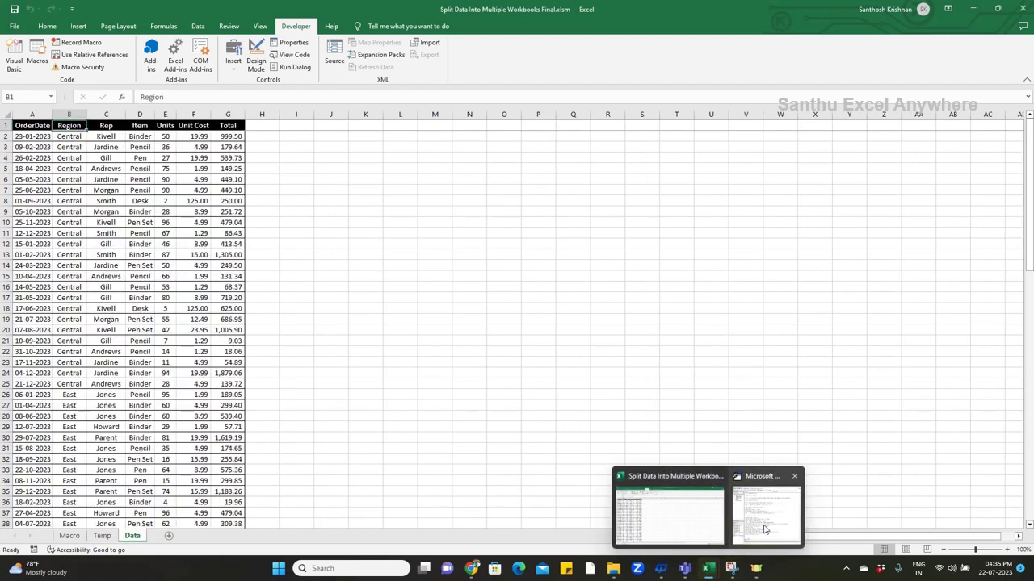
left_click(766, 530)
Close the region loop with Next and add a Sheets("Temp").Delete line
type("Ne")
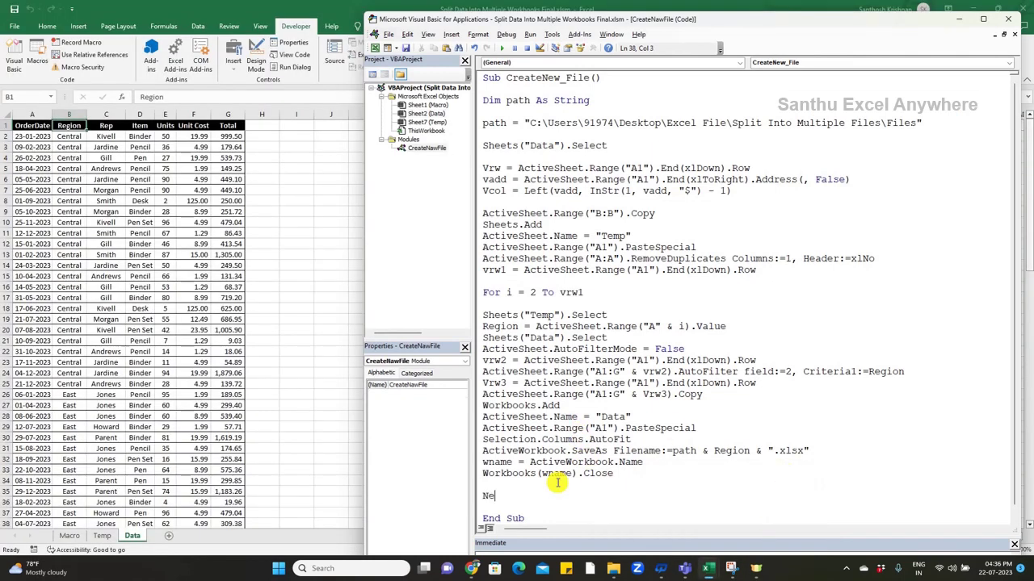
type("xt")
key("Down")
key("Down")
key("Home")
key("shift+End")
key("Delete")
scroll(558, 476, "down", 1)
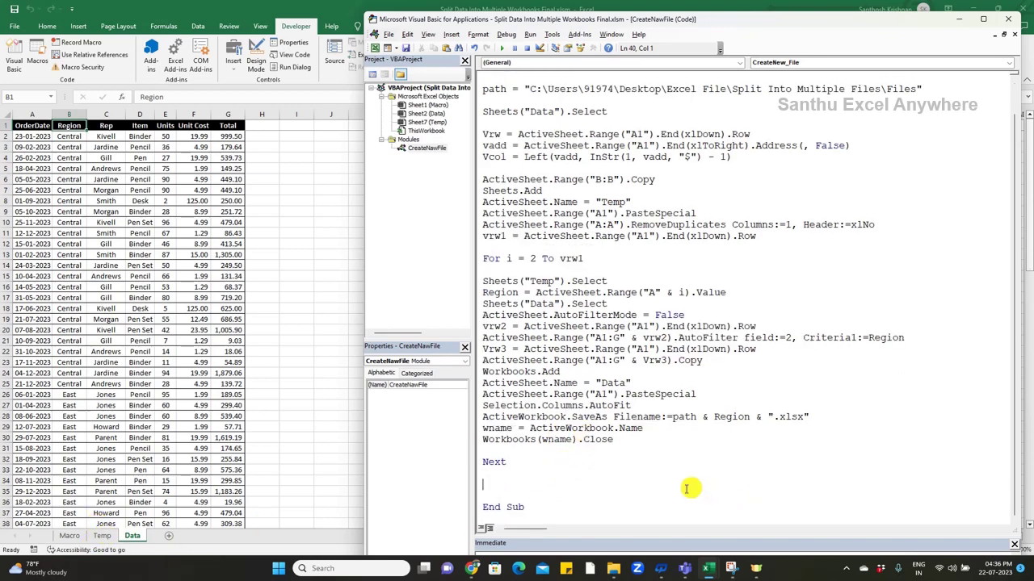
type("Sh")
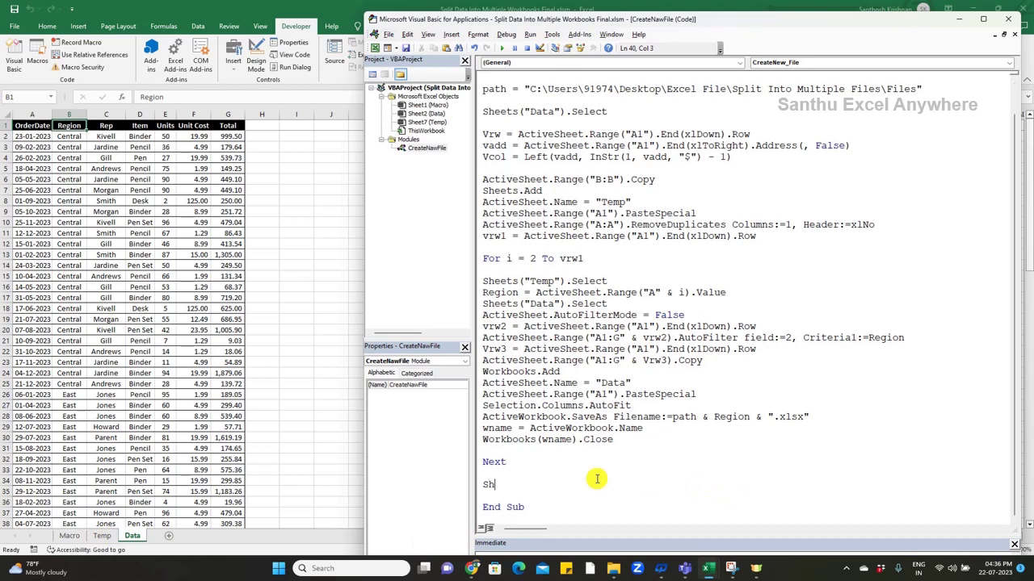
type("eets(")
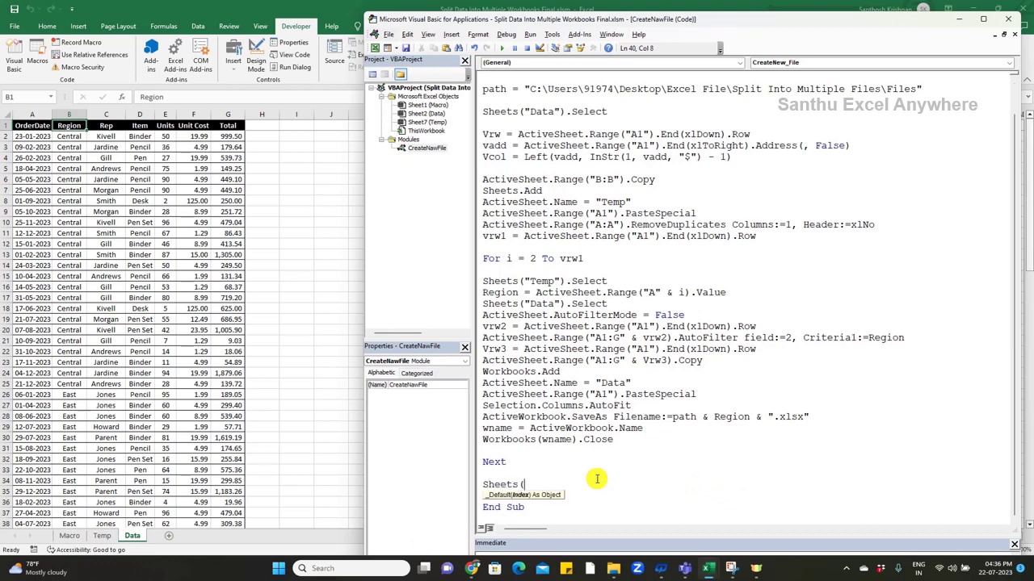
type("\"Temp\"")
type(").delete")
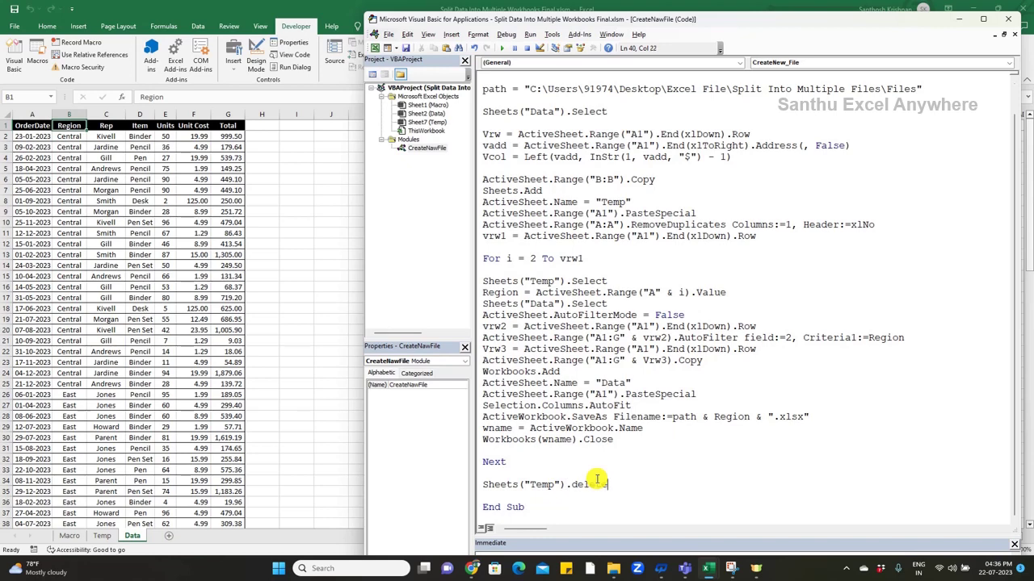
key("Return")
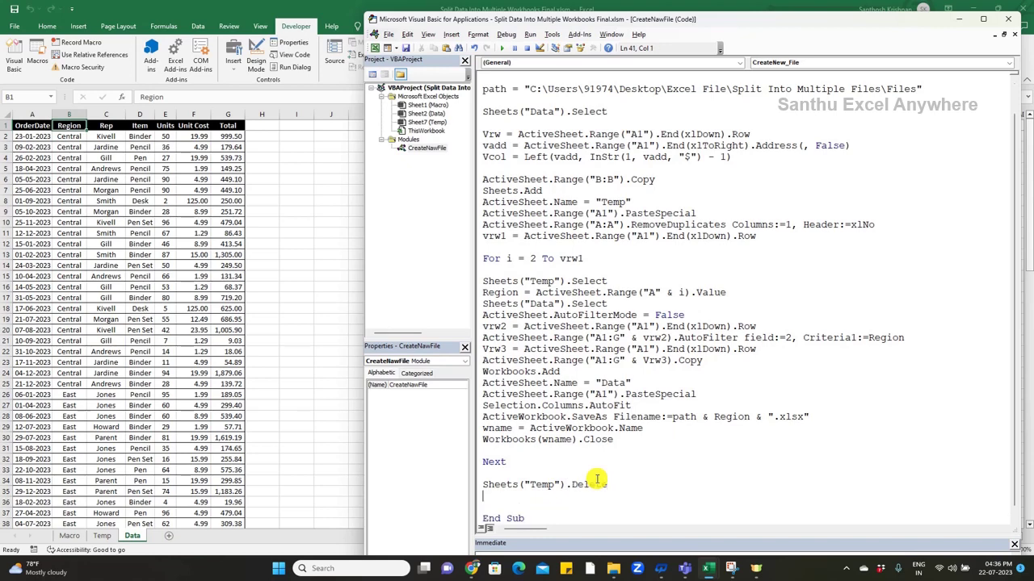
Add Sheets("Macro").Select, with its missing bracket fixed, and MsgBox "Completed" to end the macro
type("Sheets")
type("(\"")
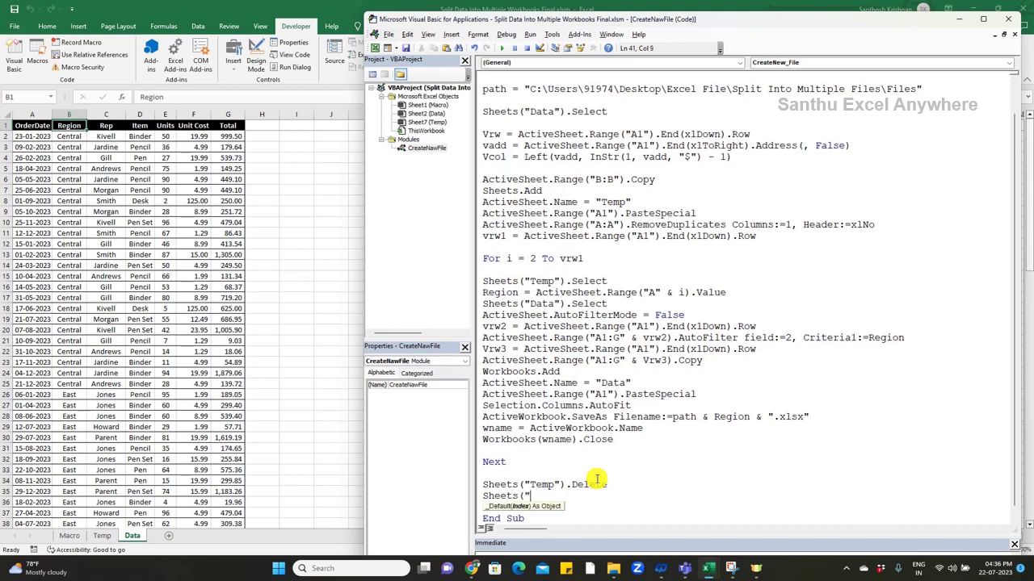
type("Macro")
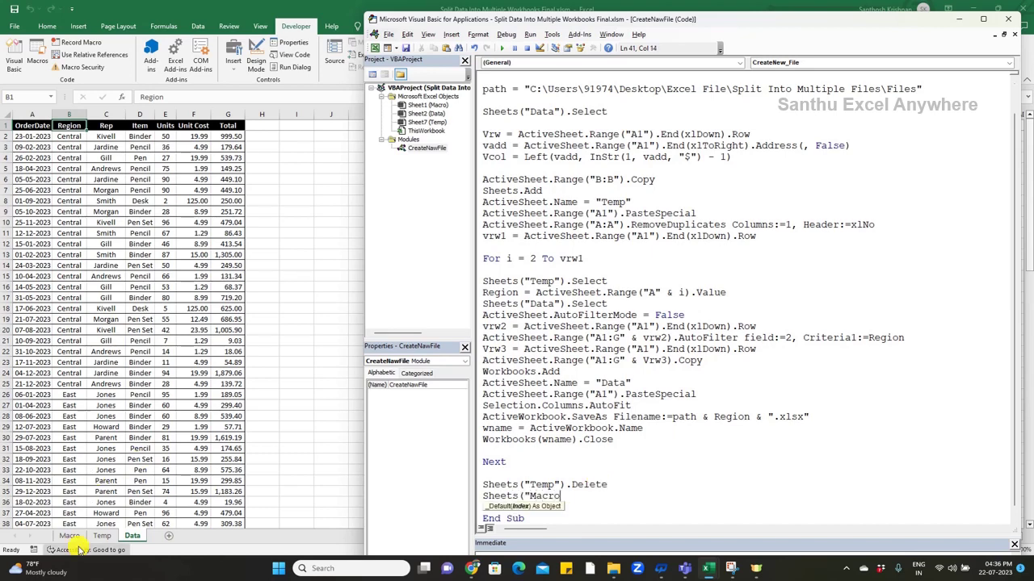
type("\"")
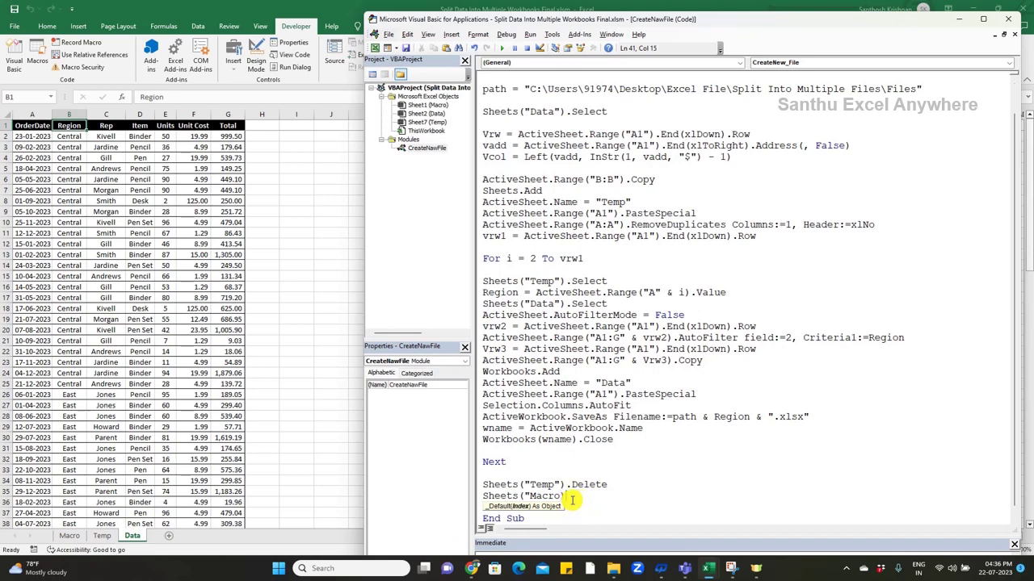
type(".sele")
type("ct")
left_click(558, 496)
key("Down")
key("Down")
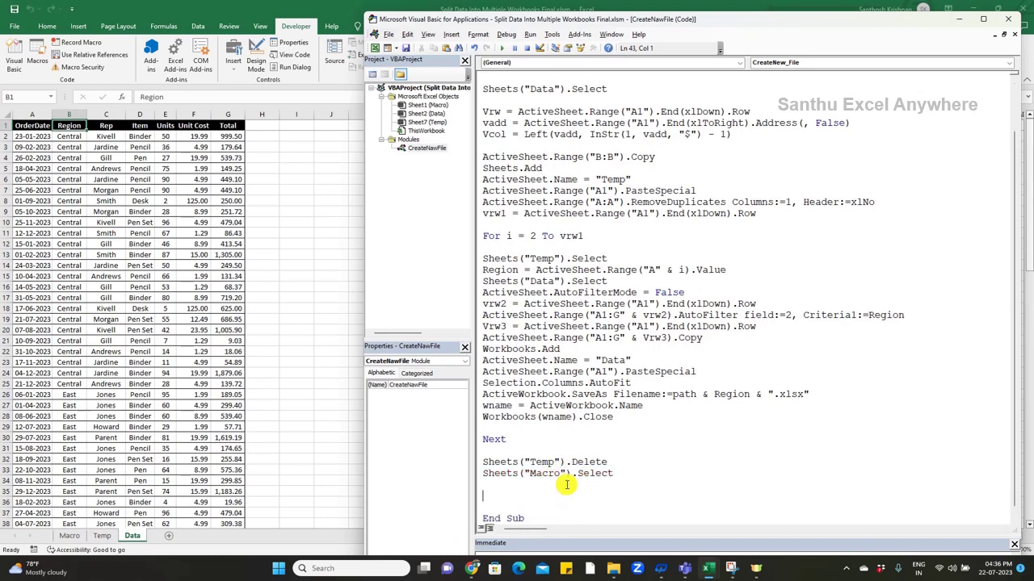
type("msgbox")
key("BackSpace")
type("x \"")
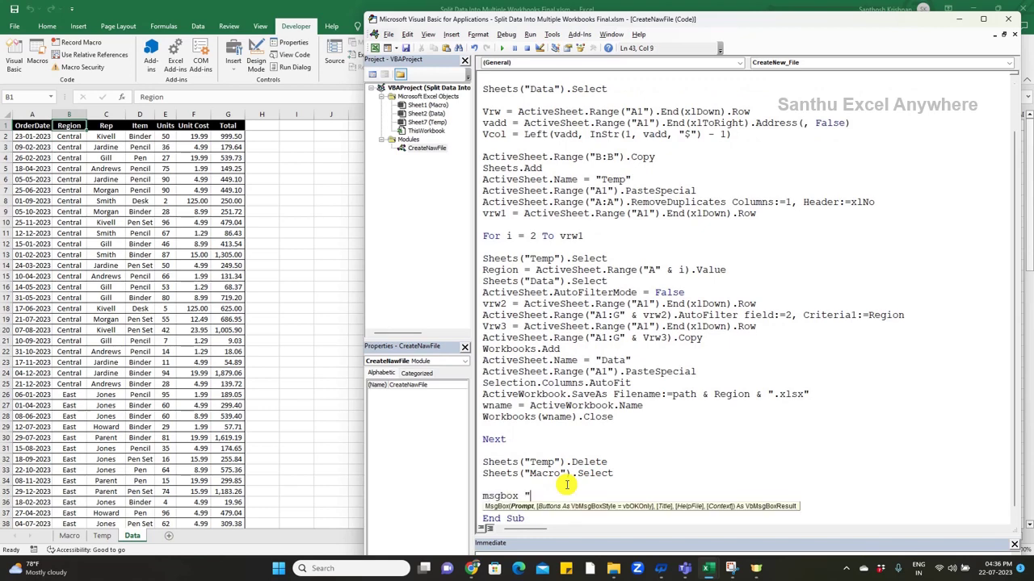
type("Com")
type("pl")
type("eted\"")
key("Return")
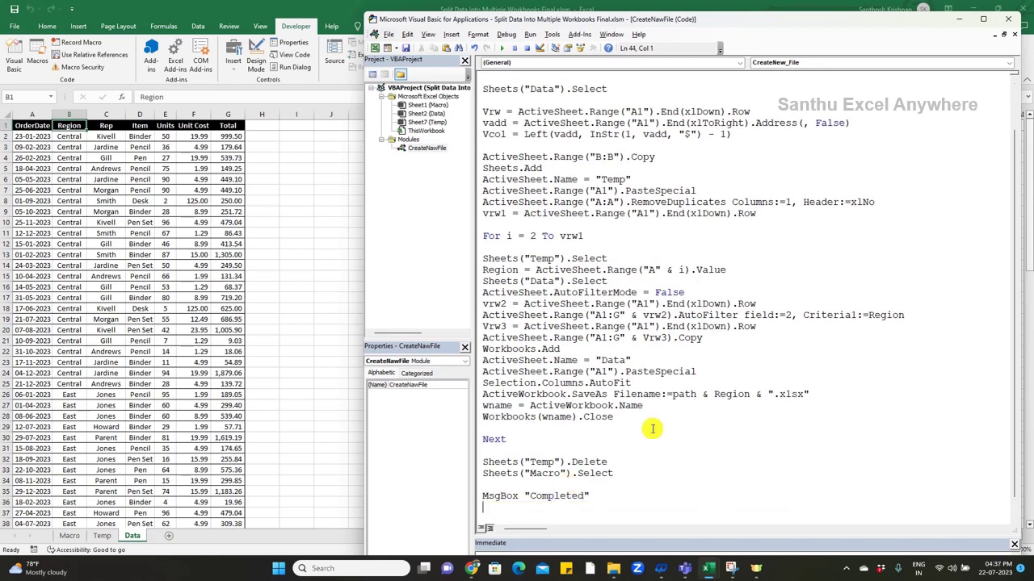
scroll(722, 420, "up", 2)
Delete the existing Temp sheet and put the cursor at the start of the macro
scroll(722, 420, "down", 2)
left_click(103, 541)
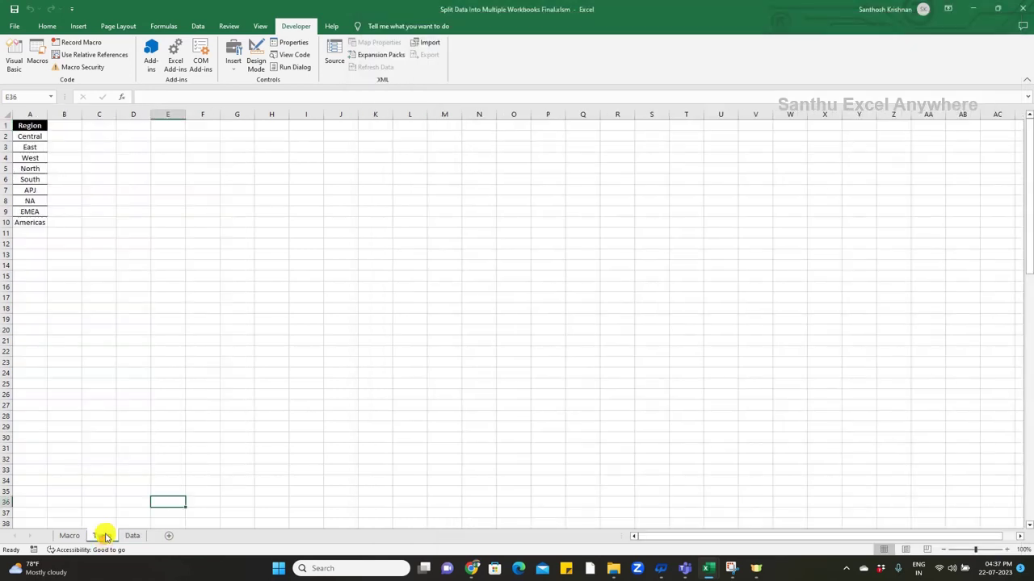
right_click(105, 538)
key("d")
key("Return")
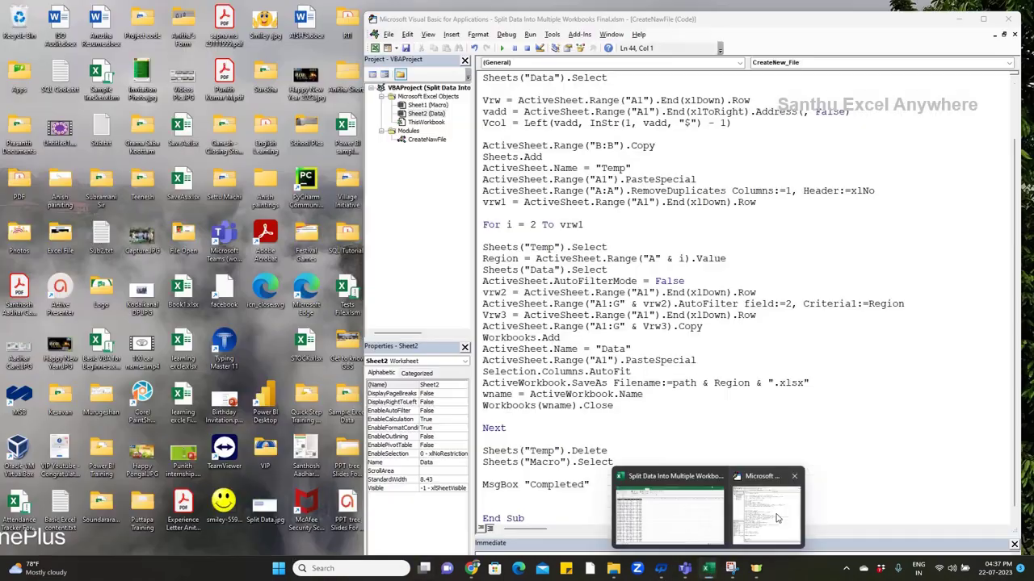
left_click(896, 505)
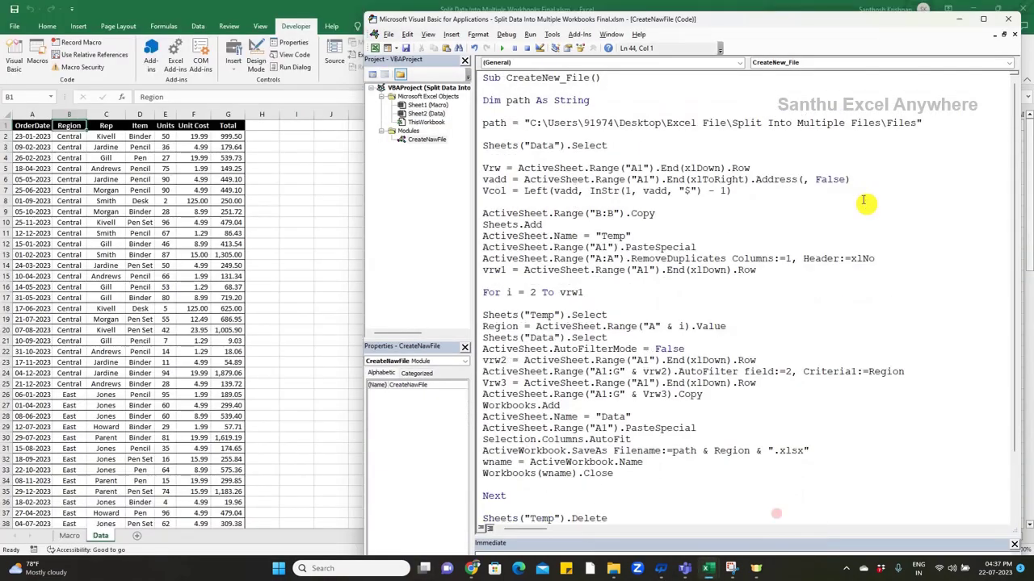
left_click(639, 77)
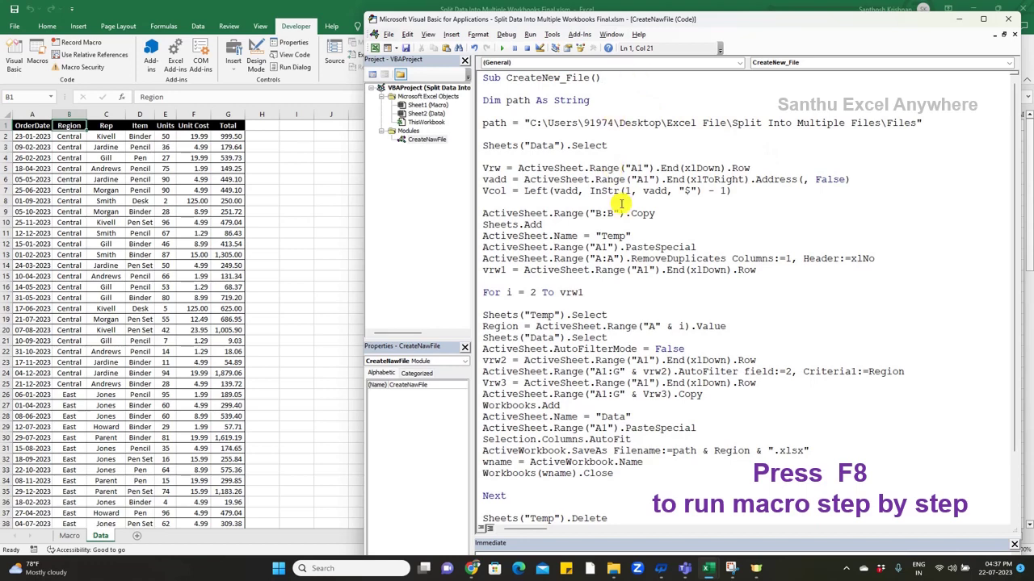
Step with F8 through the path, counts, new Temp sheet, paste and RemoveDuplicates lines
key("F8")
key("F8")
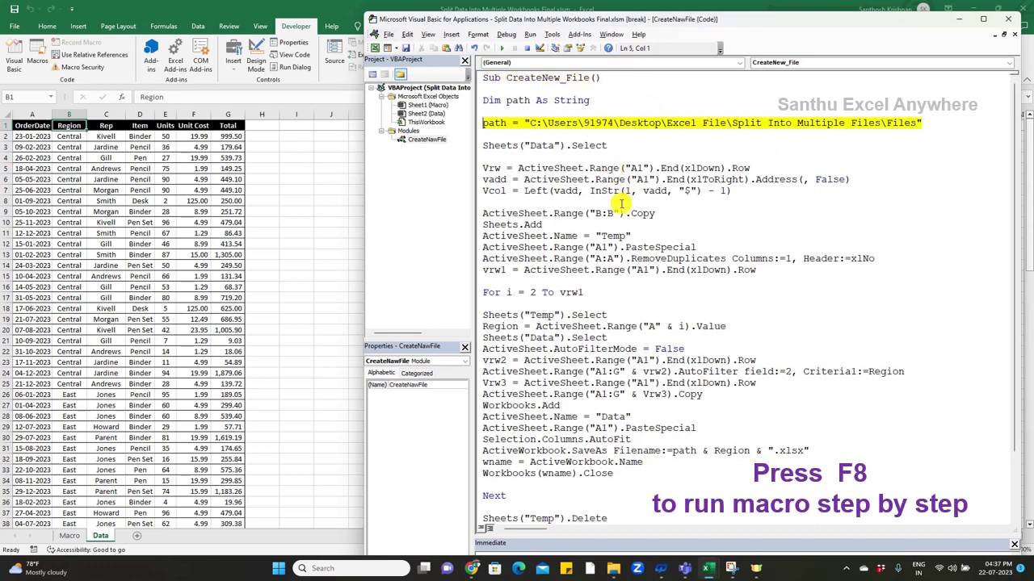
key("F8")
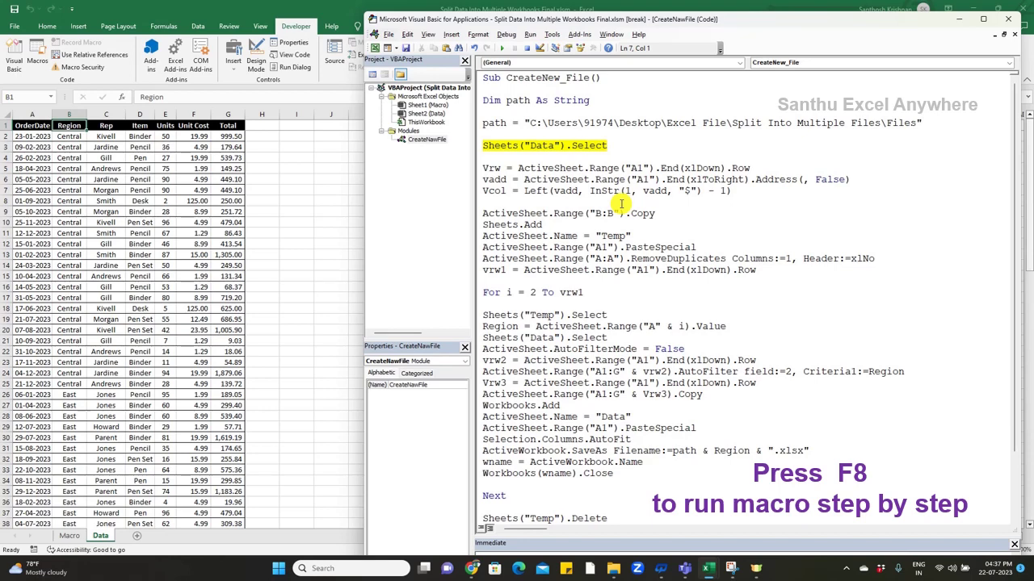
key("F8")
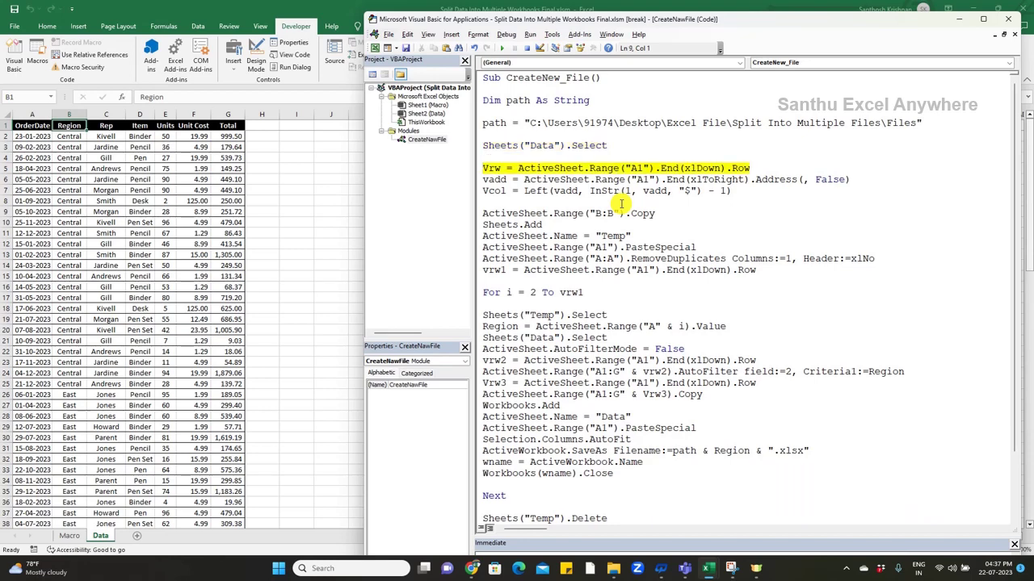
key("F8")
key("F8")
key("F8")
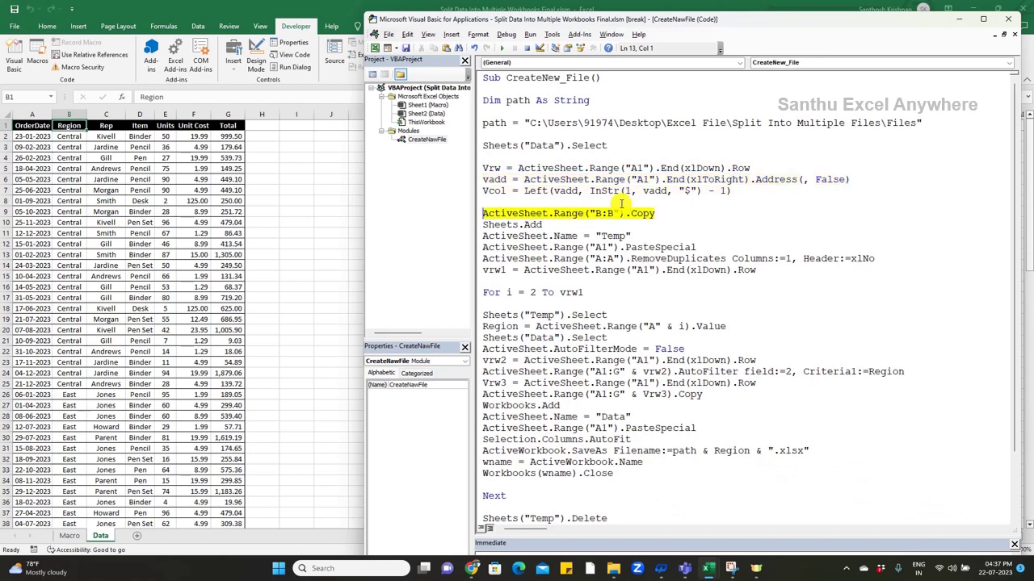
key("F8")
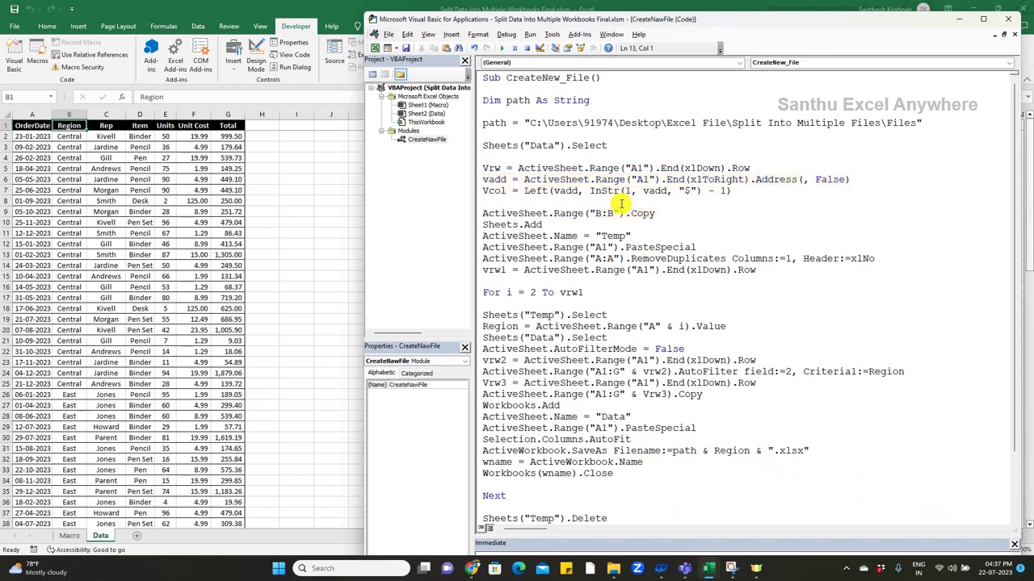
key("F8")
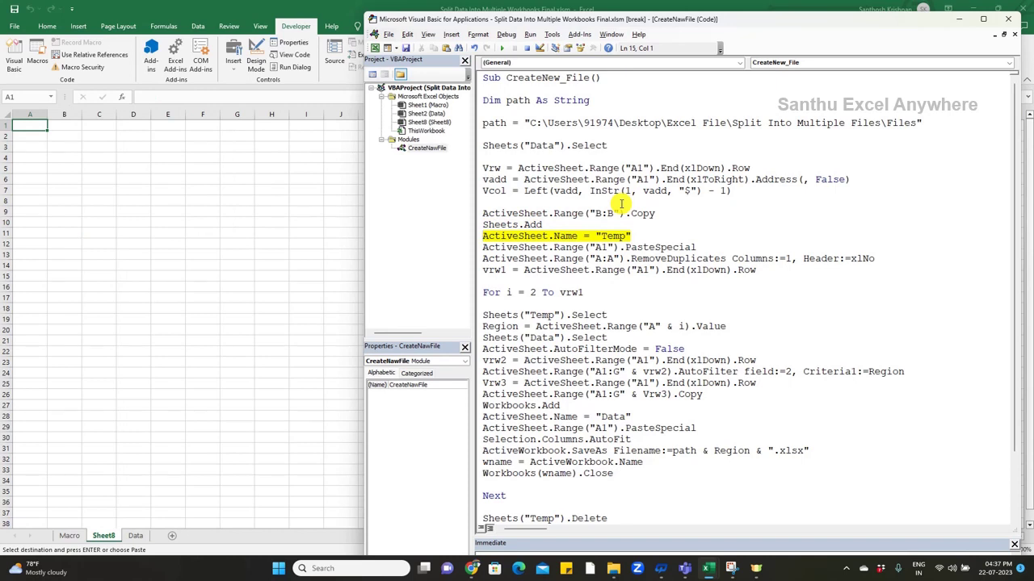
key("F8")
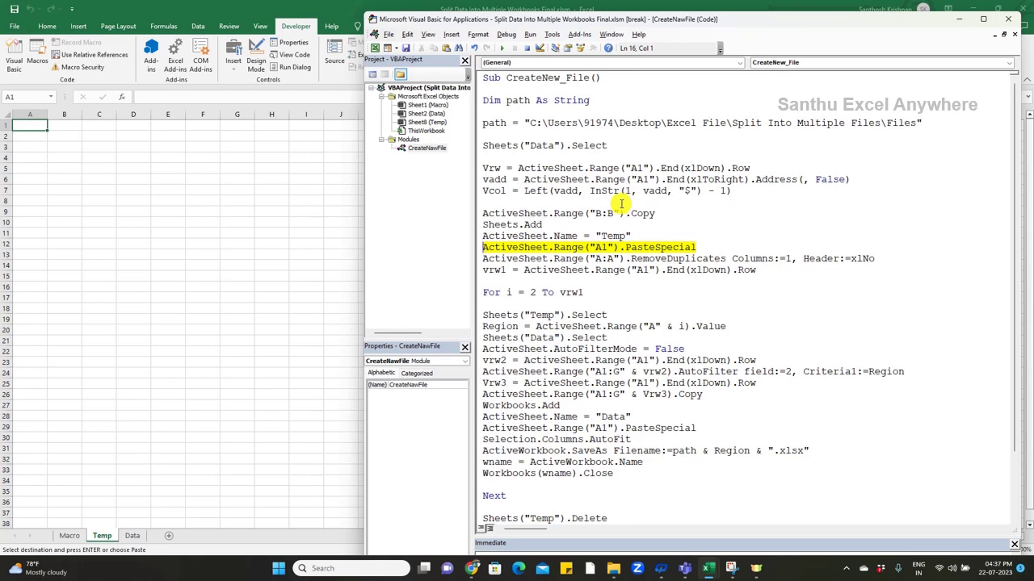
key("F8")
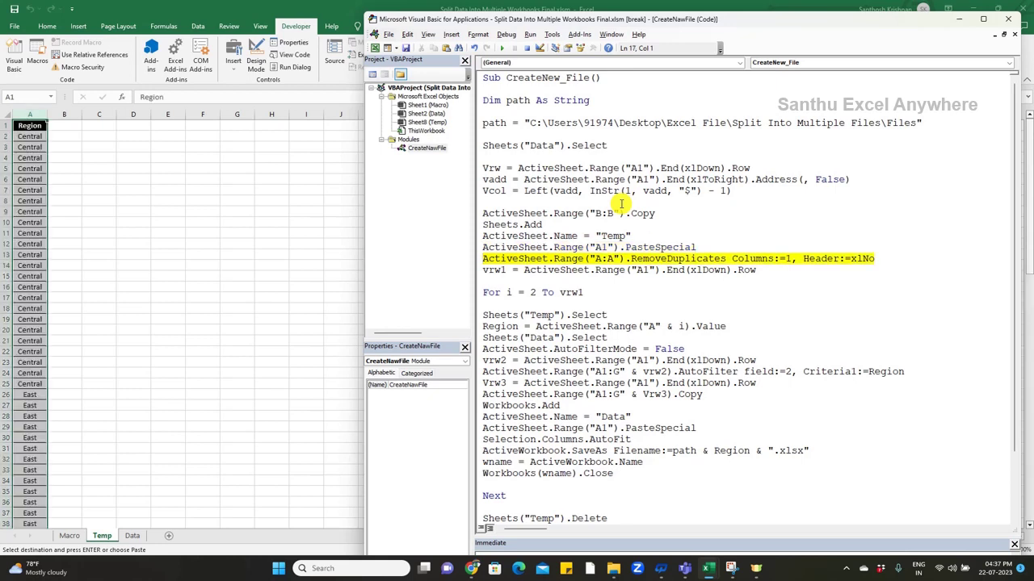
key("F8")
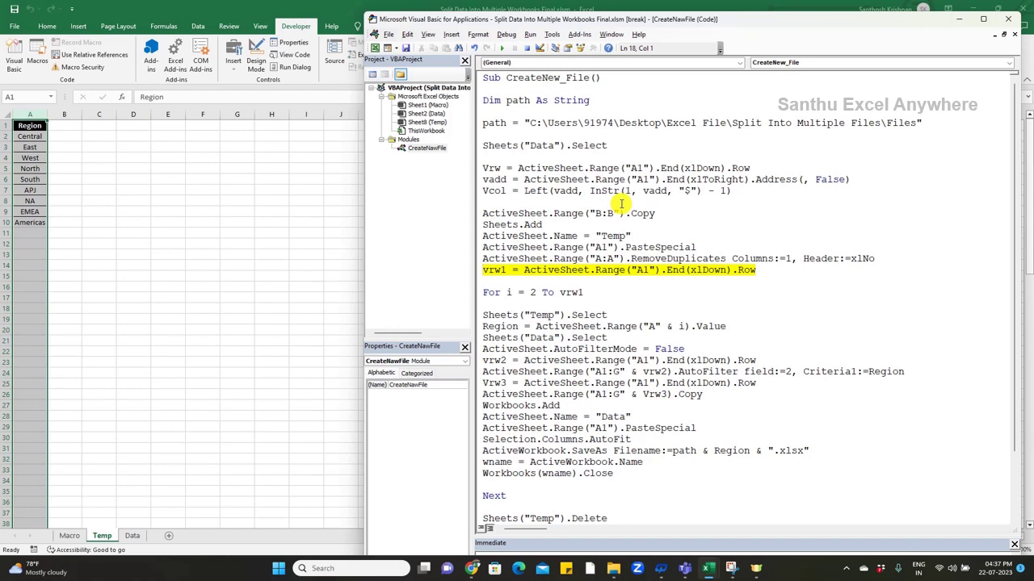
key("F8")
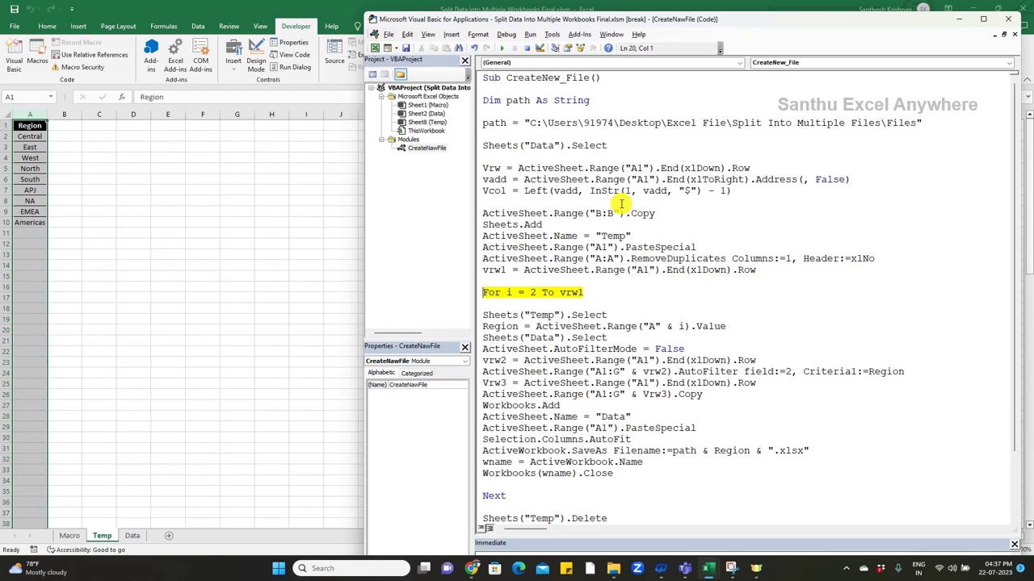
Step into the region loop and confirm Region holds "Central"
key("F8")
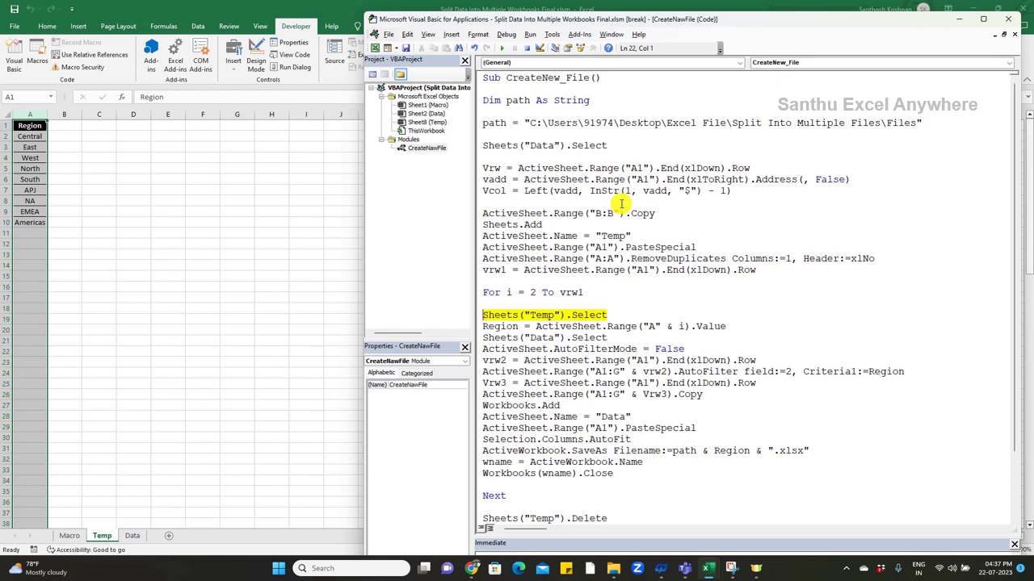
mouse_move(578, 290)
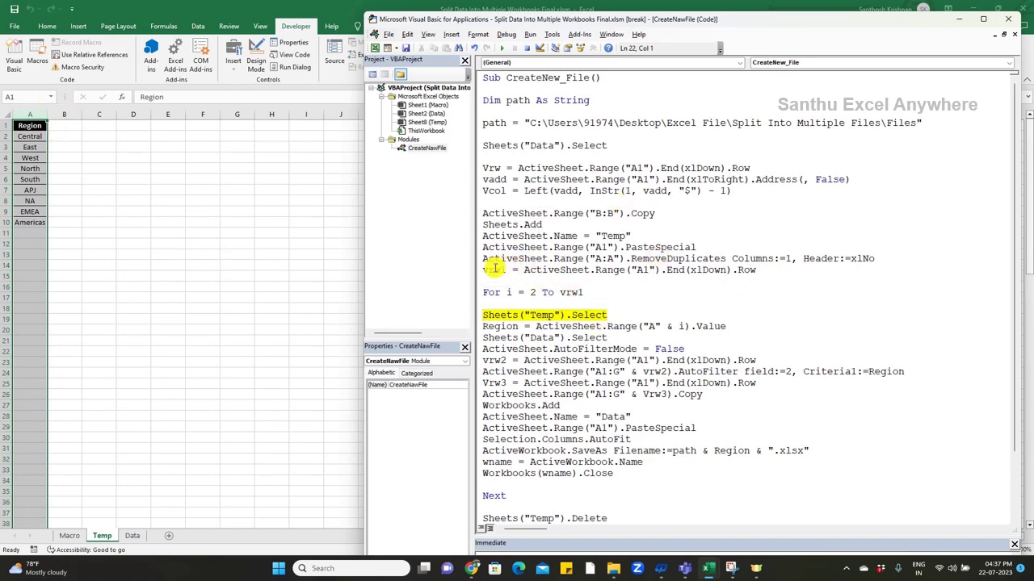
mouse_move(496, 270)
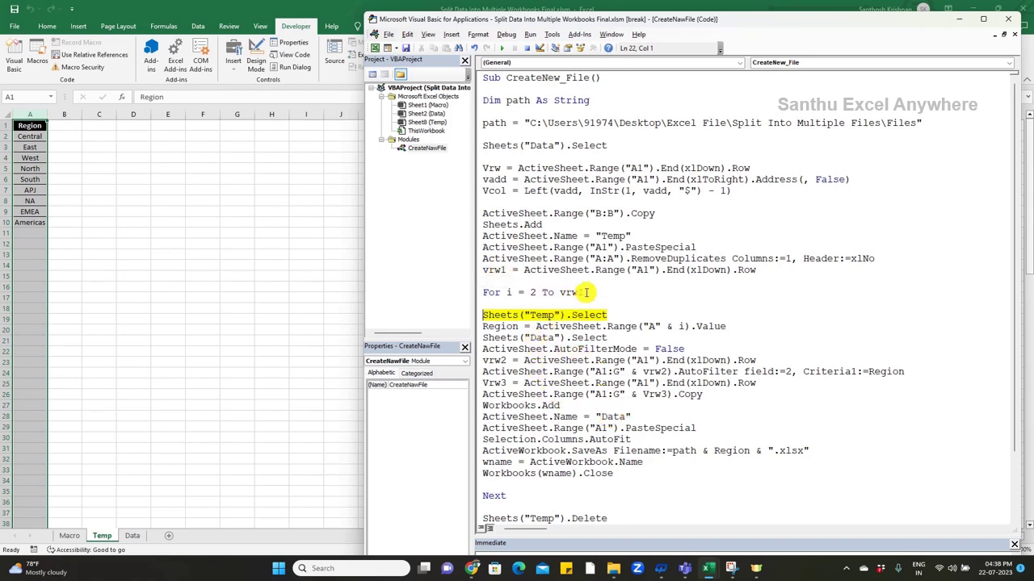
left_click(638, 315)
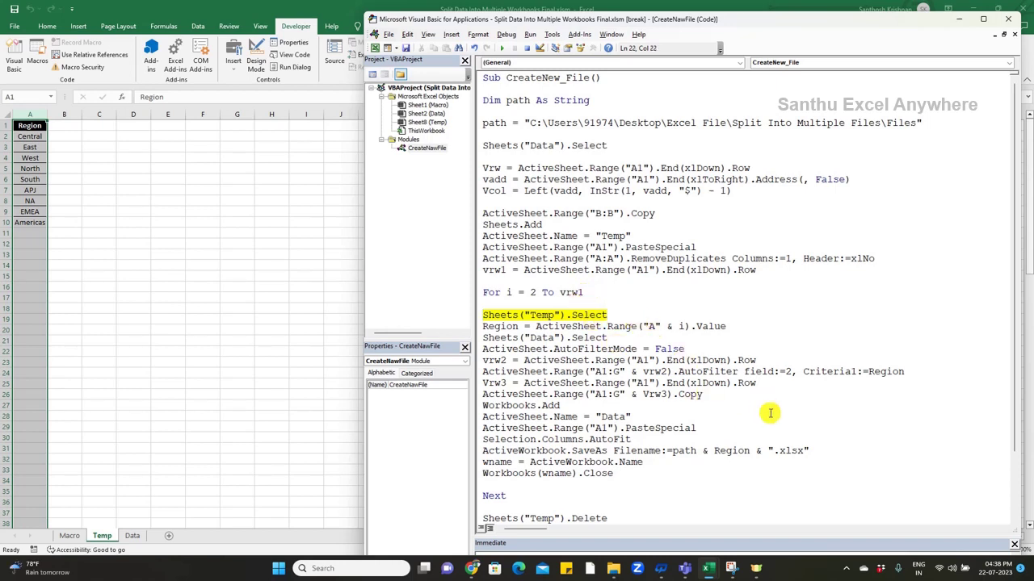
key("F8")
key("F8")
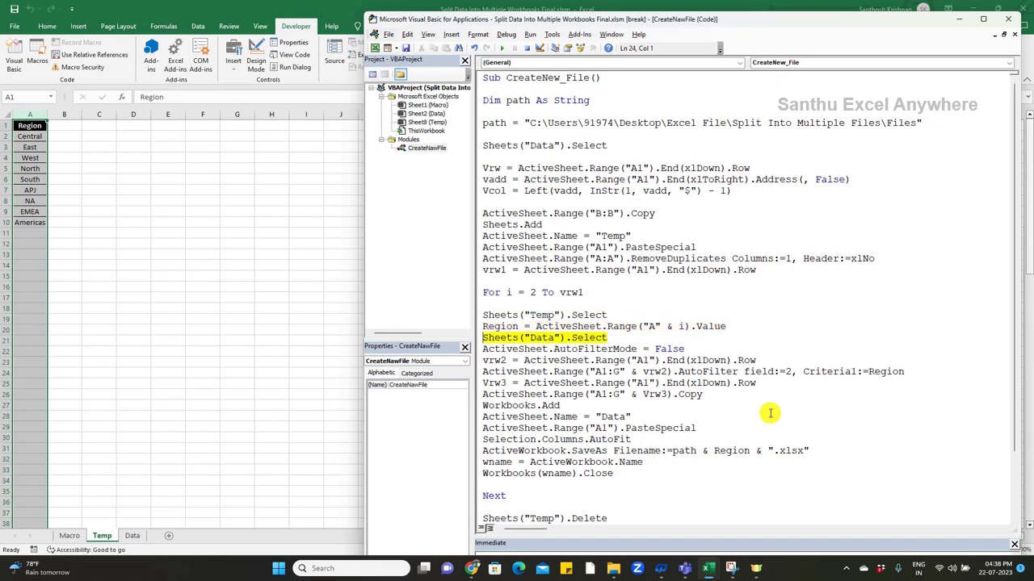
mouse_move(680, 326)
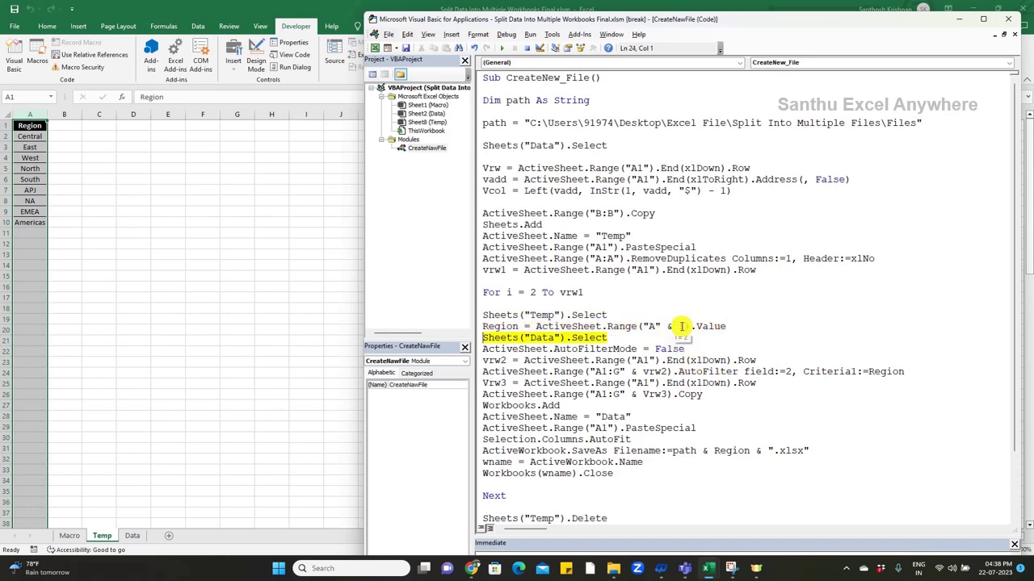
mouse_move(507, 327)
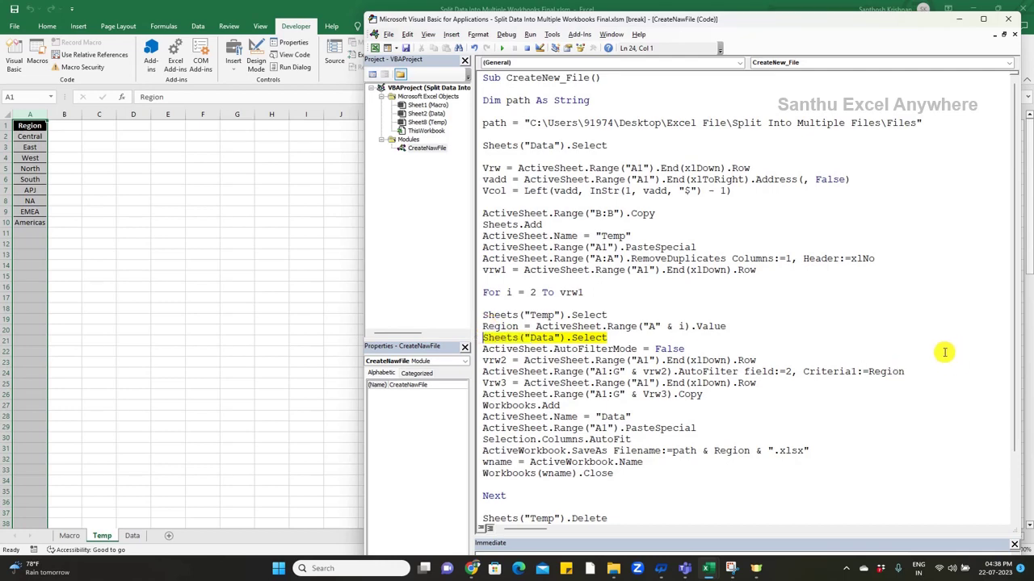
Step through the filter lines so Data shows Central's 24 of 97 records, then copy them
key("F8")
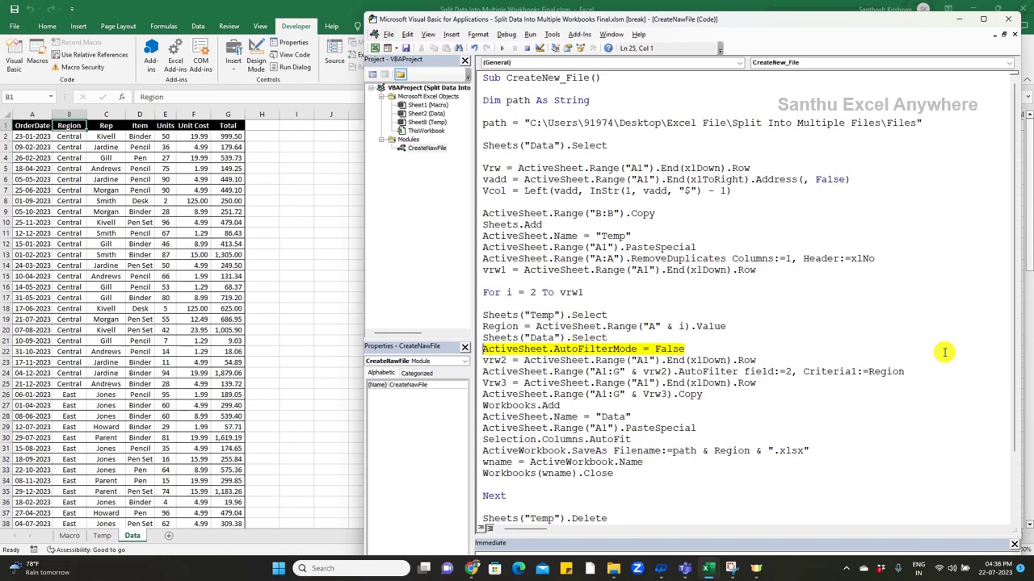
key("F8")
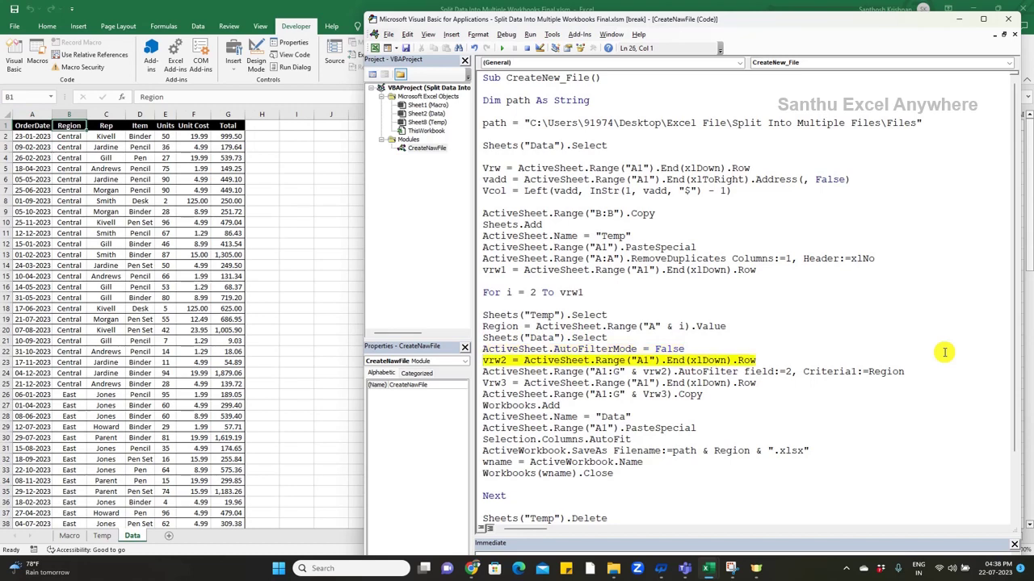
key("F8")
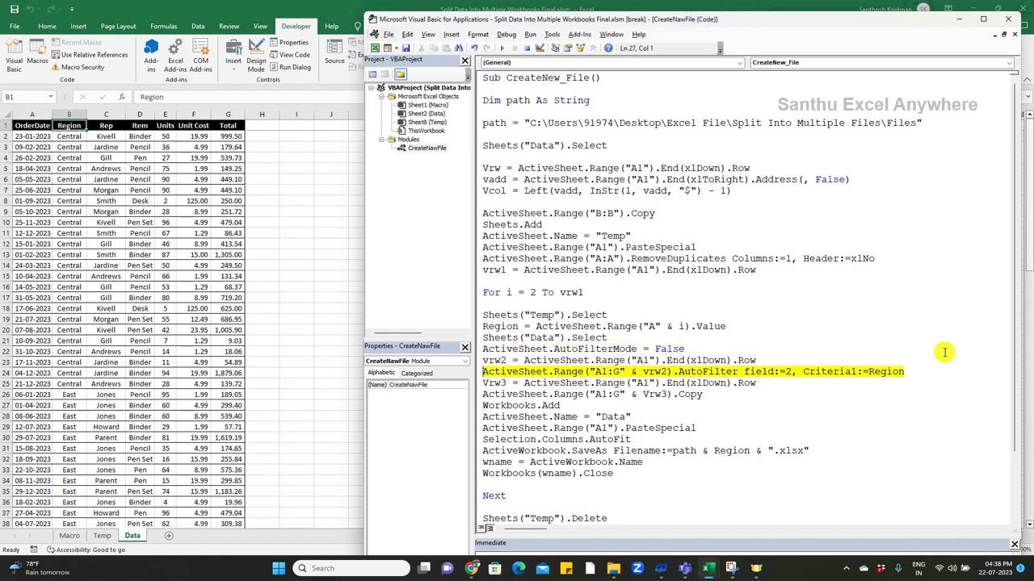
key("F8")
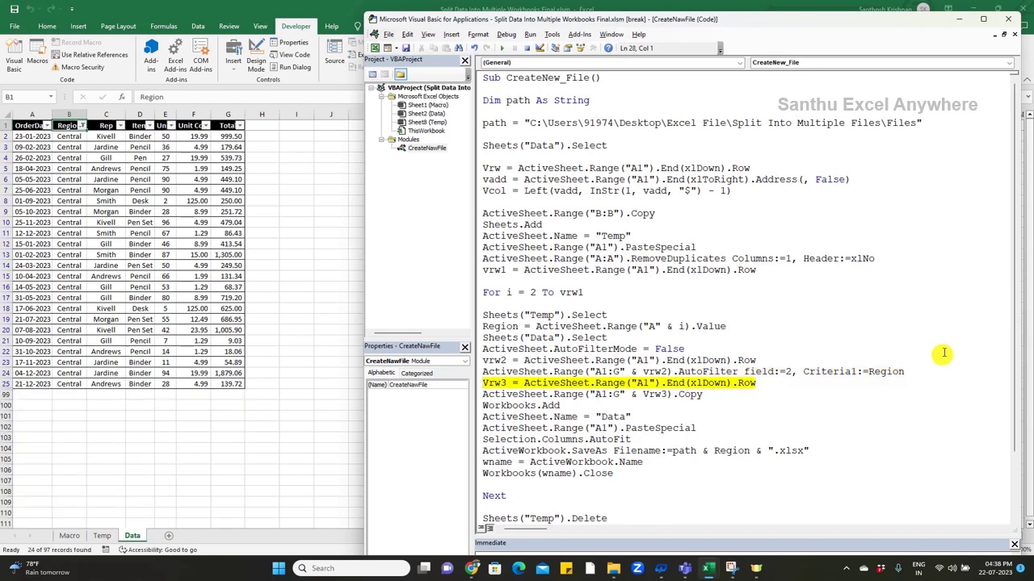
mouse_move(891, 372)
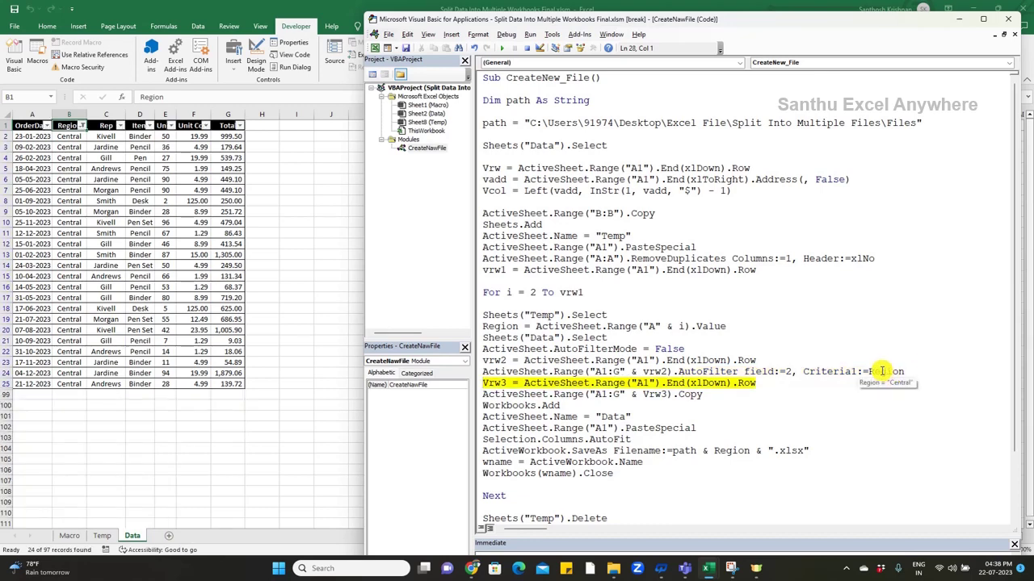
left_click(804, 384)
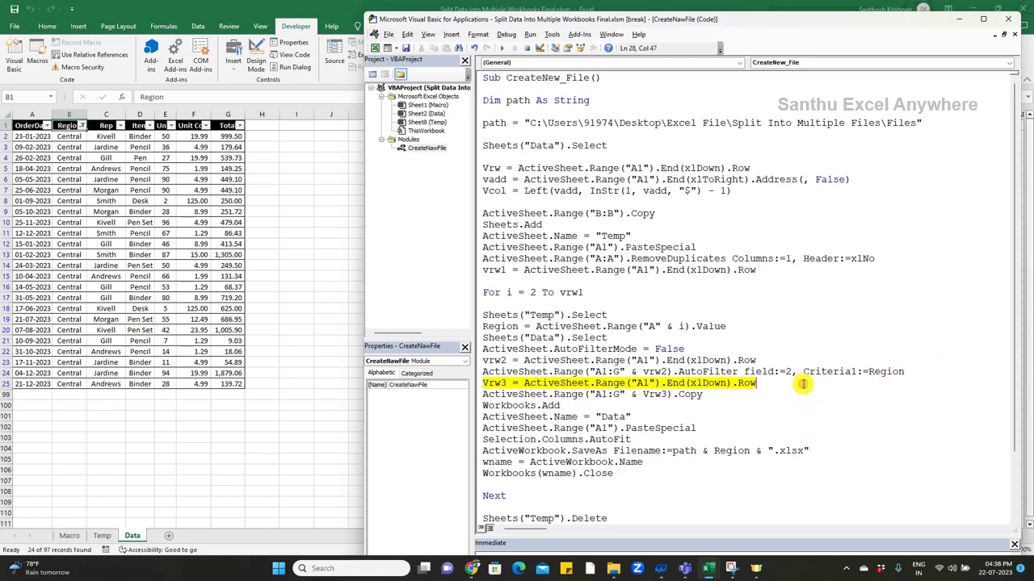
key("F8")
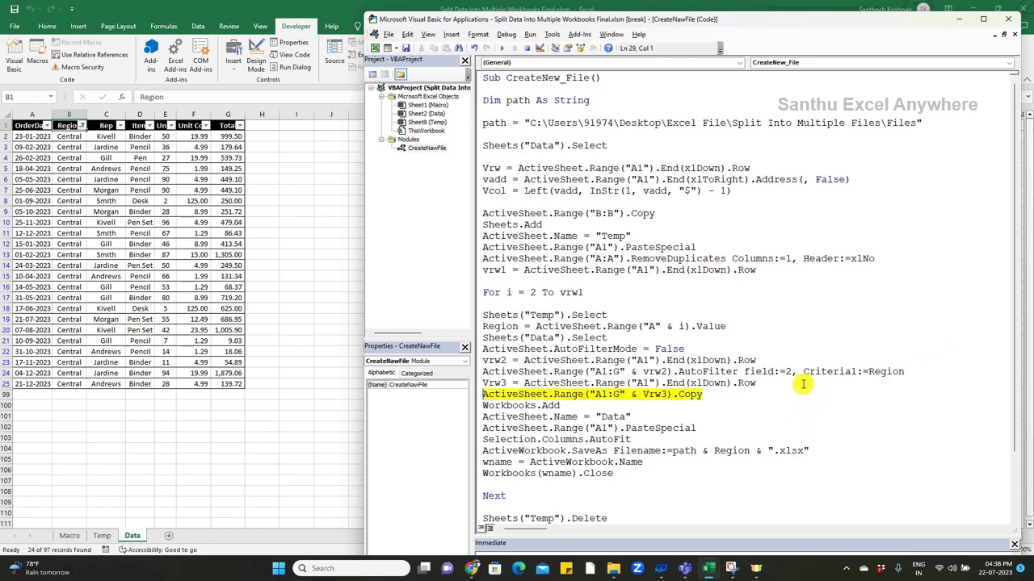
key("F8")
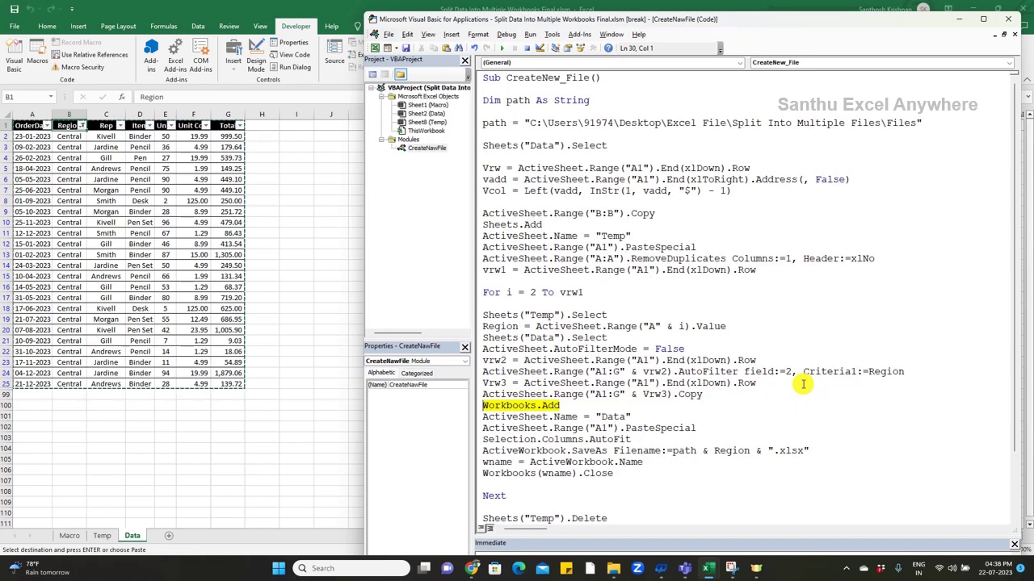
Step through creating a new workbook, naming its sheet Data, and pasting the Central rows
key("F8")
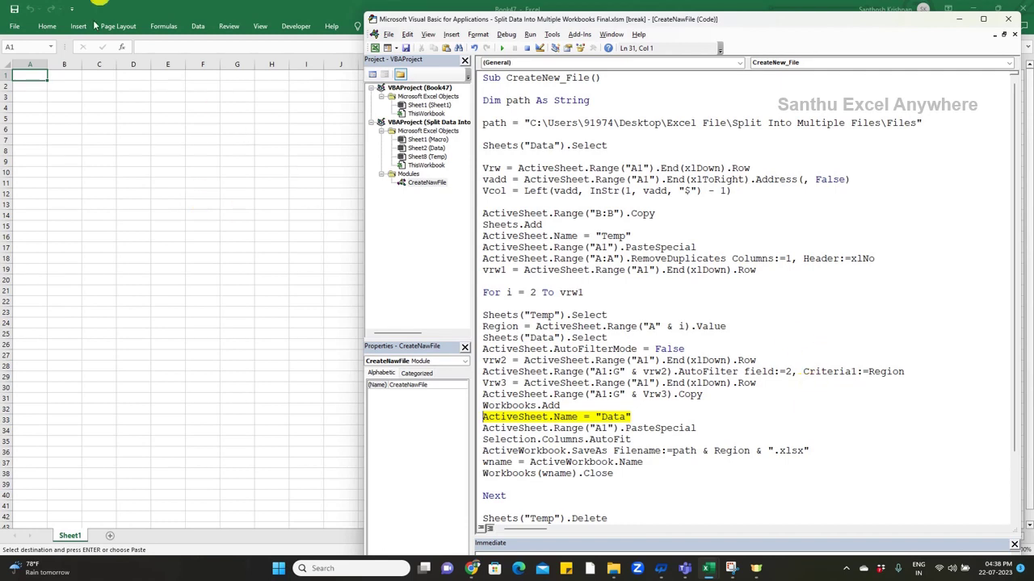
left_click(652, 418)
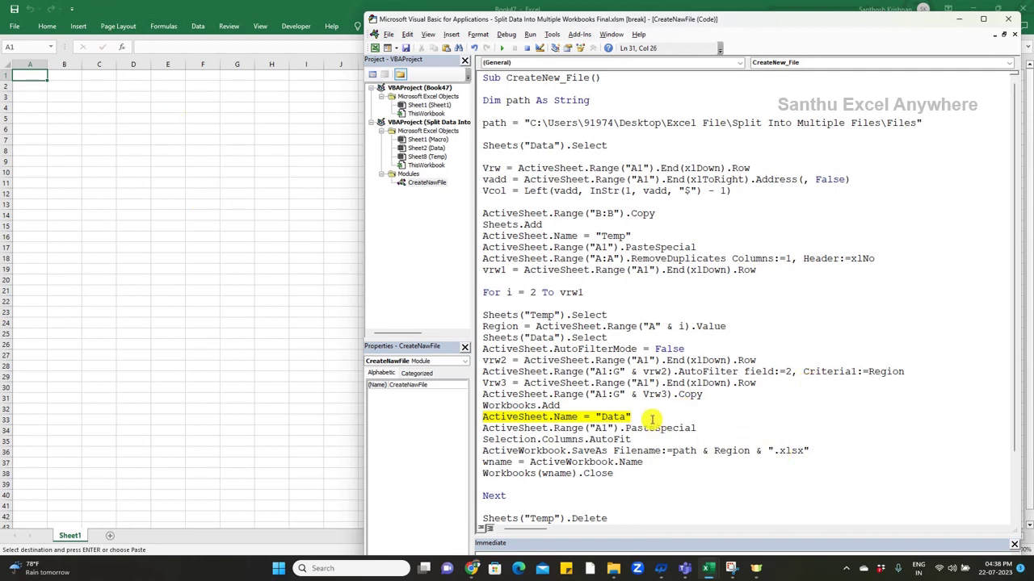
key("F8")
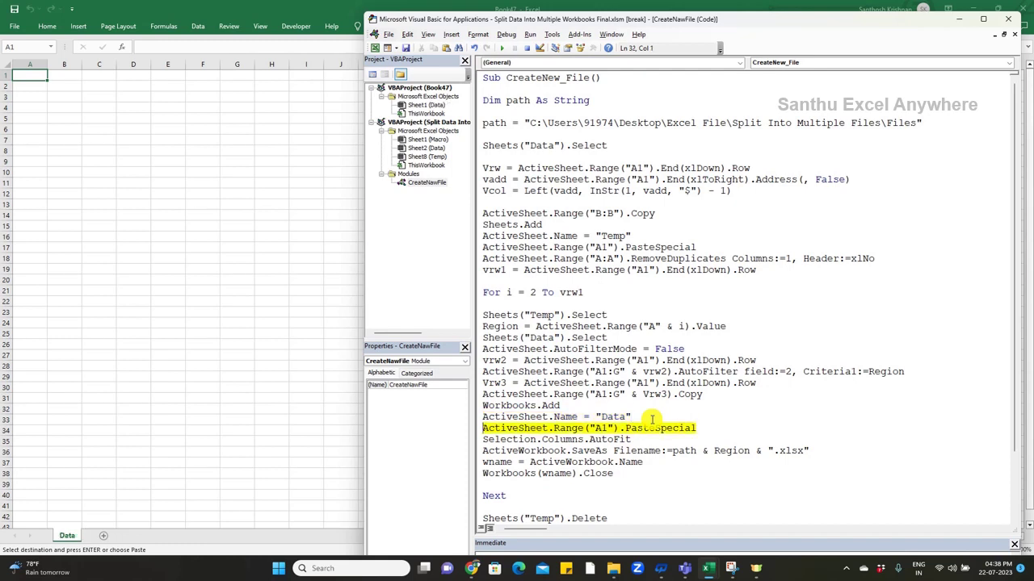
key("F8")
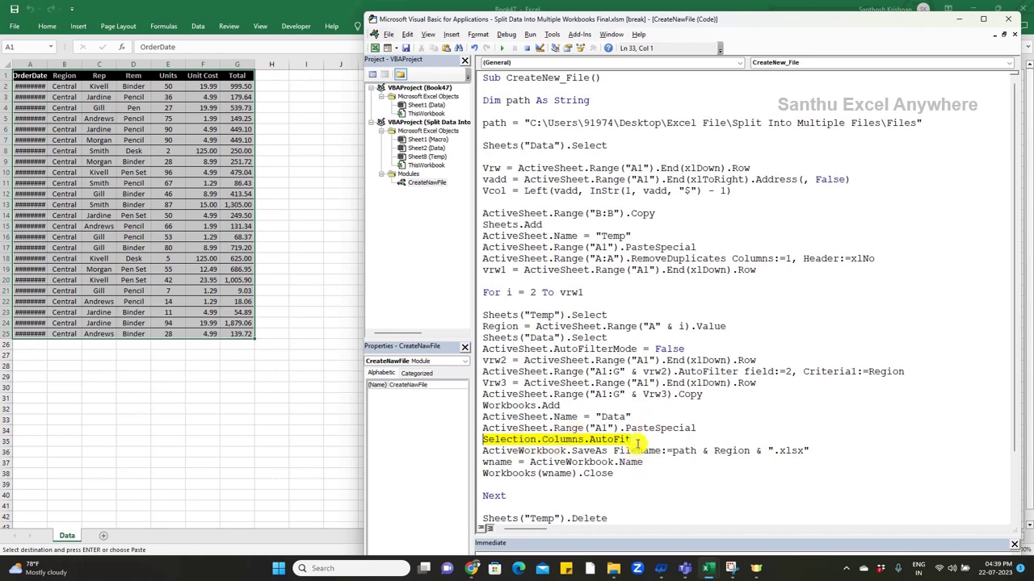
Step through AutoFit, saving as FilesCentral.xlsx, and closing the workbook
left_click(638, 441)
mouse_move(582, 463)
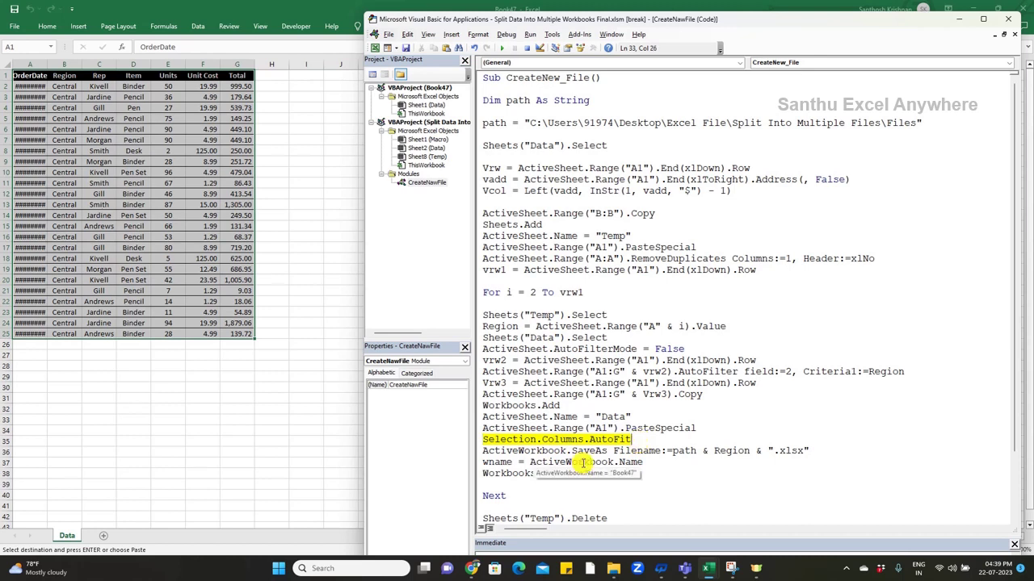
key("F8")
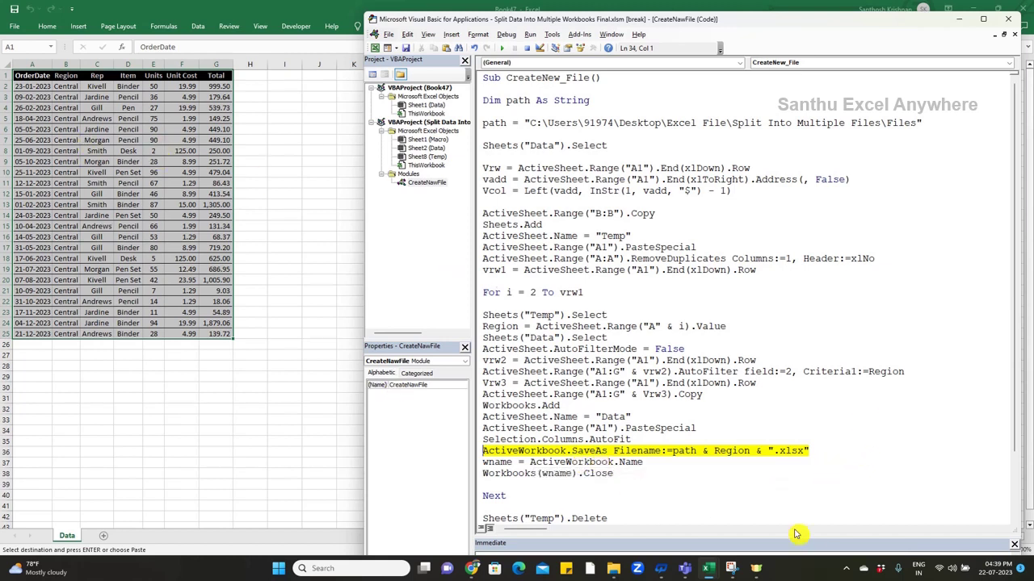
left_click(819, 452)
key("F8")
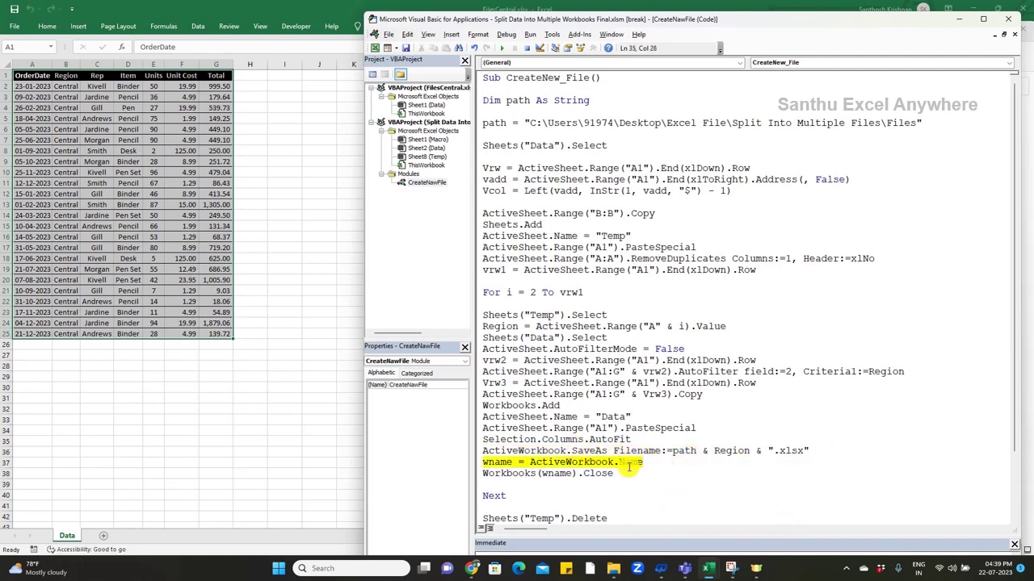
key("F8")
key("F8")
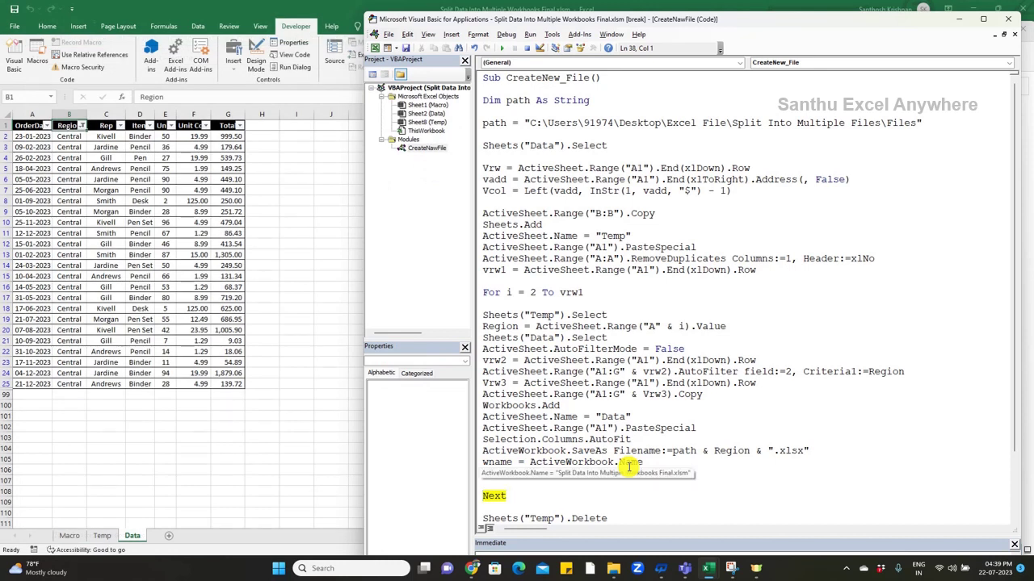
Step into the loop's next pass and confirm Region now holds "East"
key("F8")
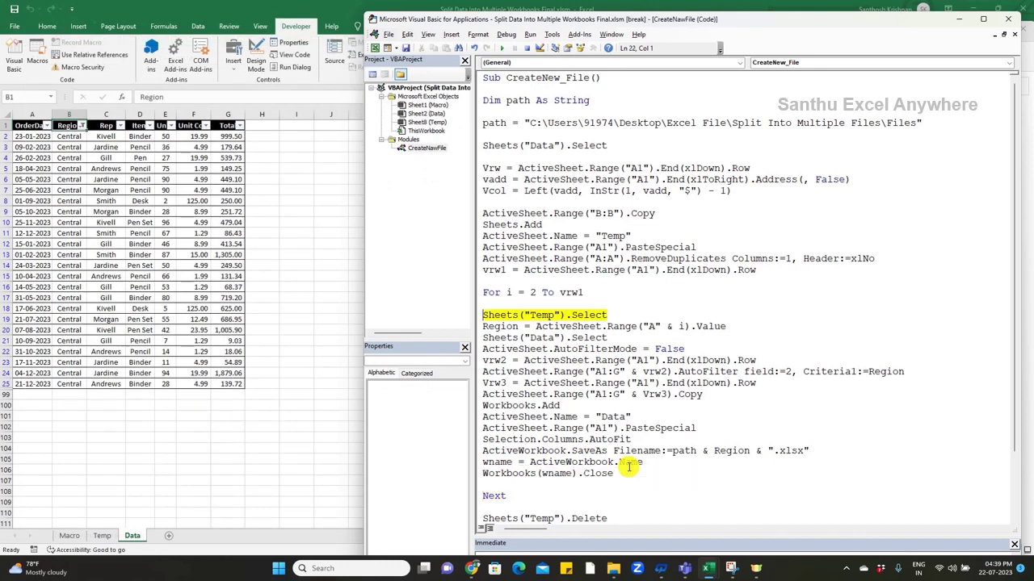
key("F8")
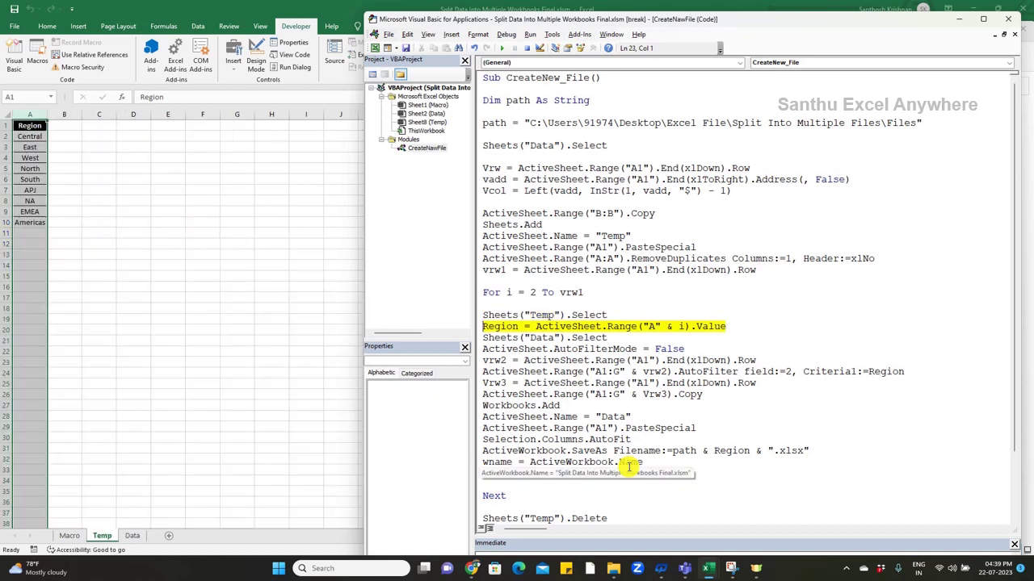
key("F8")
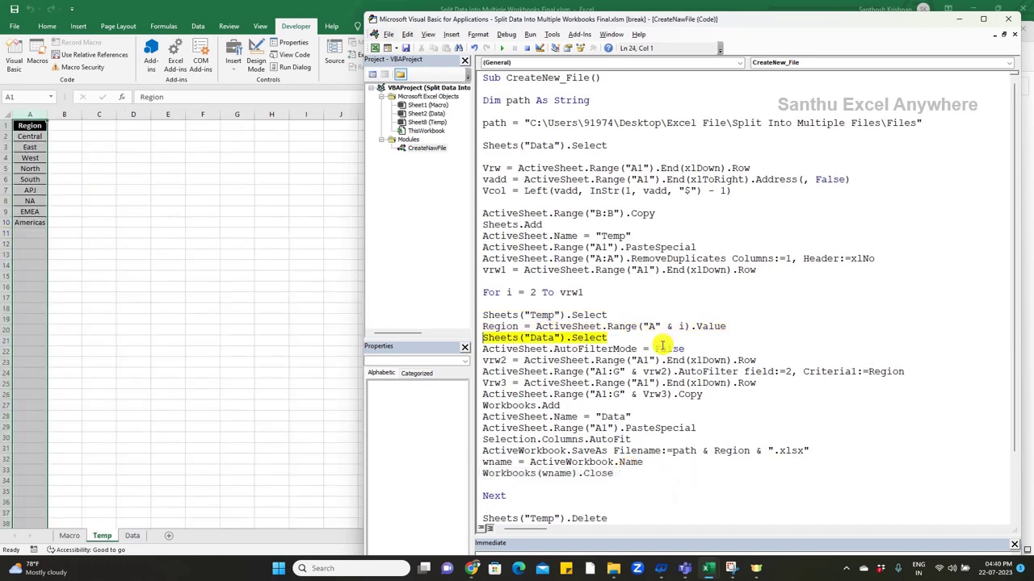
mouse_move(683, 327)
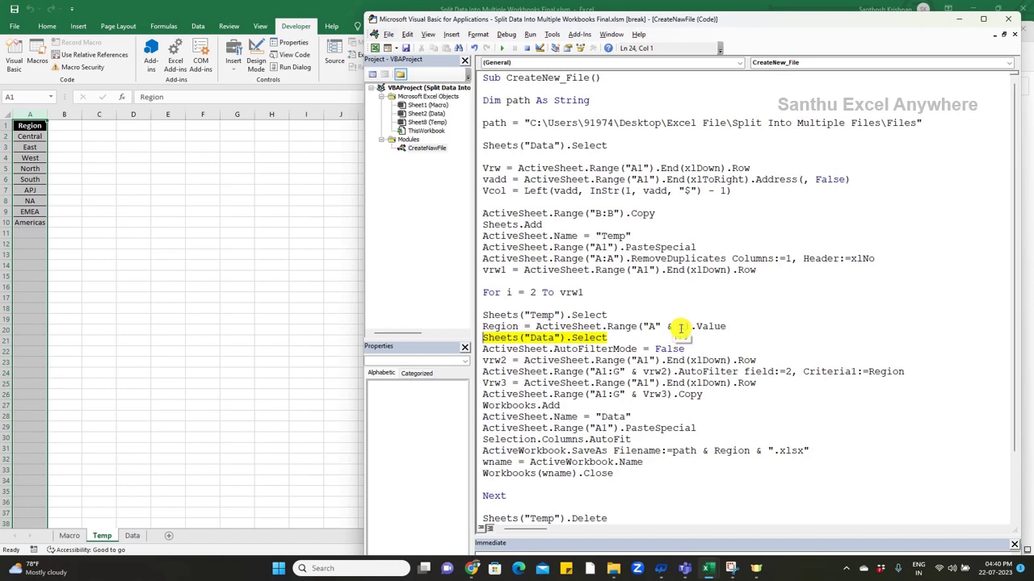
mouse_move(487, 326)
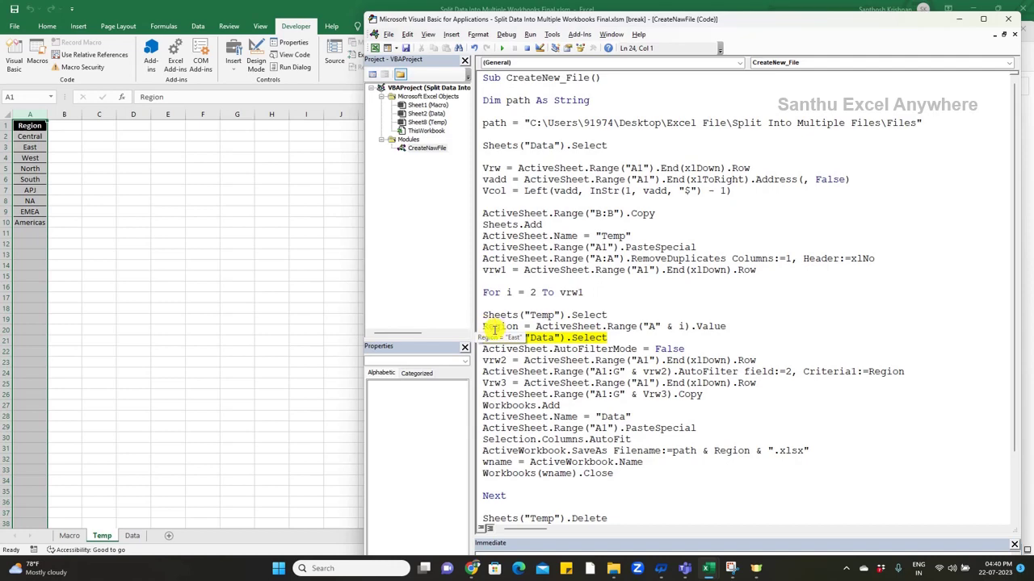
Step through East's filter, copy and new workbook, then run the remaining regions with F5
key("F8")
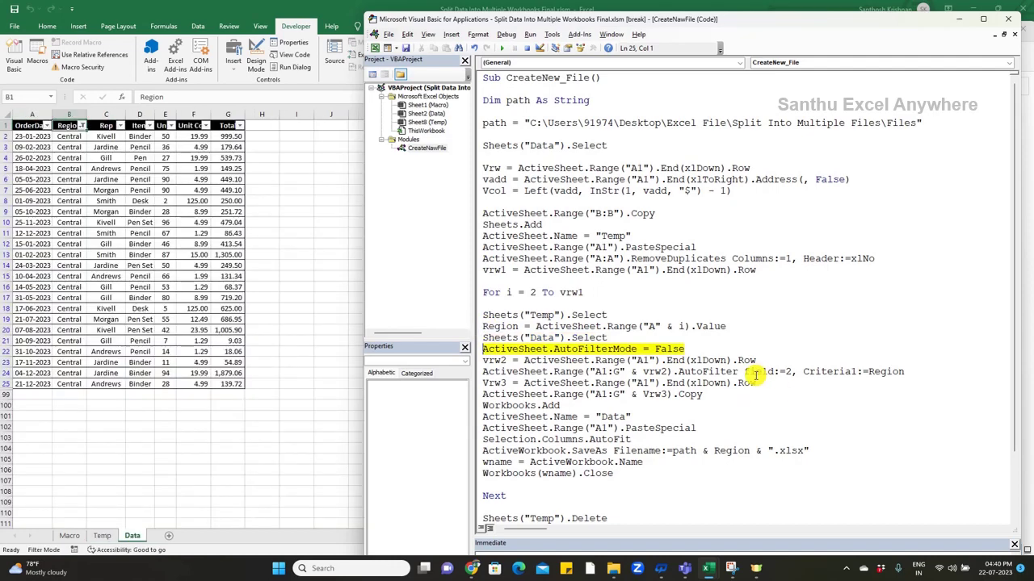
key("F8")
key("F8")
key("F8")
key("F8")
key("F8")
key("F8")
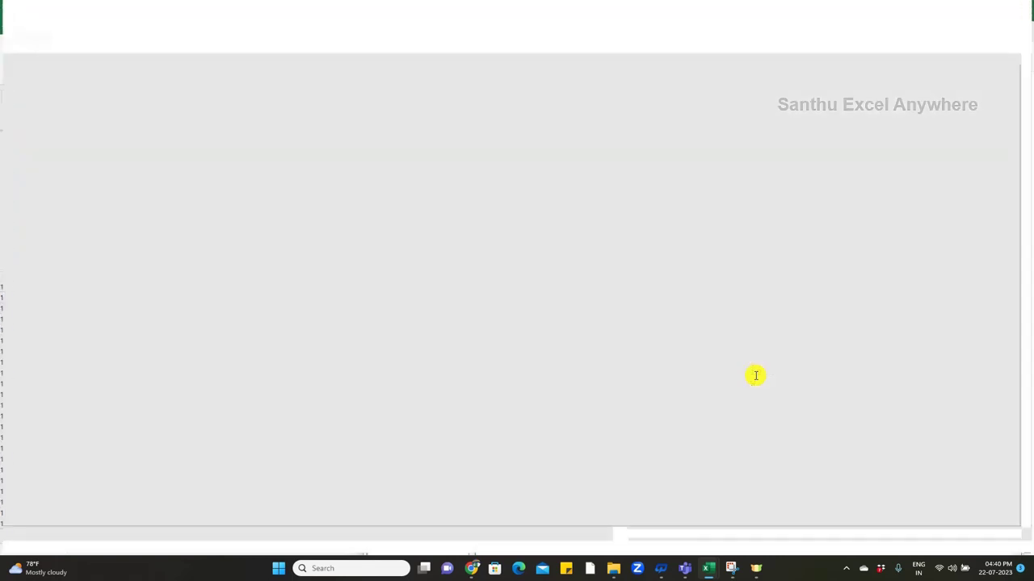
key("F8")
key("F8")
key("F8")
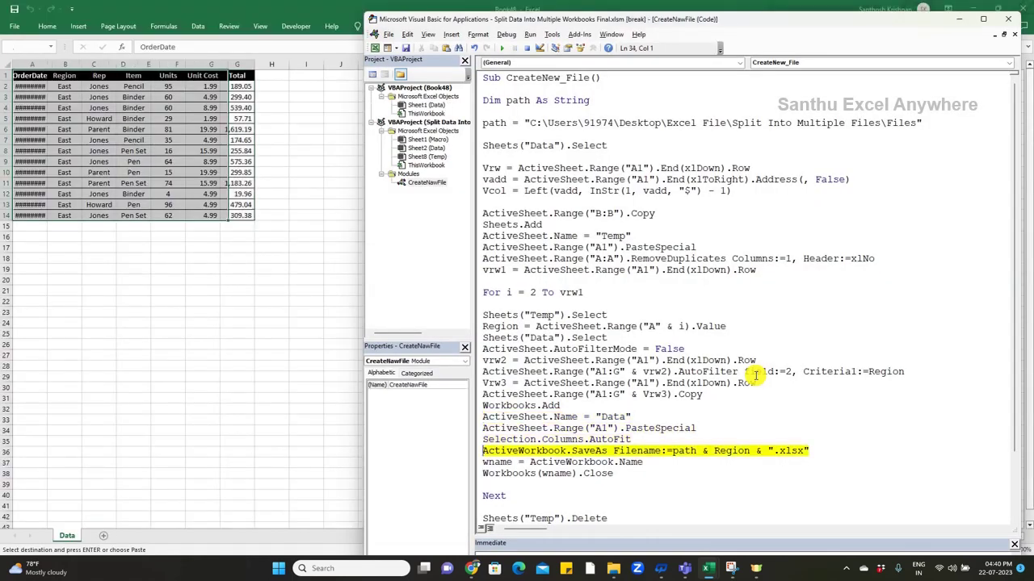
key("F8")
key("F8")
key("F8")
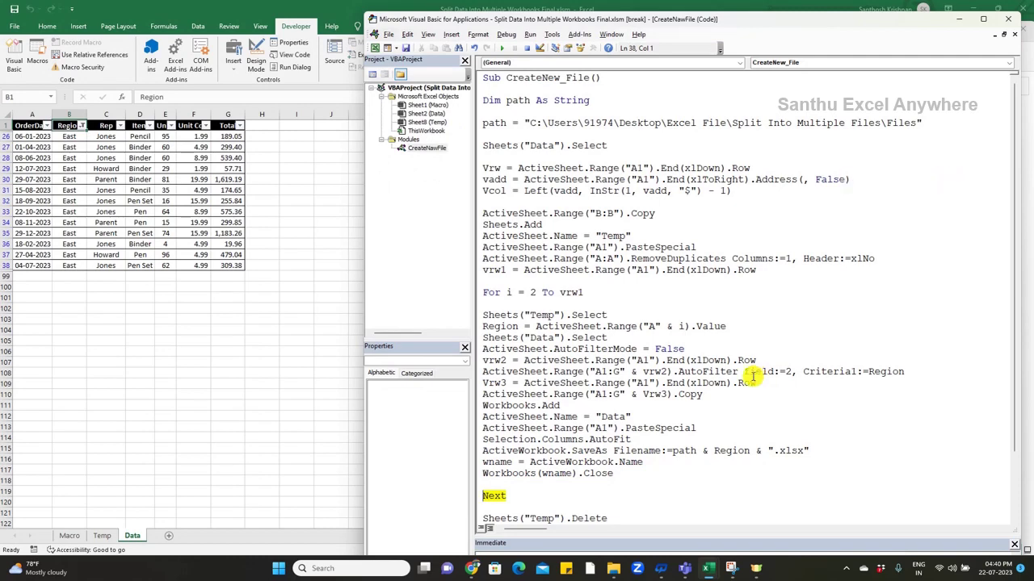
key("F5")
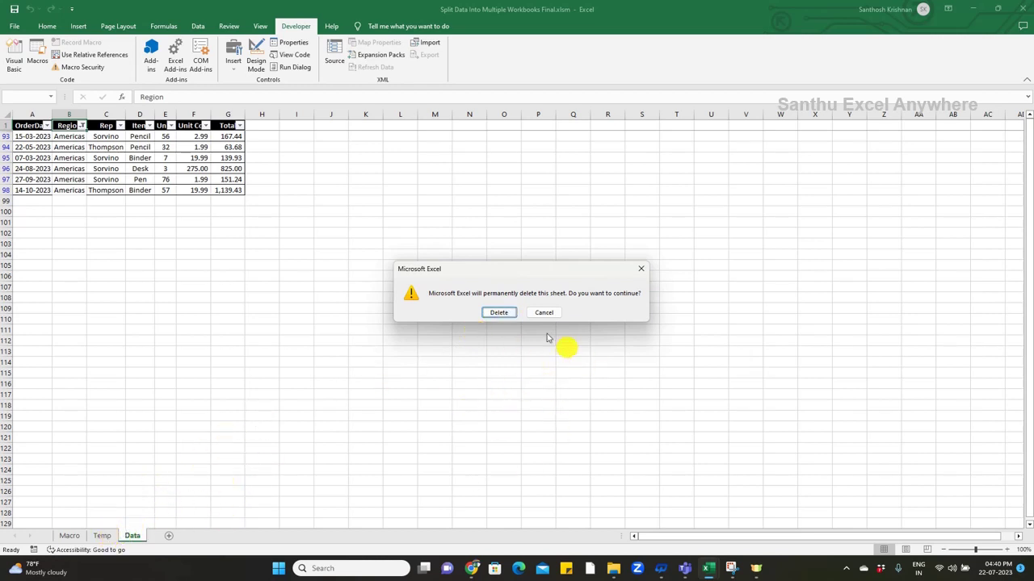
Confirm deleting the Temp sheet and dismiss the Completed message
left_click(502, 314)
left_click(502, 314)
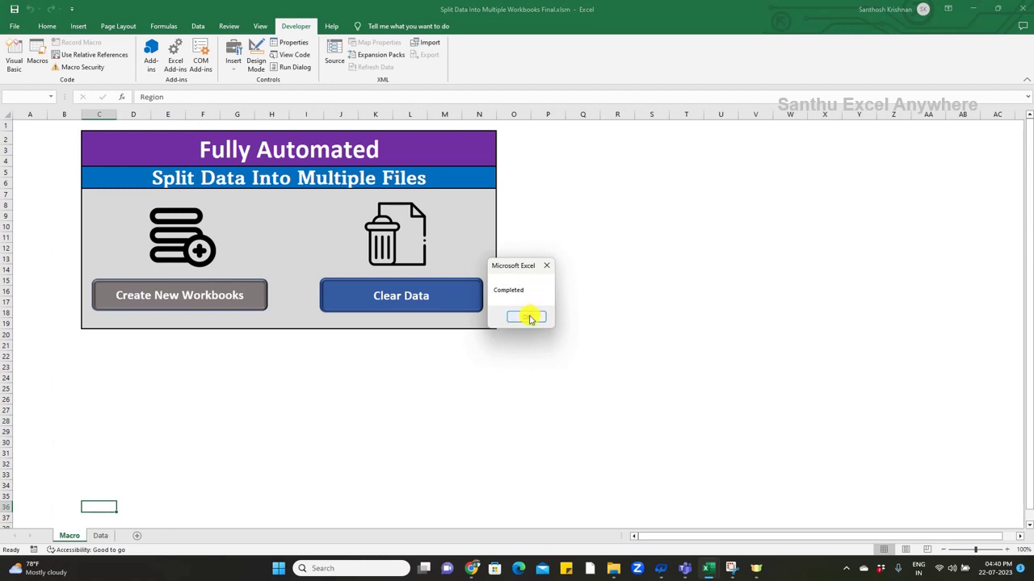
left_click(525, 314)
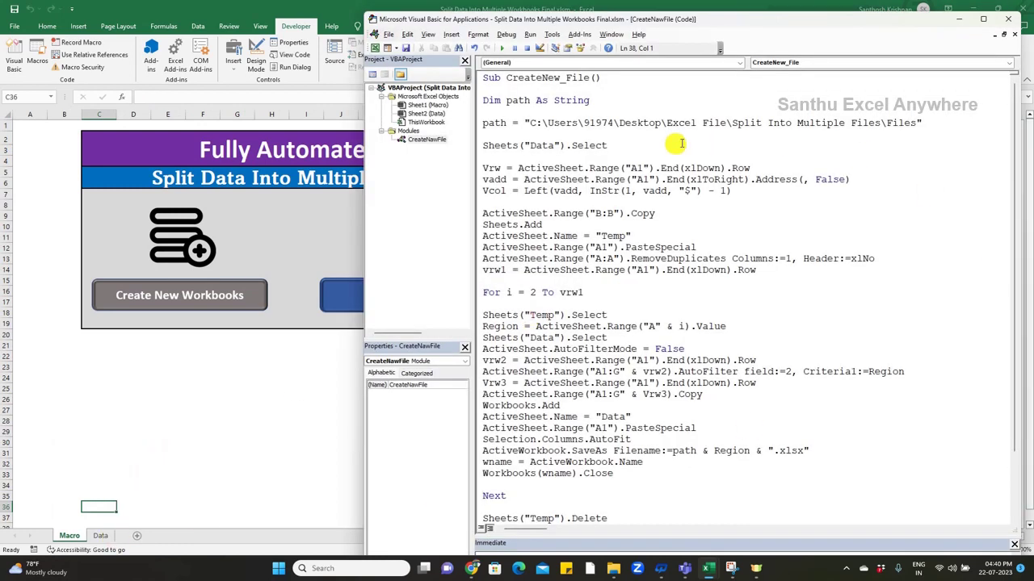
left_click(622, 99)
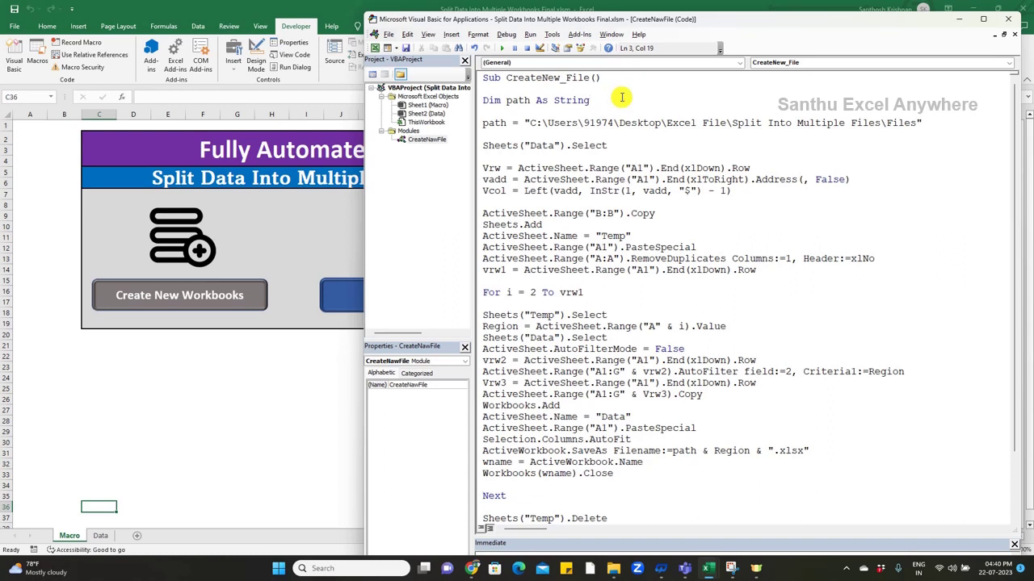
key("Return")
type("Applica")
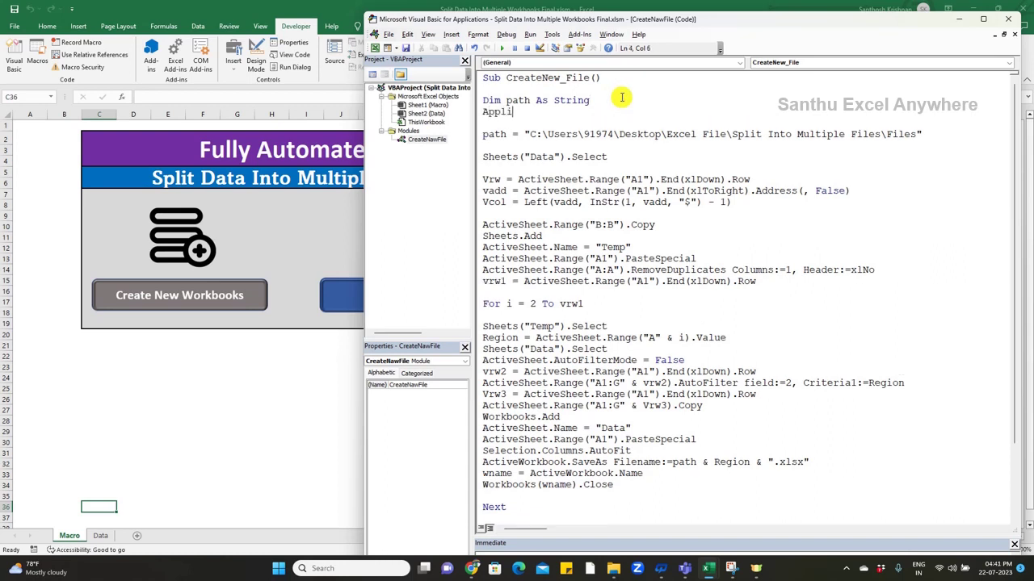
type("tion.Dis")
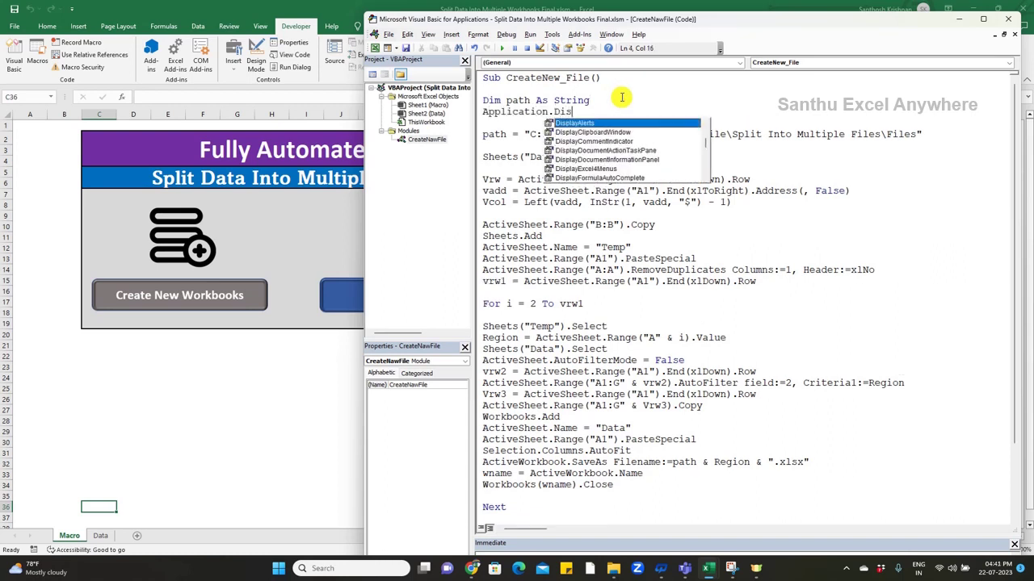
key("Tab")
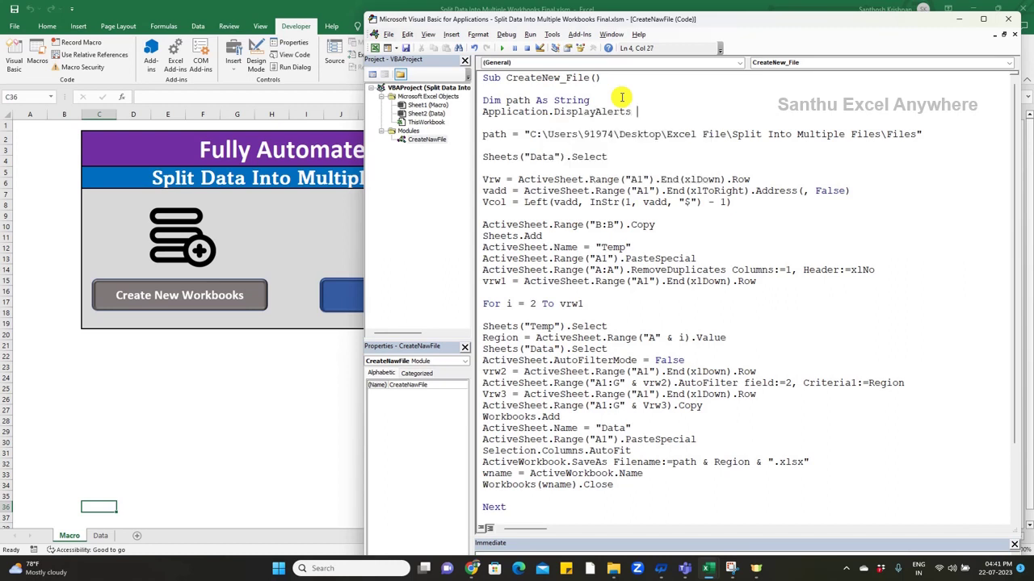
type("= False")
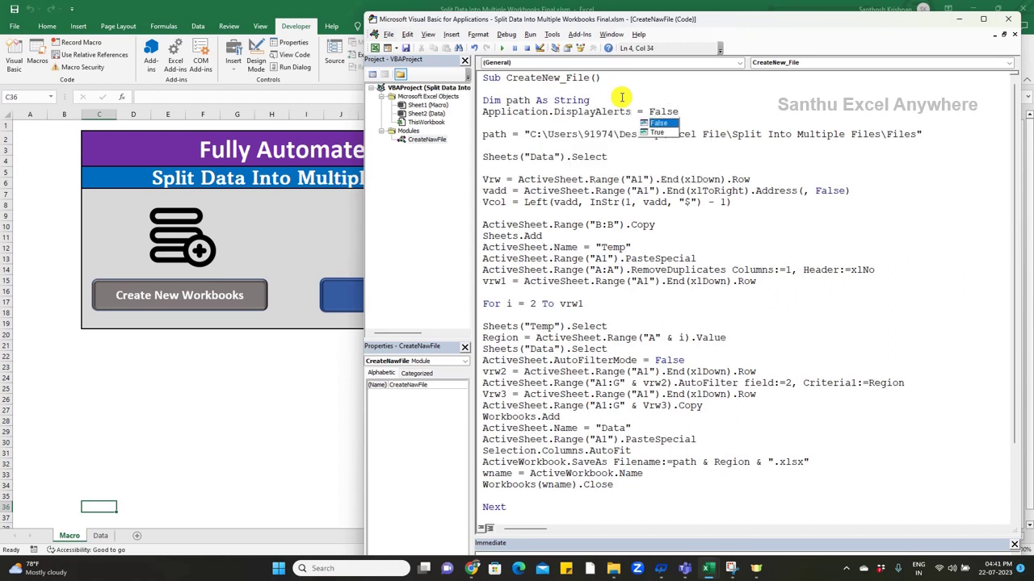
left_click(664, 179)
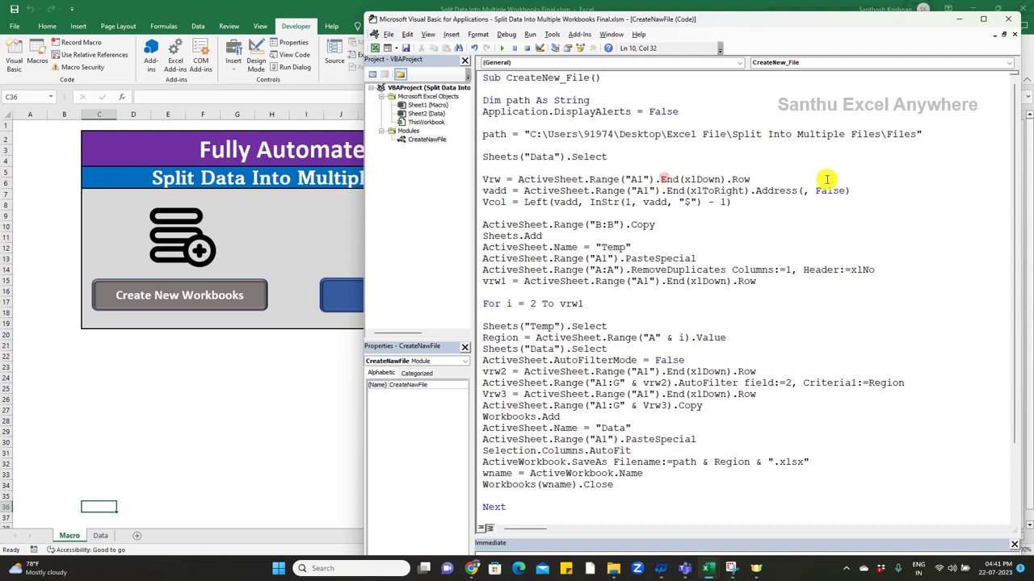
mouse_move(613, 569)
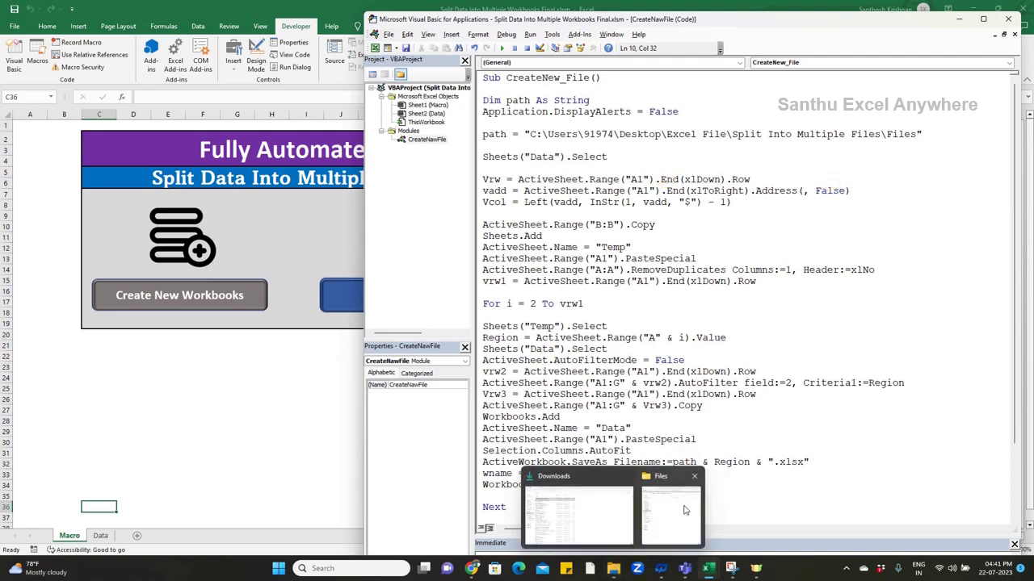
left_click(683, 506)
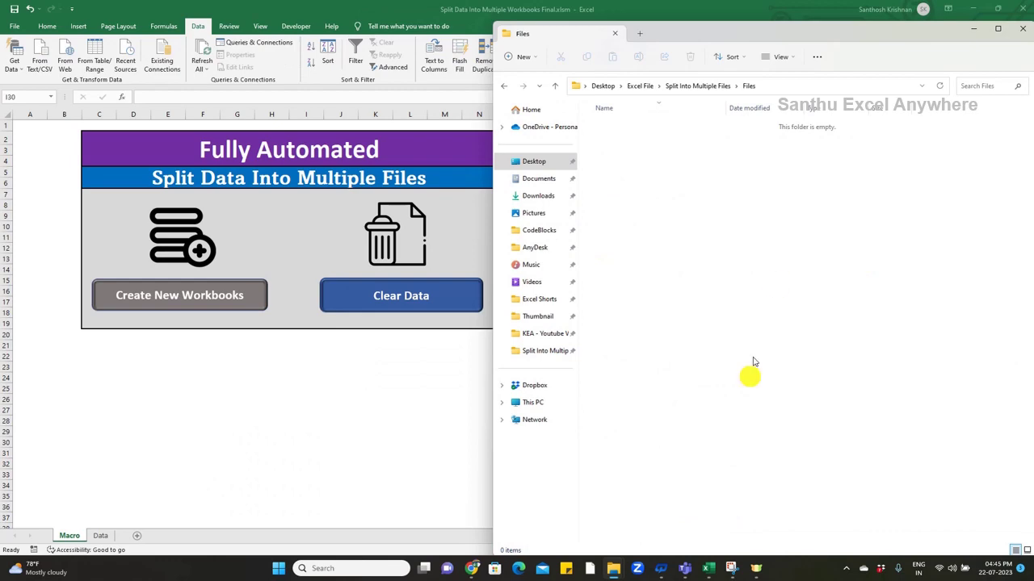
Add a trailing backslash after Files in the save-path string and review the code
mouse_move(707, 567)
left_click(754, 523)
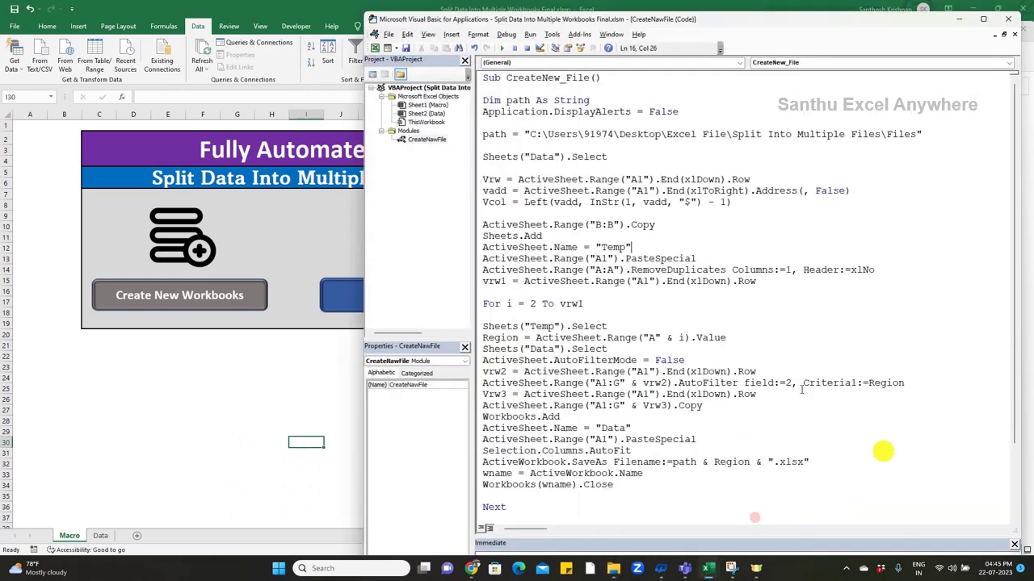
scroll(646, 363, "down", 3)
scroll(689, 384, "up", 2)
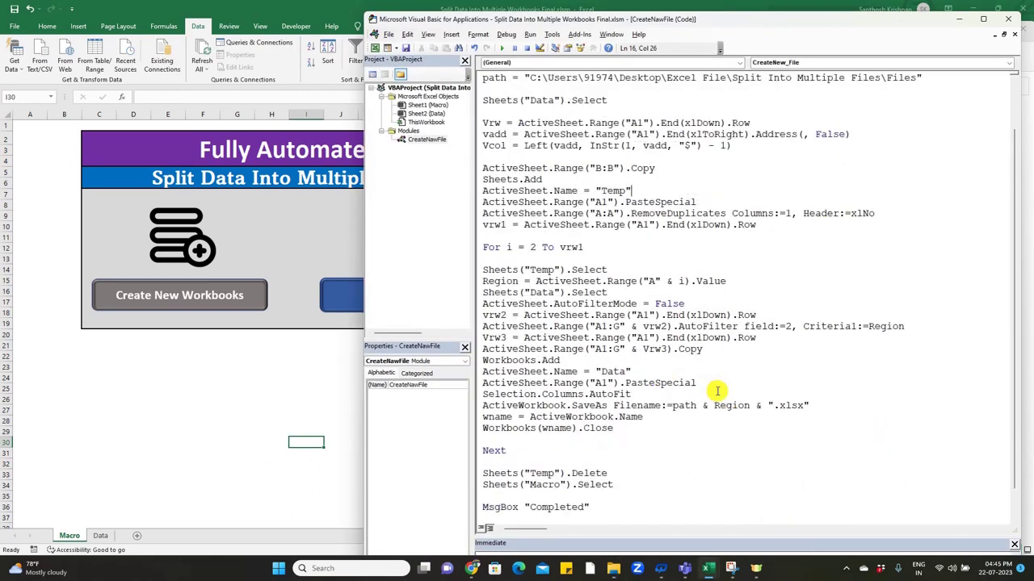
scroll(716, 392, "up", 2)
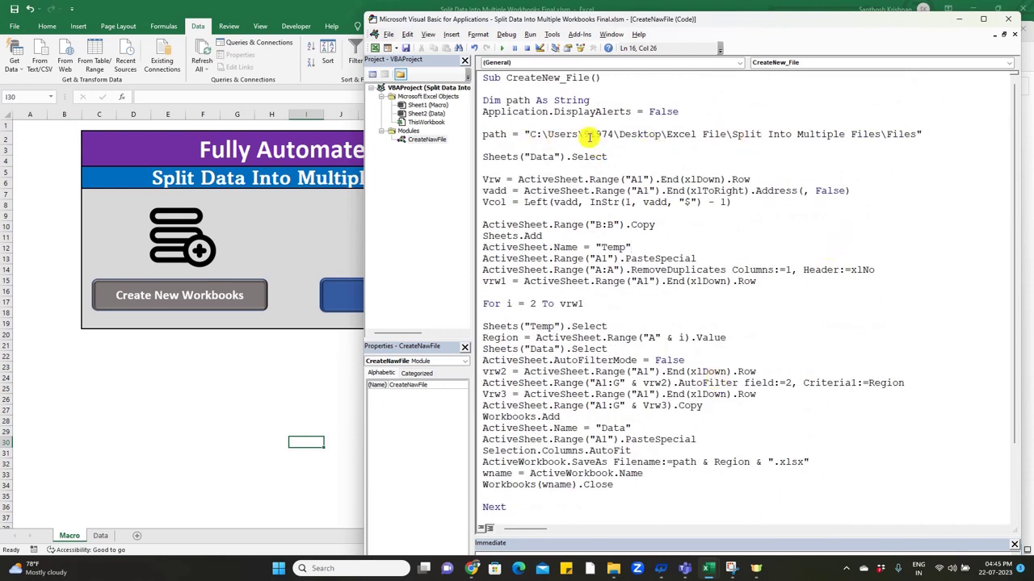
left_click(915, 134)
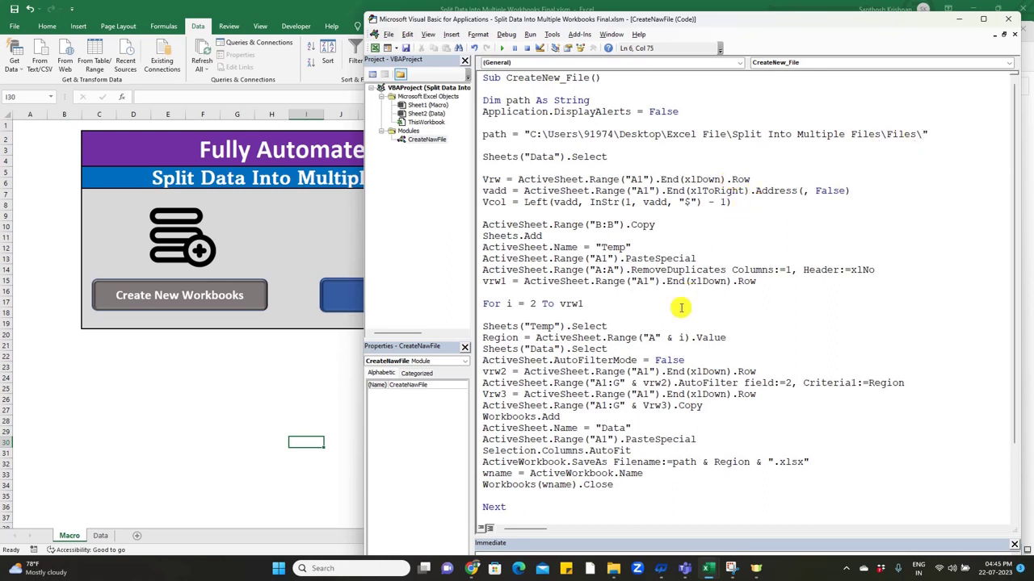
scroll(694, 369, "down", 3)
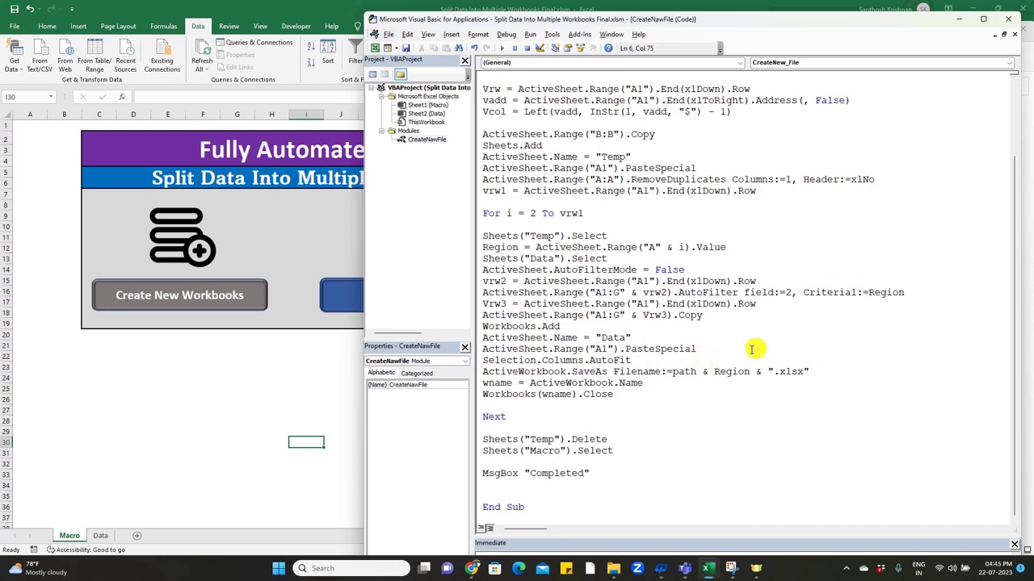
scroll(829, 301, "up", 3)
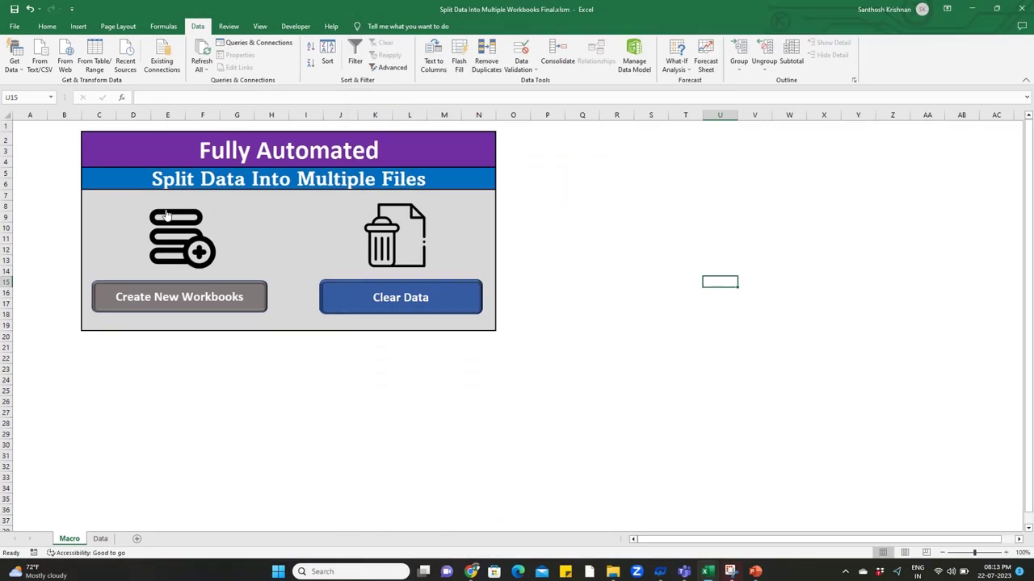
Browse the Insert Icons library and close it without inserting anything
left_click(78, 27)
left_click(172, 47)
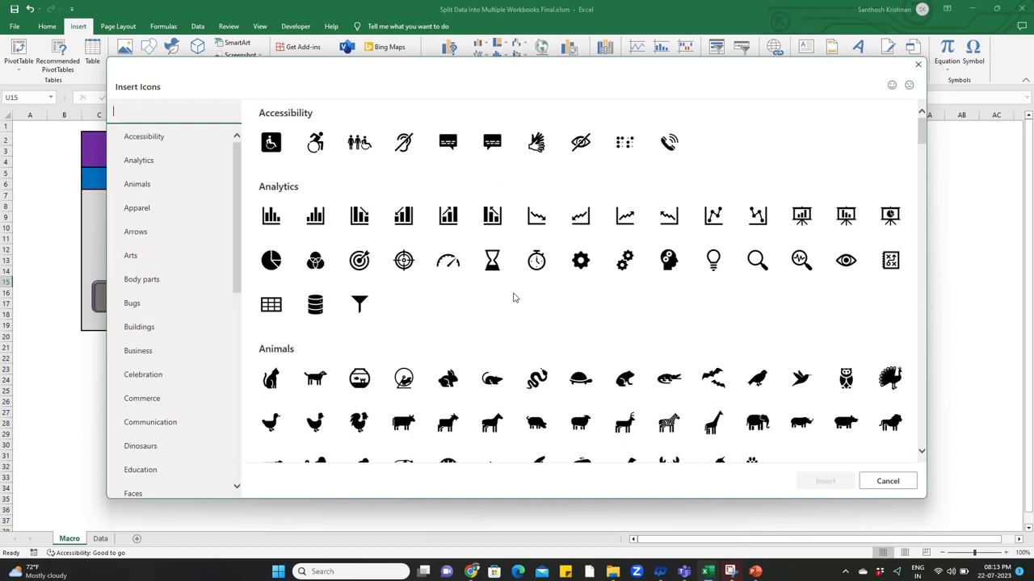
scroll(550, 314, "down", 3)
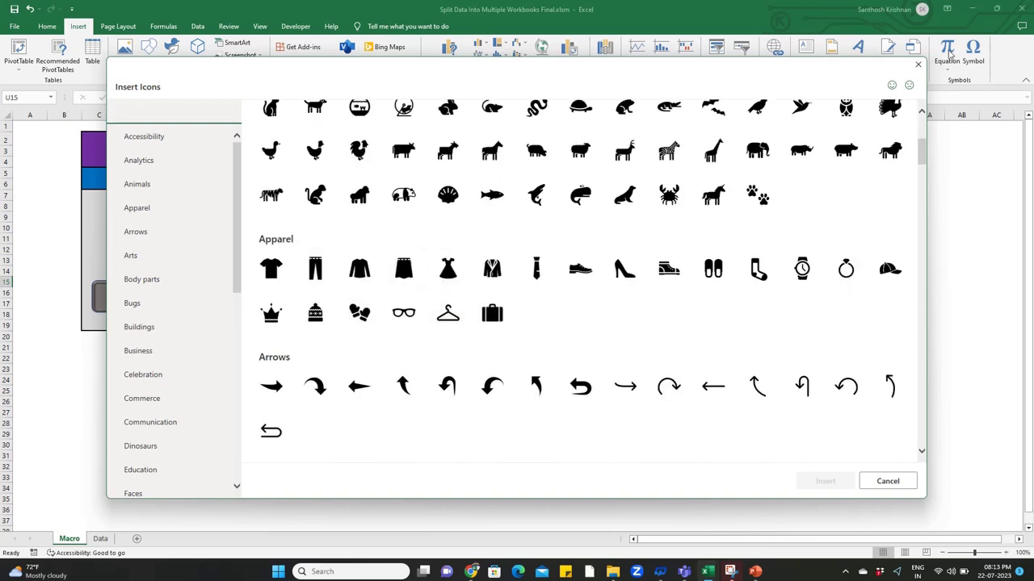
left_click(918, 65)
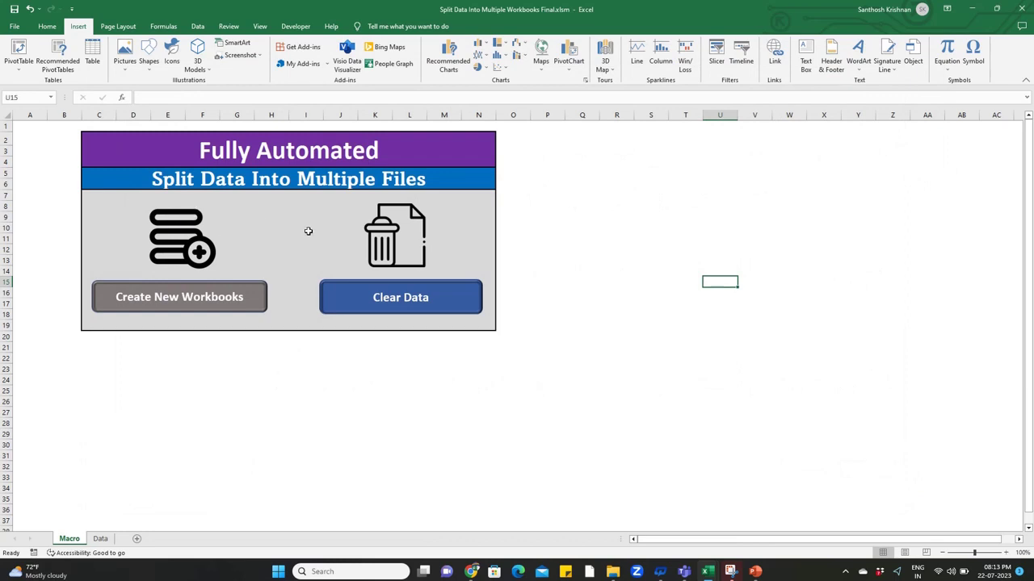
Assign the CreateNew_File macro to the stacked-layers icon picture
left_click(188, 213)
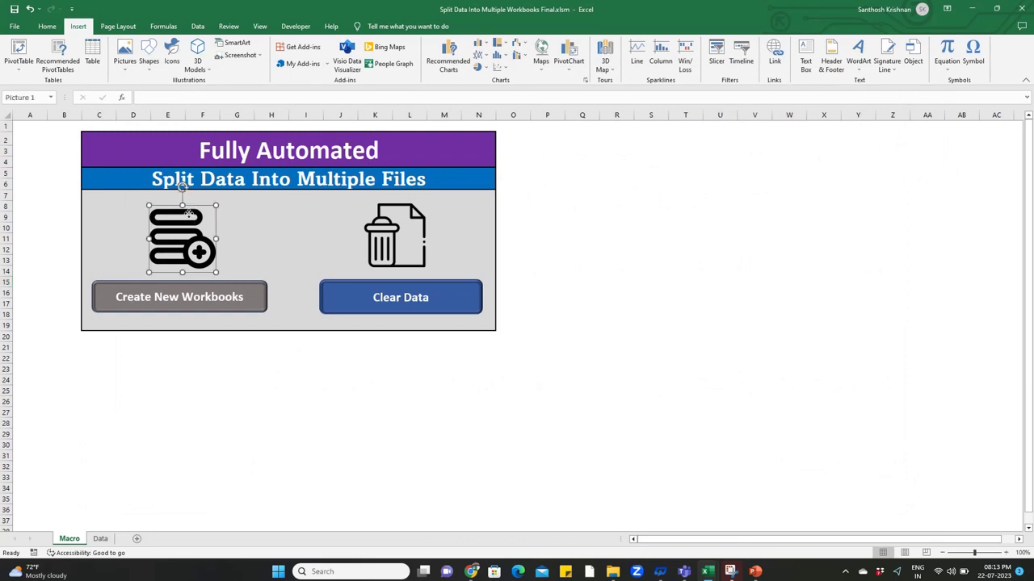
right_click(187, 213)
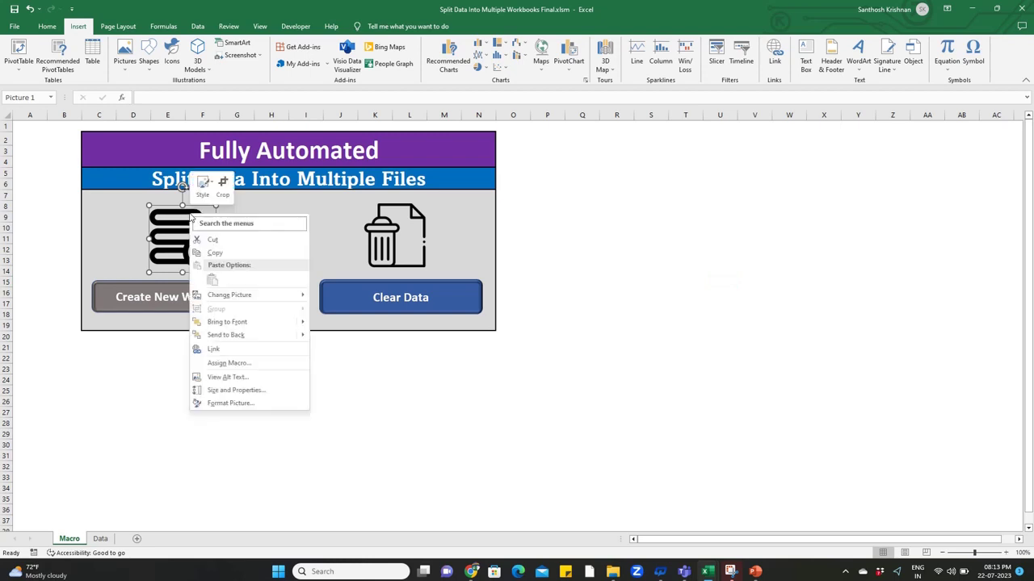
left_click(233, 365)
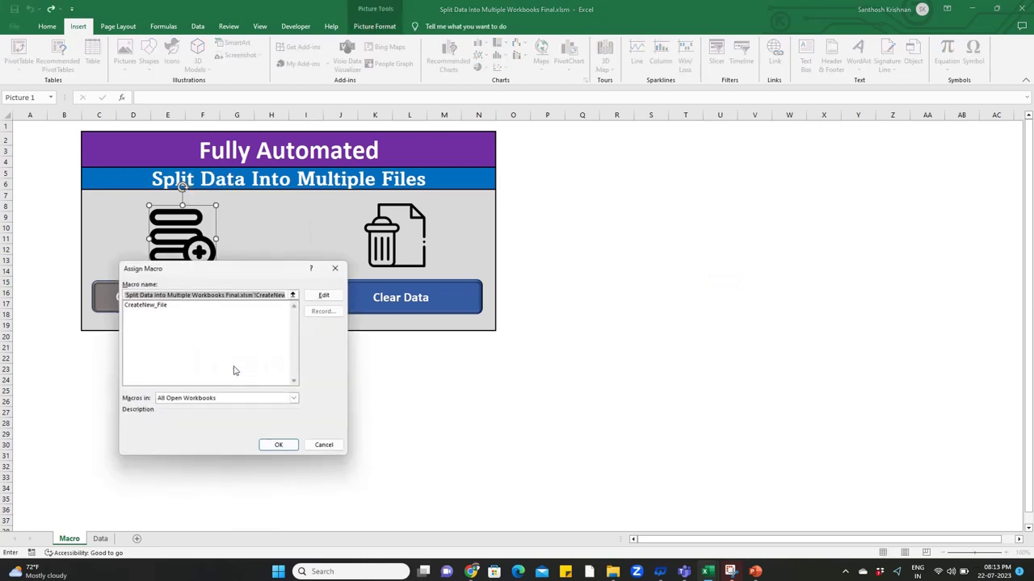
left_click(162, 305)
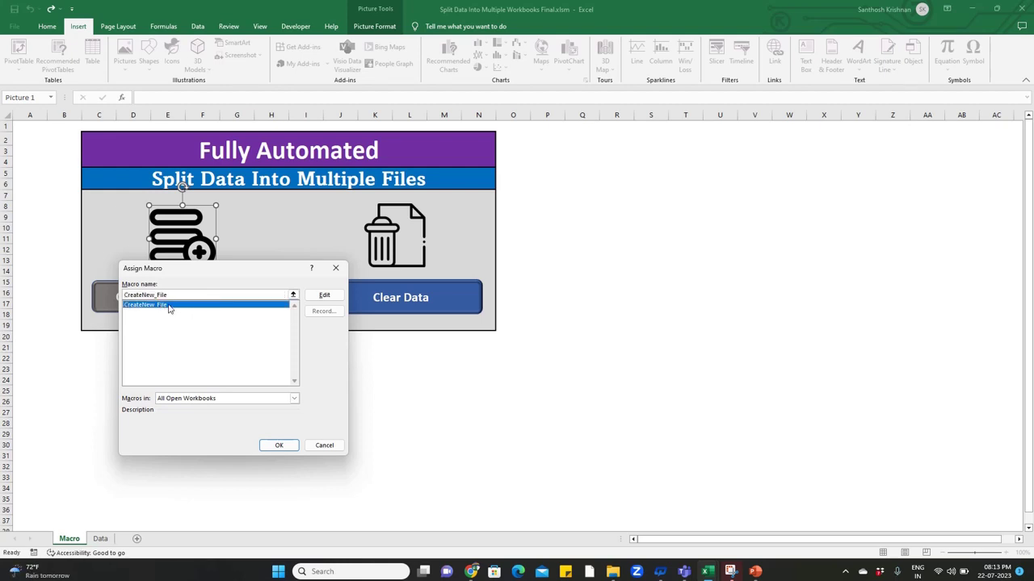
left_click(280, 446)
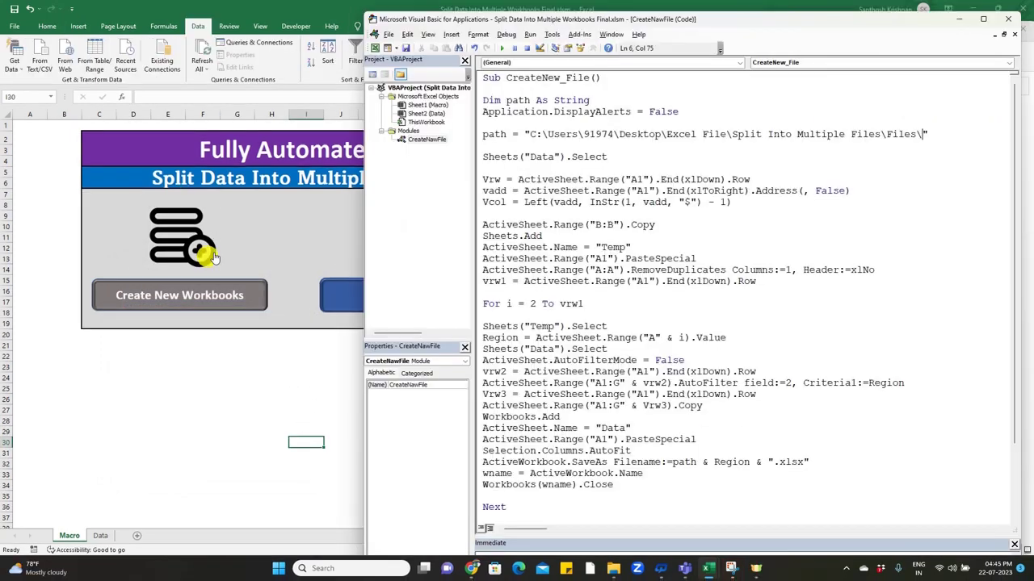
Run CreateNew_File from the Create New Workbooks icon and dismiss the Completed message
left_click(185, 214)
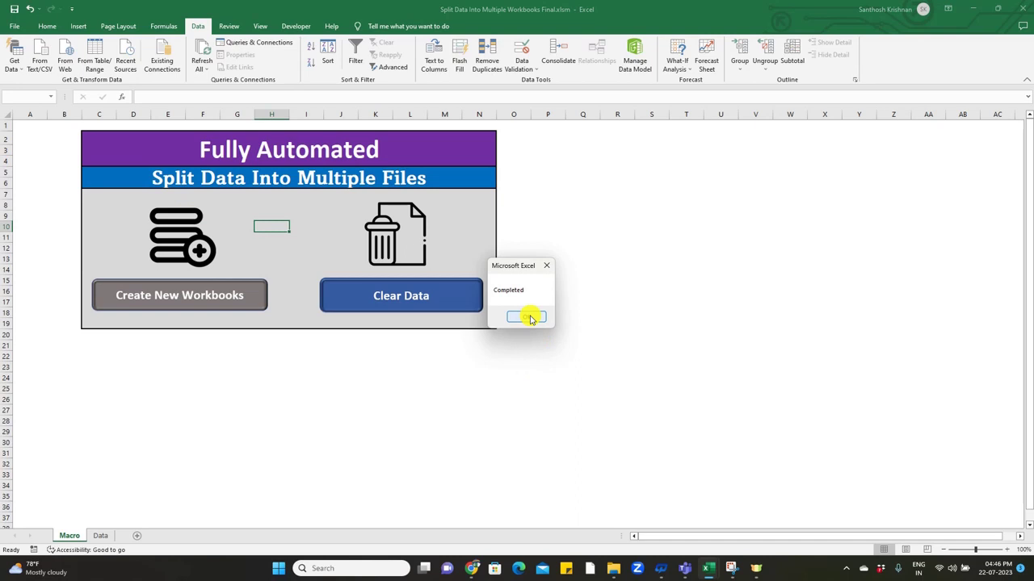
left_click(527, 318)
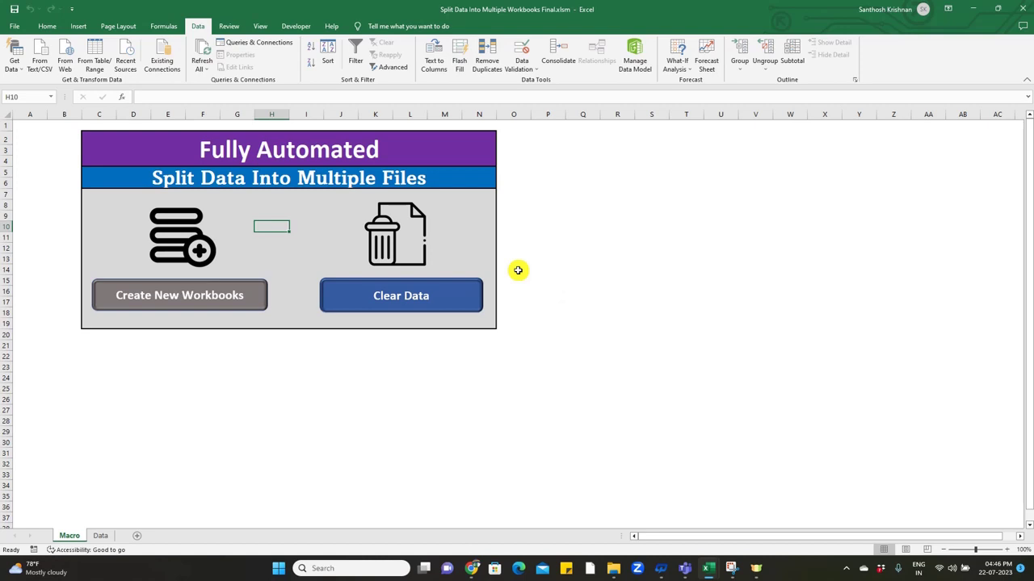
mouse_move(613, 568)
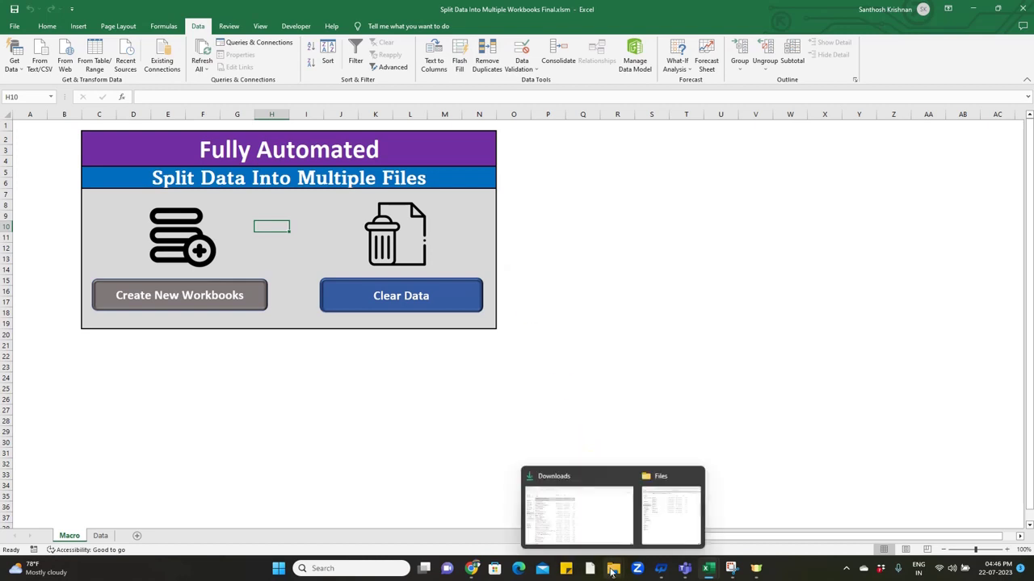
left_click(671, 530)
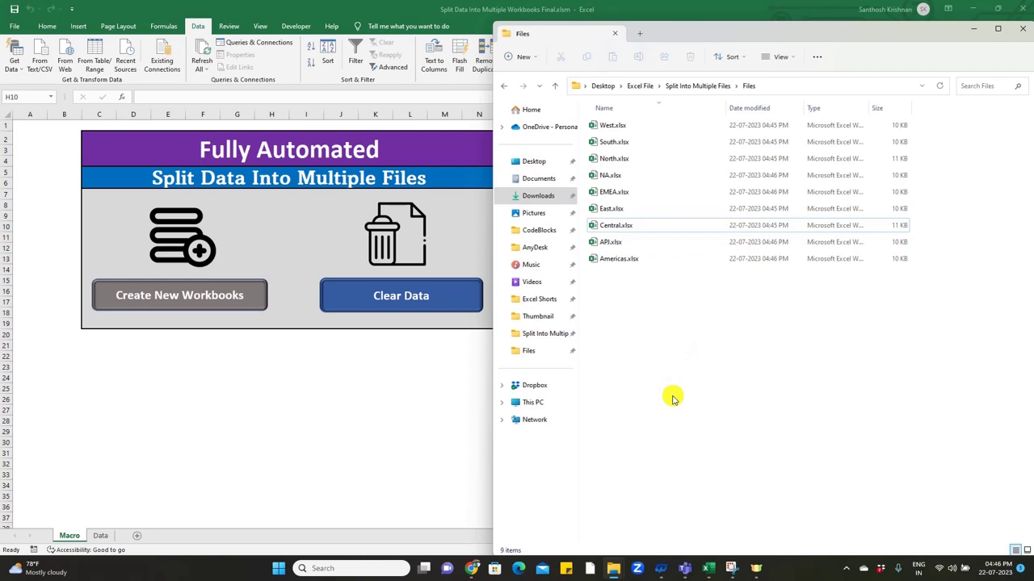
left_click(394, 396)
mouse_move(708, 571)
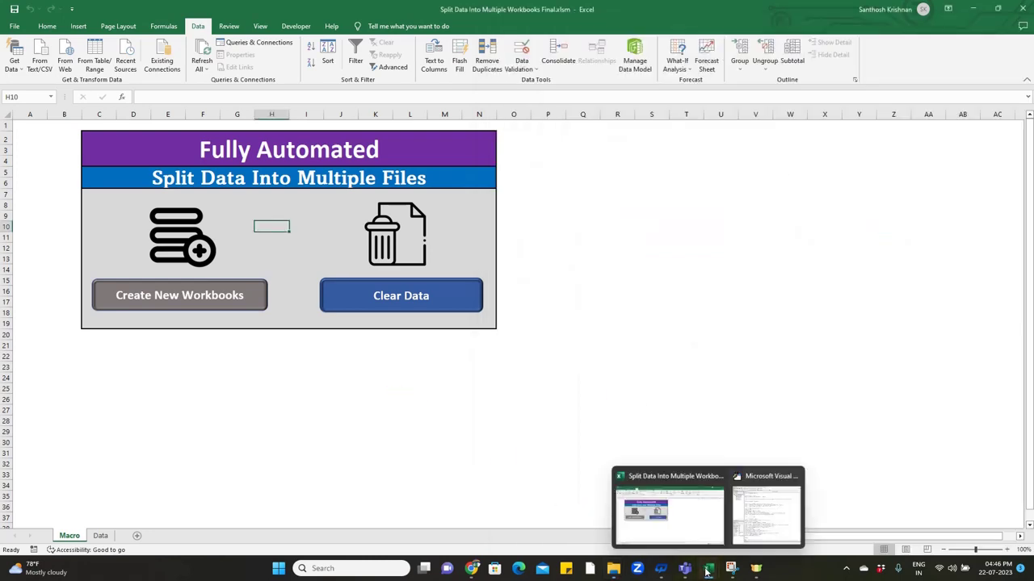
left_click(767, 505)
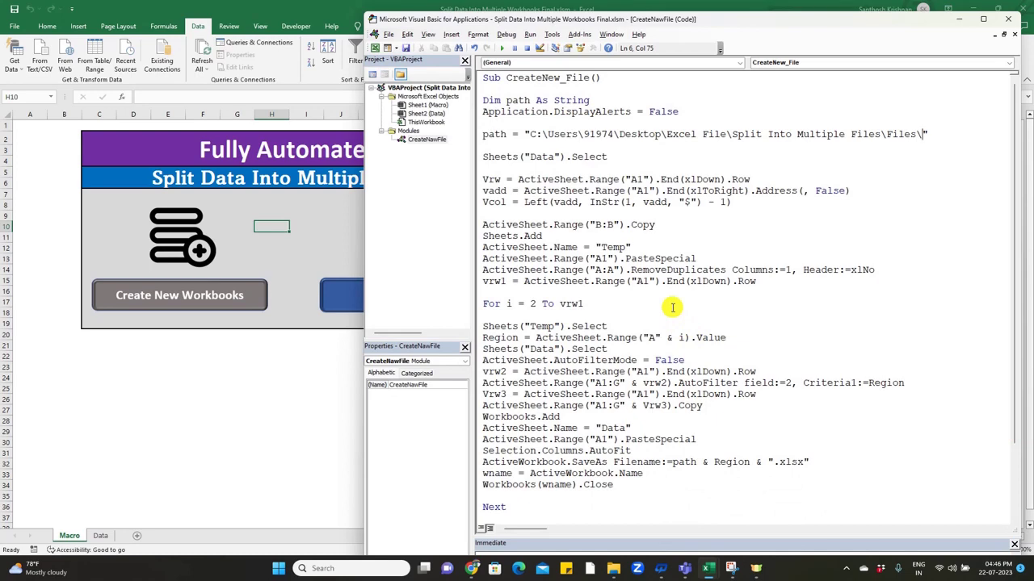
key("alt+F11")
left_click(301, 380)
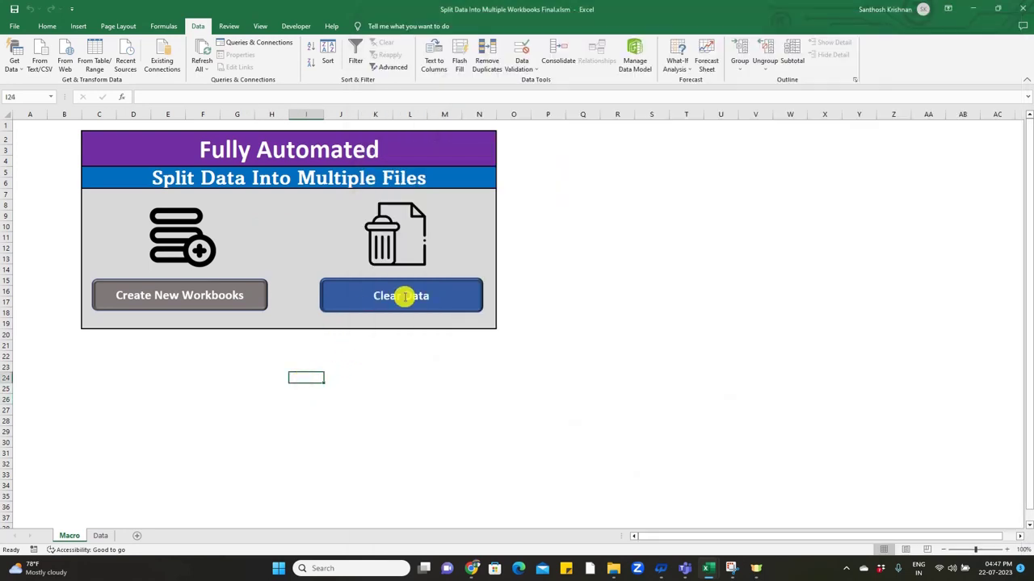